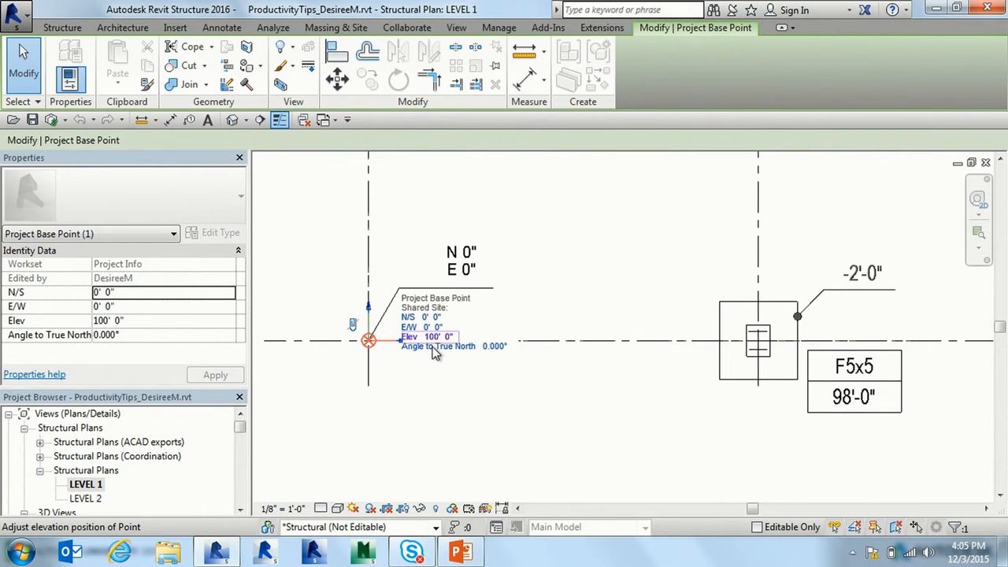
Switch to the PowerPoint presentation and advance to the Shaft Openings slide.
key(super+Tab)
key(super+Tab)
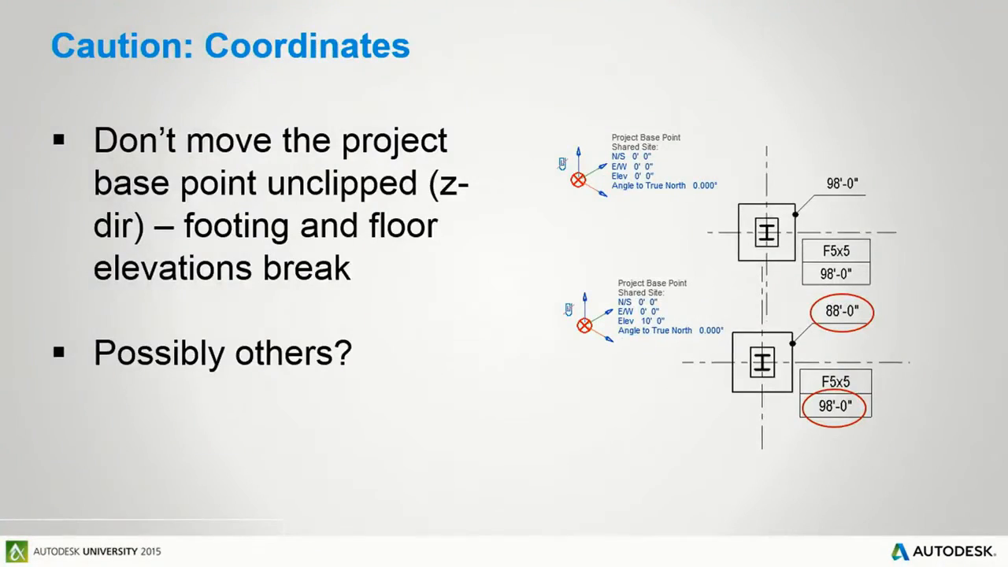
key(Right)
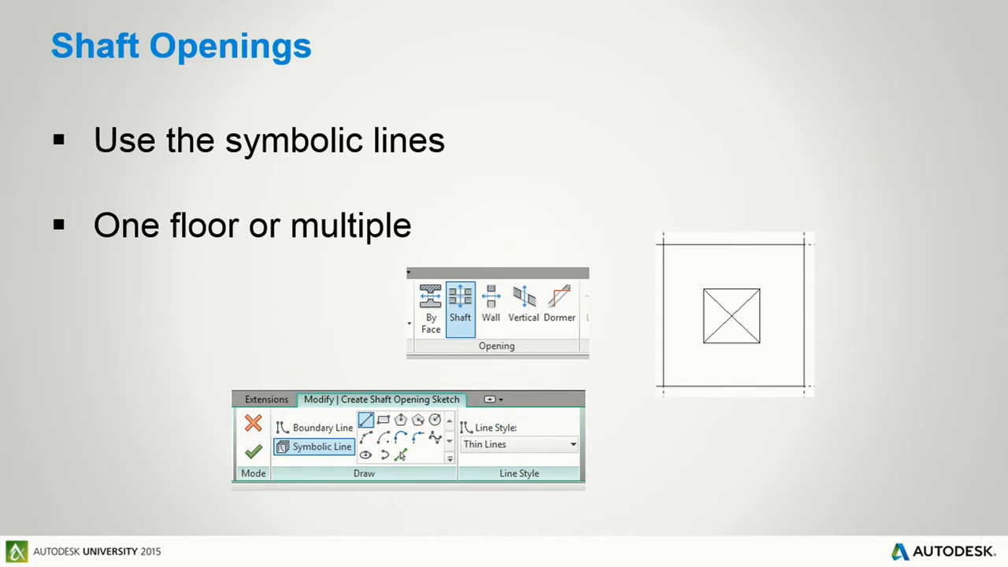
Switch to Revit and open the sketch of the square shaft opening between grids 3 and 4 for editing.
key(super+Tab)
key(super+Tab)
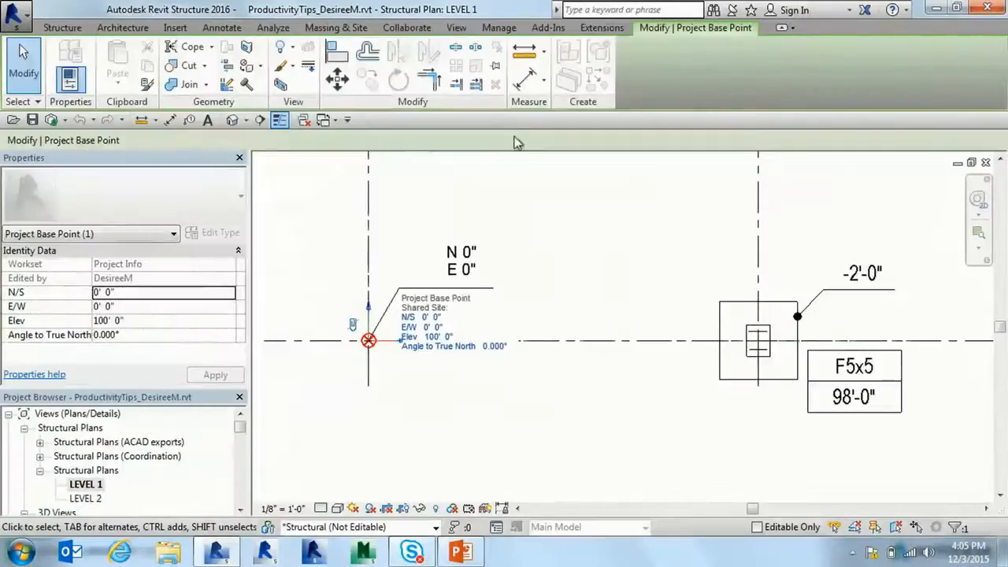
click(557, 283)
scroll(556, 280, down, 3)
middle_drag(581, 194, 502, 478)
scroll(566, 436, down, 3)
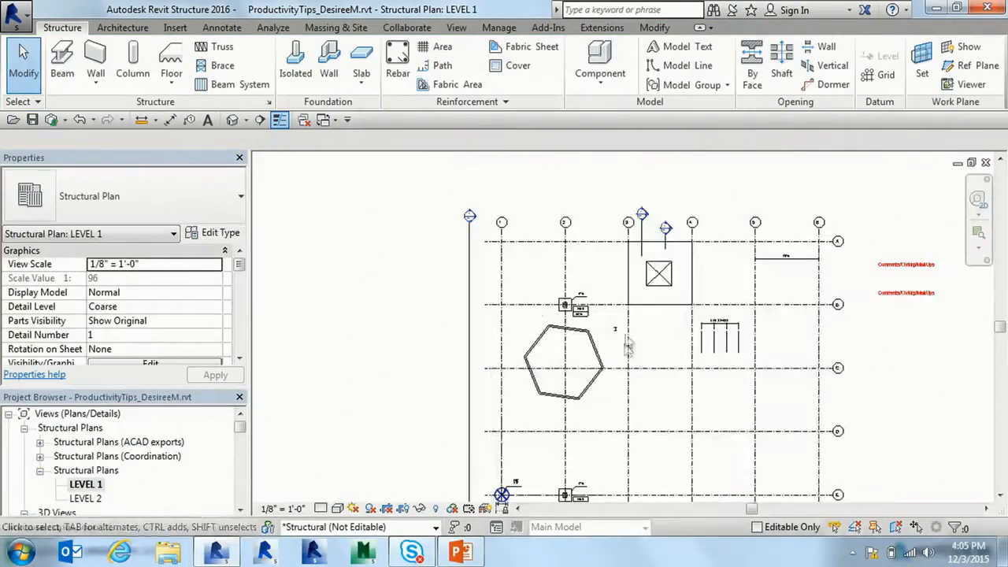
middle_drag(628, 344, 586, 376)
scroll(608, 334, up, 5)
middle_drag(639, 270, 639, 342)
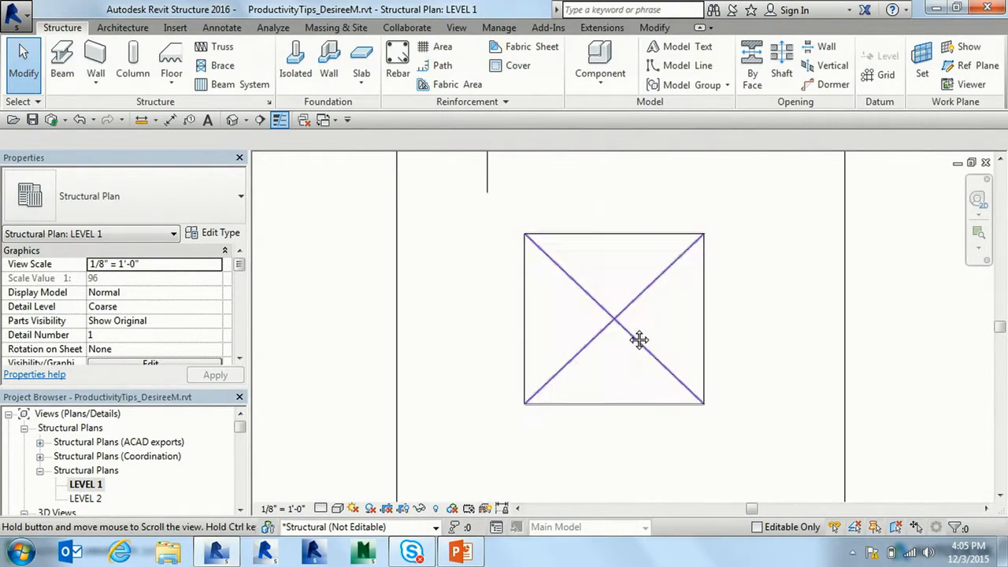
scroll(628, 338, up, 1)
click(628, 337)
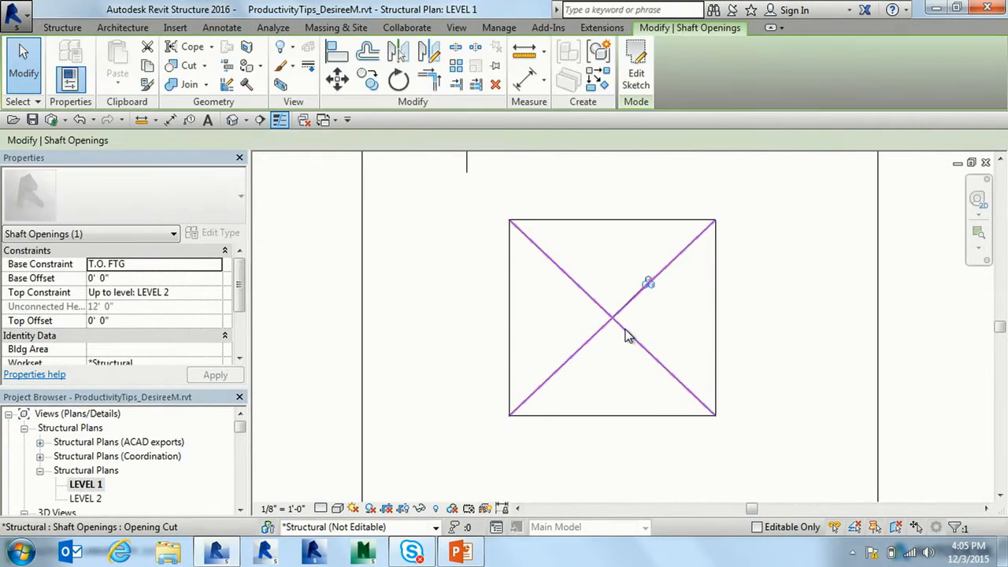
click(635, 76)
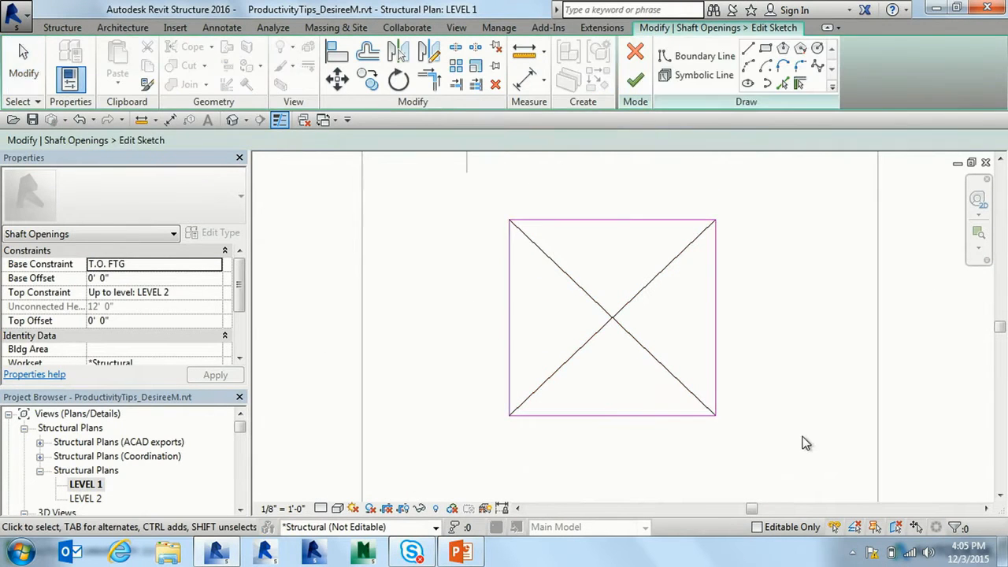
Sketch a second rectangular shaft boundary about 2'-10" by 9'-8" between the square opening and grid 4.
click(698, 62)
middle_drag(860, 294, 603, 279)
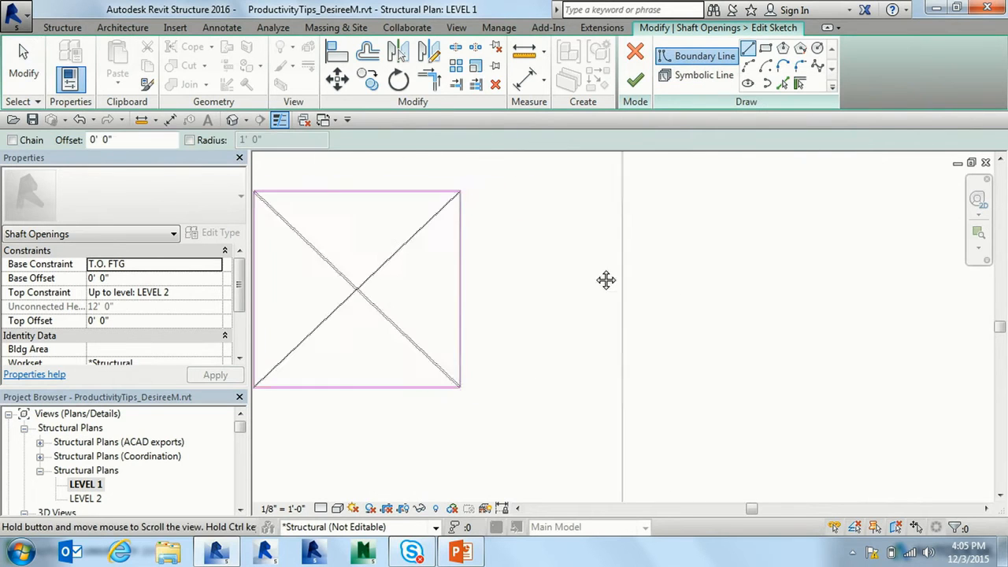
click(766, 48)
click(537, 245)
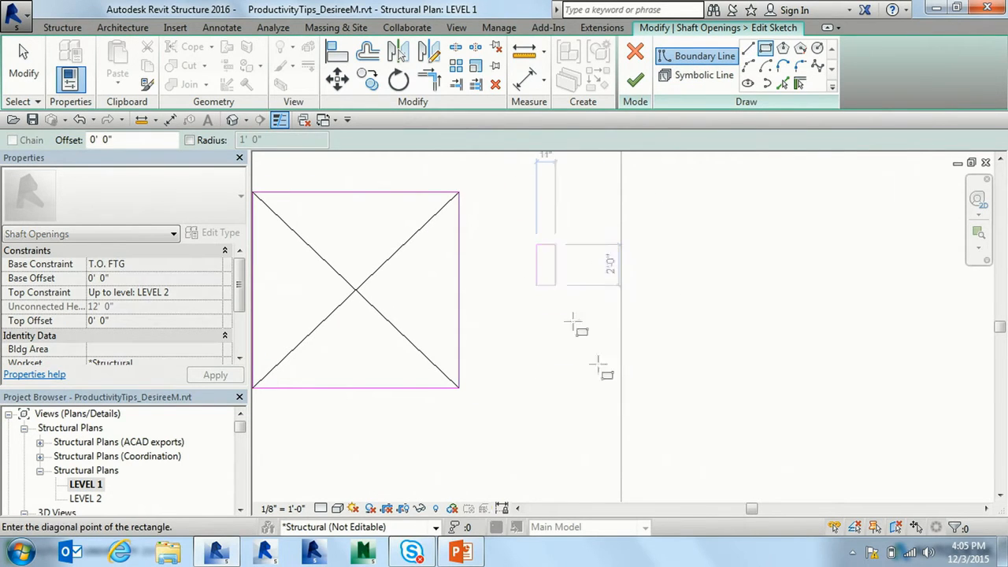
click(596, 443)
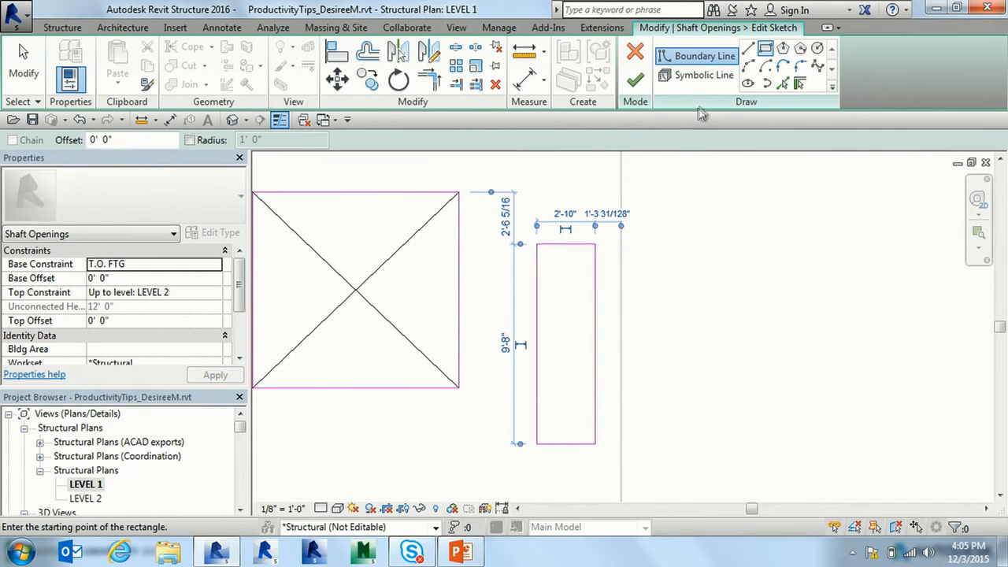
Add two crossing symbolic lines between the opposite corners of the narrow rectangle and finish the shaft sketch.
click(704, 77)
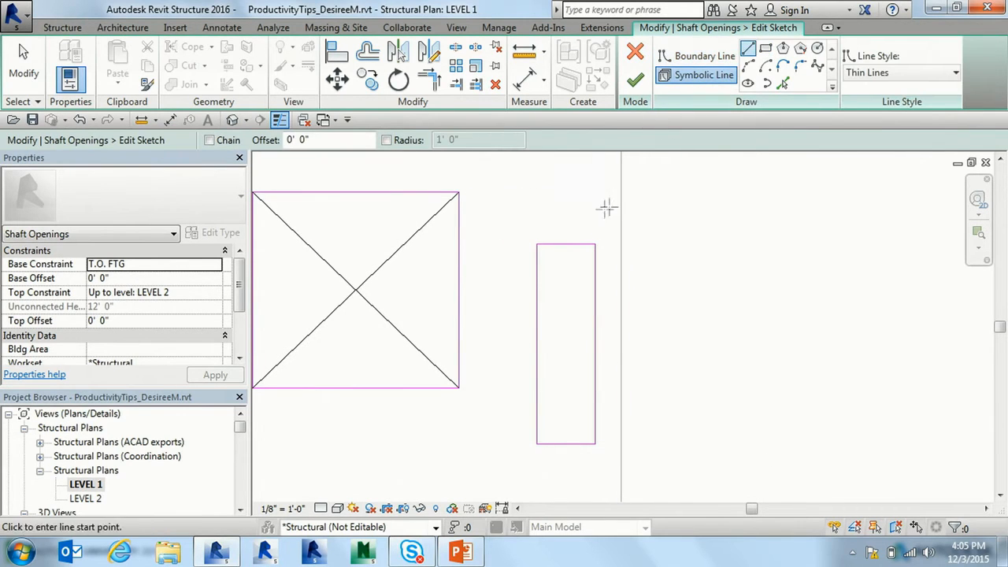
click(537, 245)
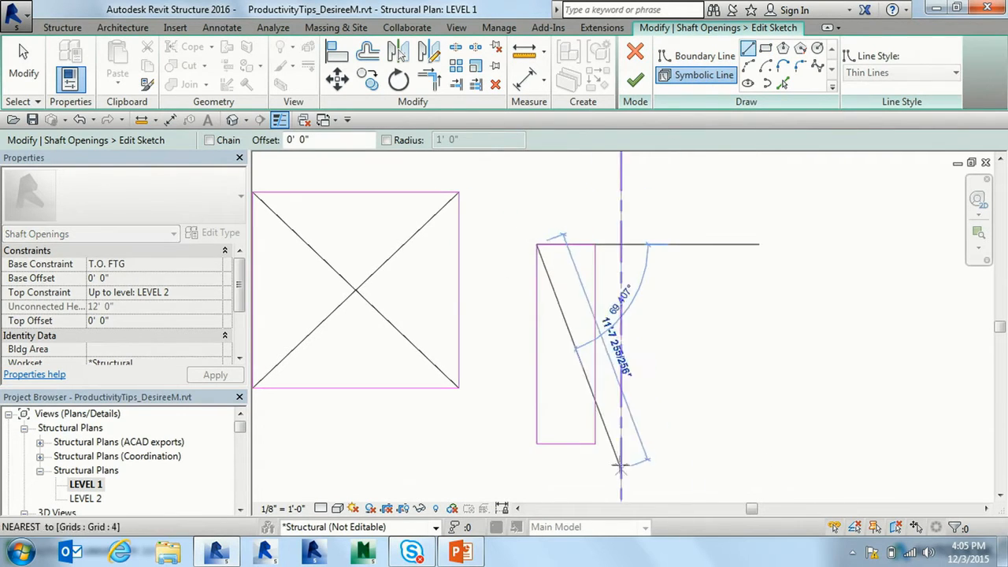
click(595, 444)
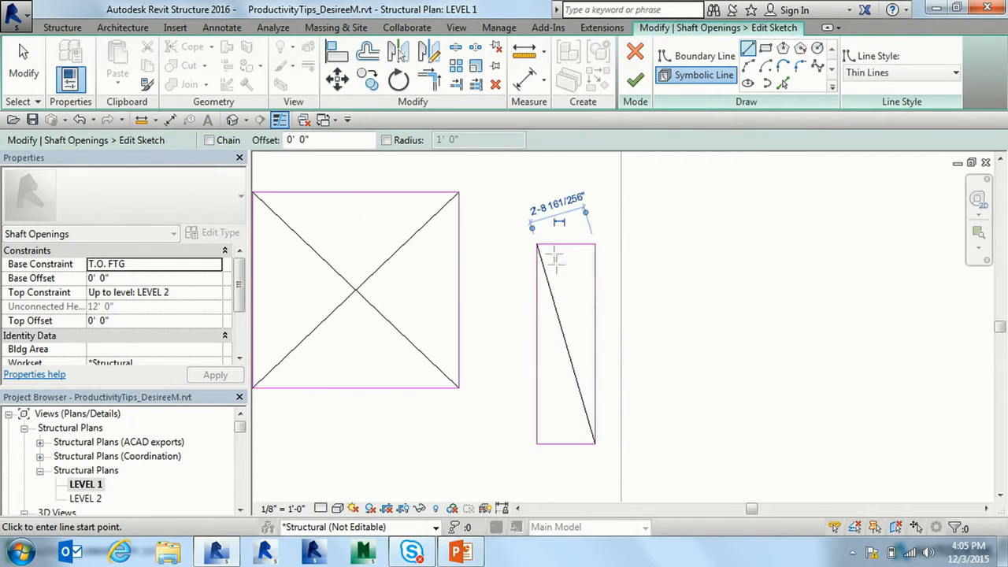
click(596, 246)
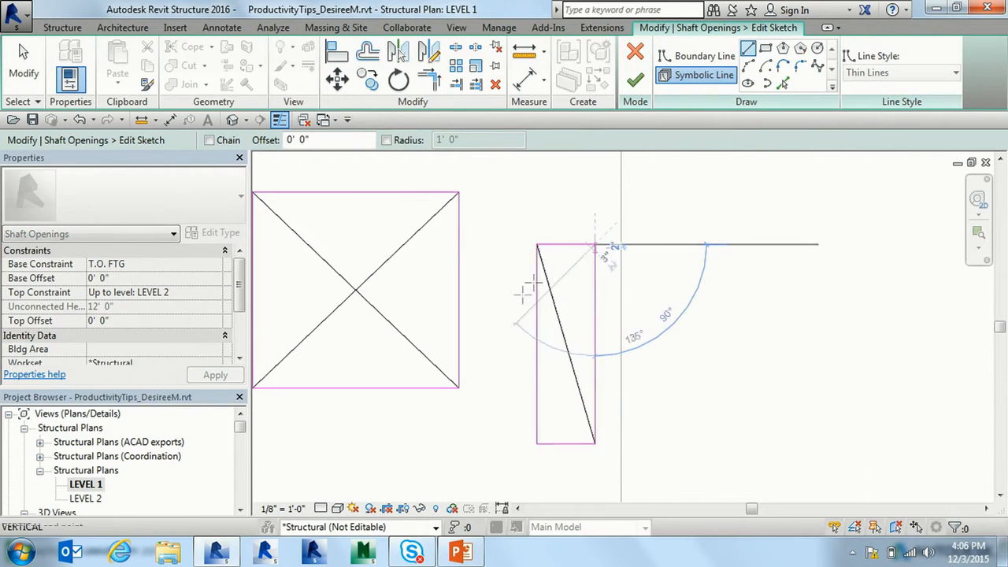
click(536, 444)
click(635, 80)
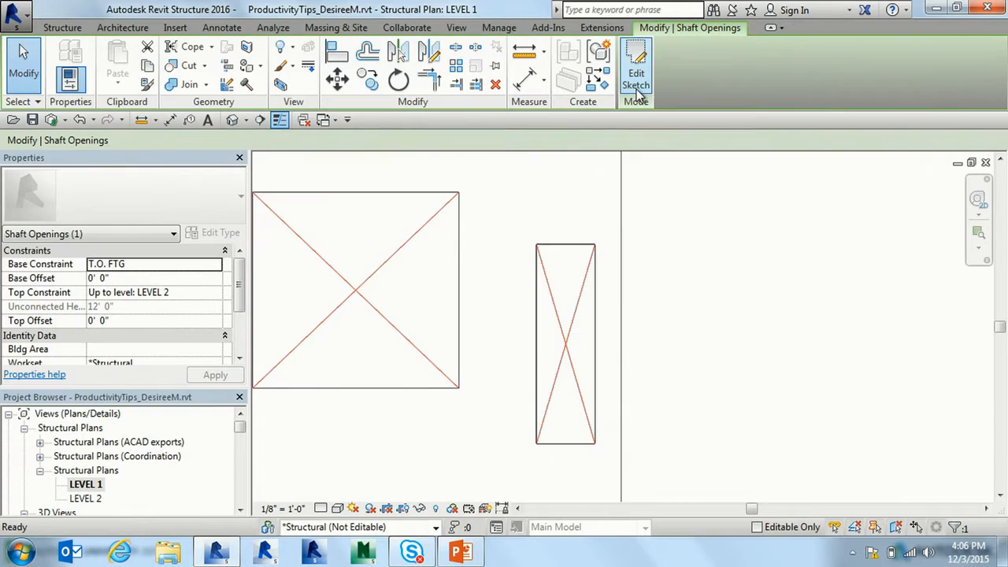
Check both shaft openings in the LEVEL 2 structural plan and return to the LEVEL 1 plan.
scroll(693, 324, down, 3)
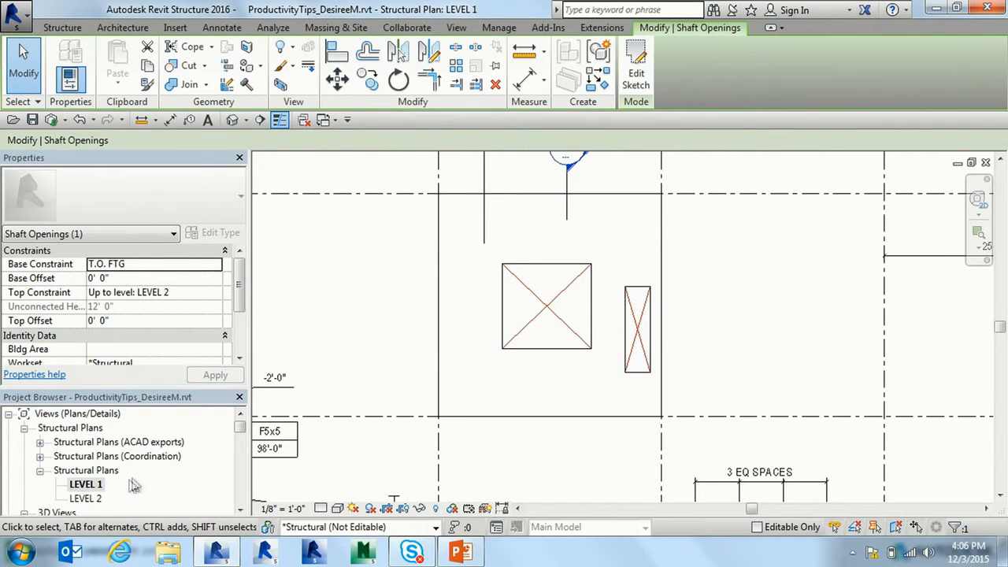
double_click(85, 499)
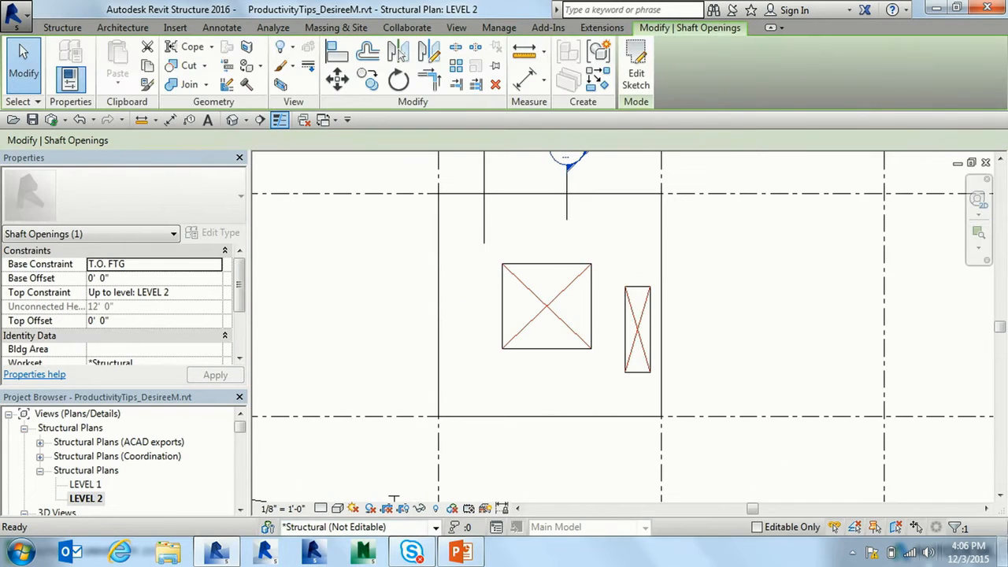
click(783, 255)
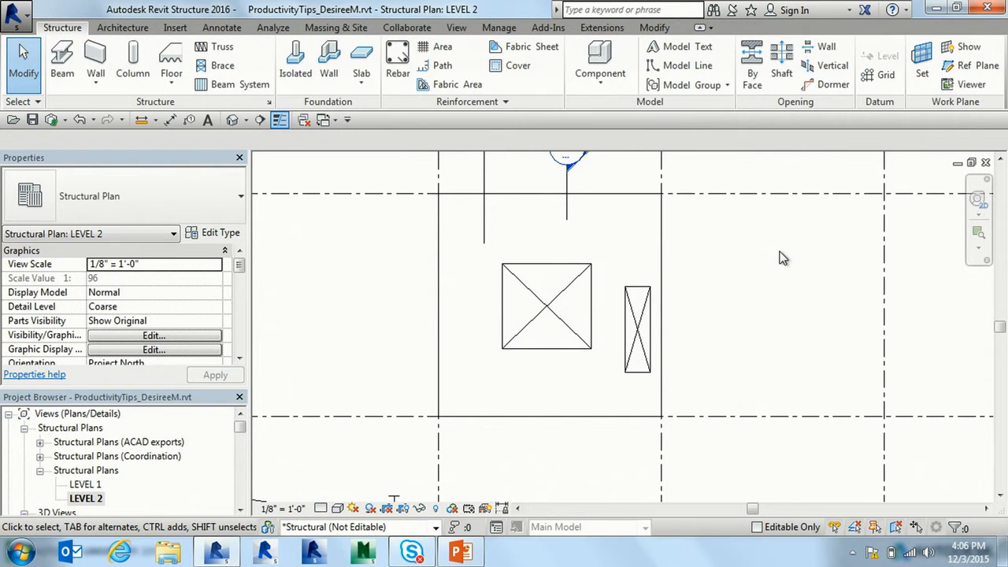
key(ctrl+Tab)
Switch to the PowerPoint presentation and advance to the Copy & Paste Aligned slide.
key(super+Tab)
key(super+Tab)
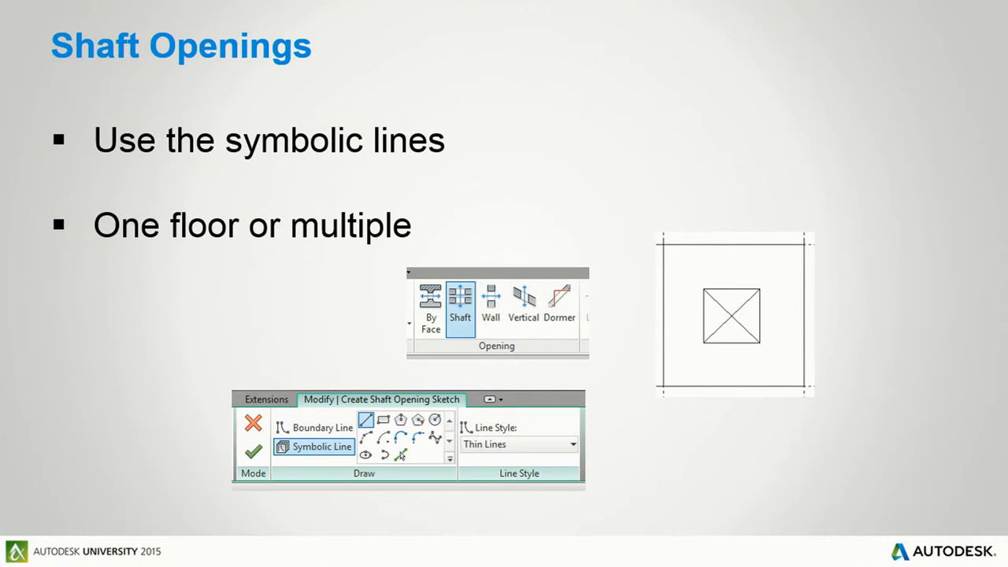
key(Right)
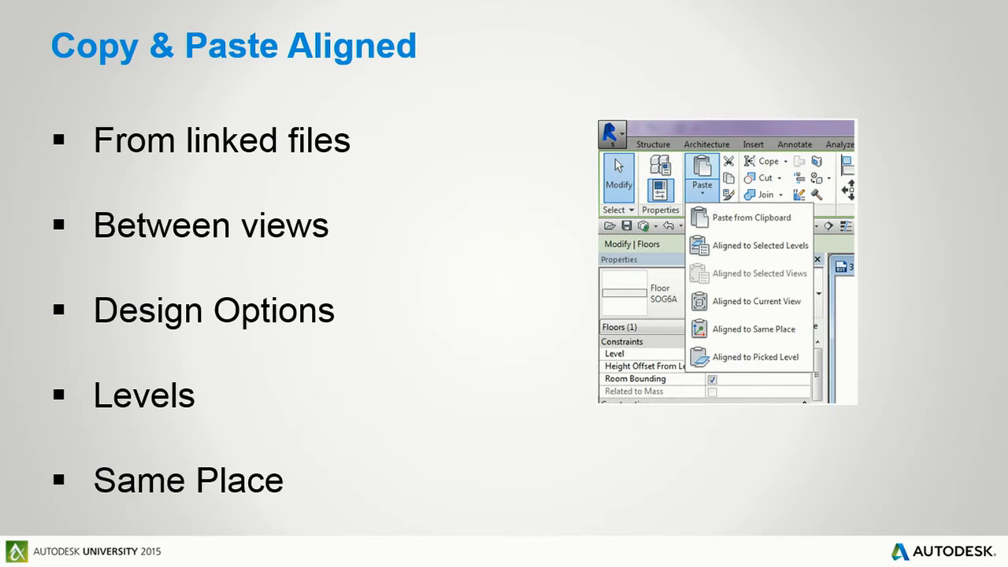
Switch to Revit and delete the floor around the shaft openings in the LEVEL 2 structural plan.
key(super+Tab)
key(super+Tab)
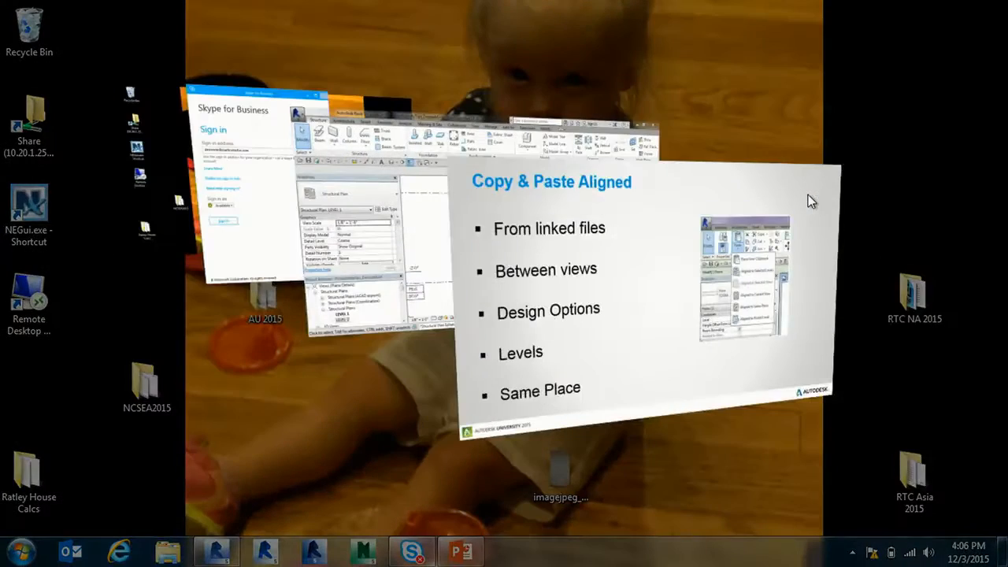
scroll(582, 360, down, 3)
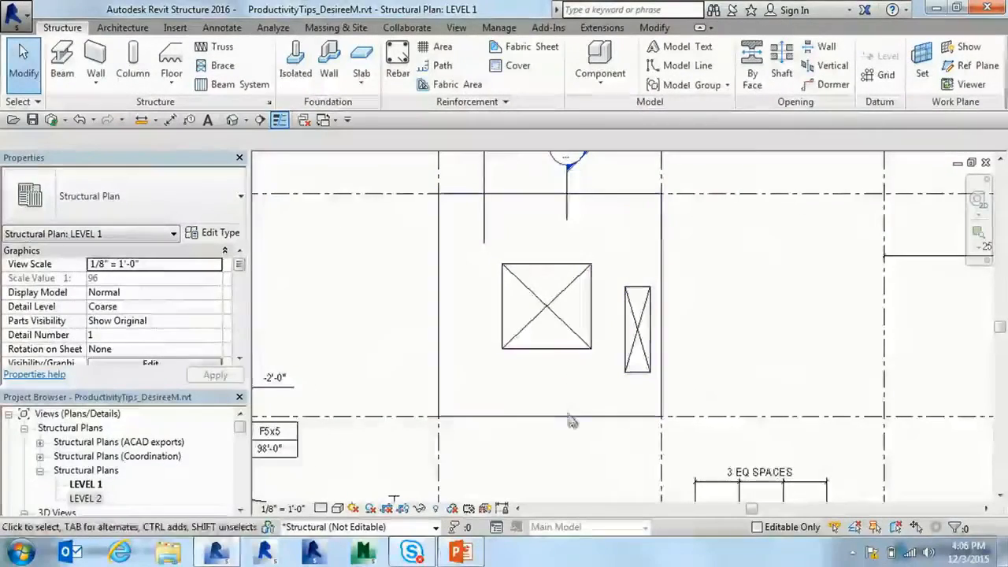
middle_drag(570, 369, 612, 348)
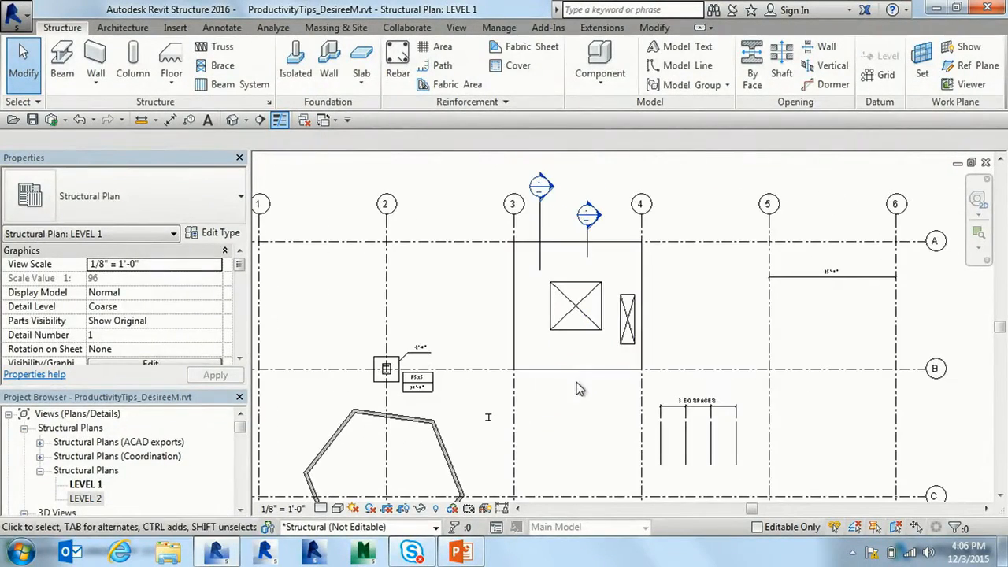
click(579, 372)
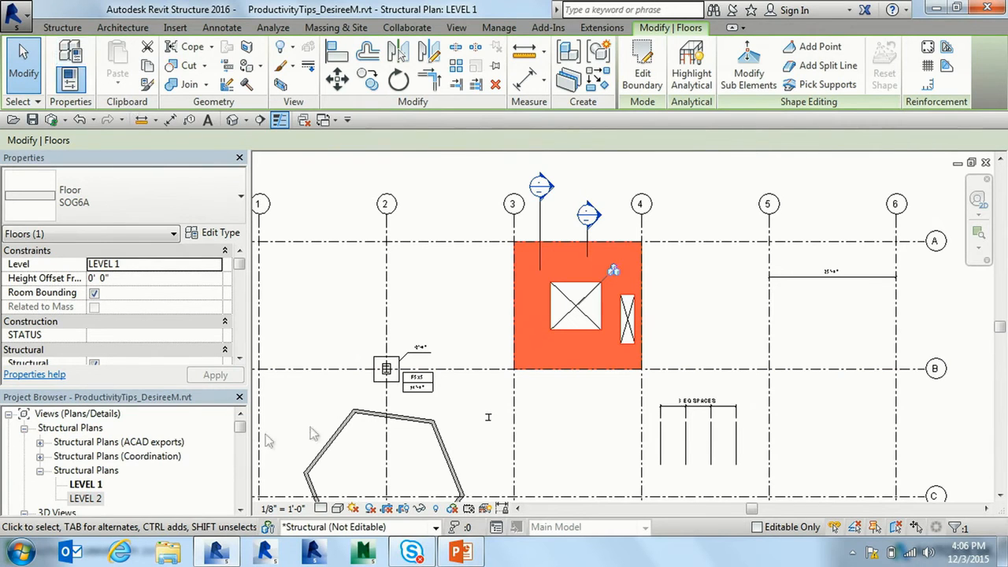
double_click(87, 499)
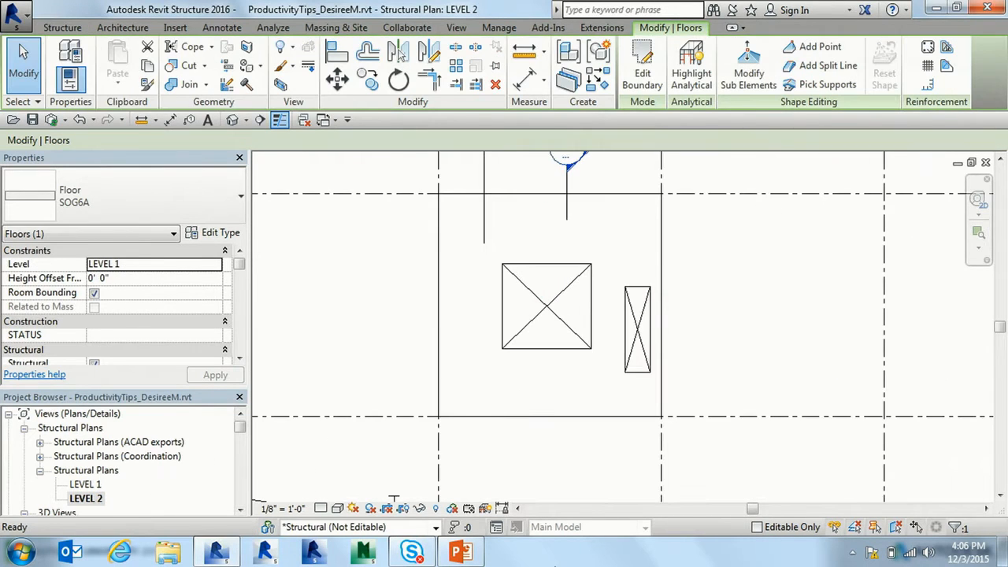
click(587, 424)
key(Escape)
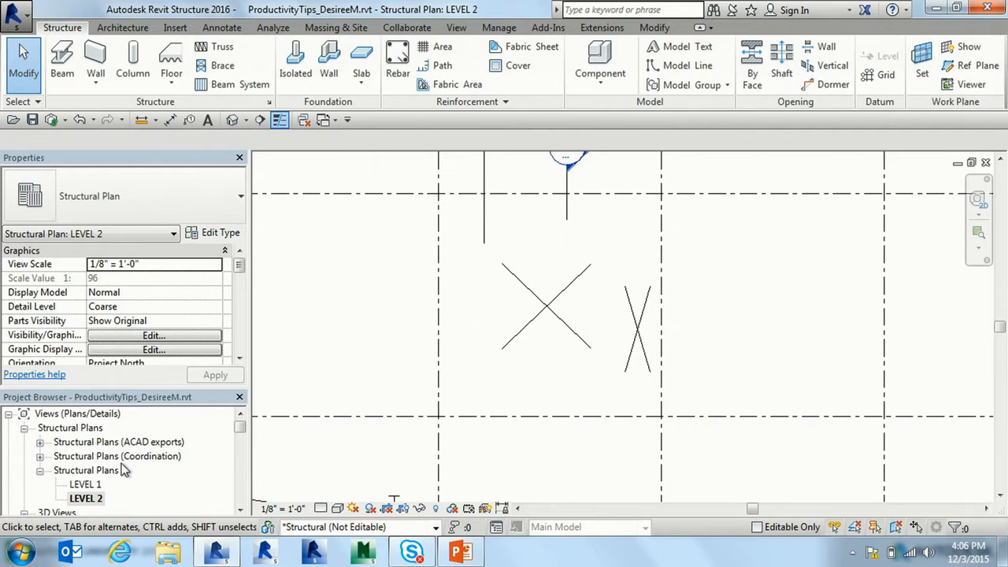
Copy the SOG6A floor from the LEVEL 1 plan and paste it into the LEVEL 2 plan aligned to the current view.
double_click(83, 486)
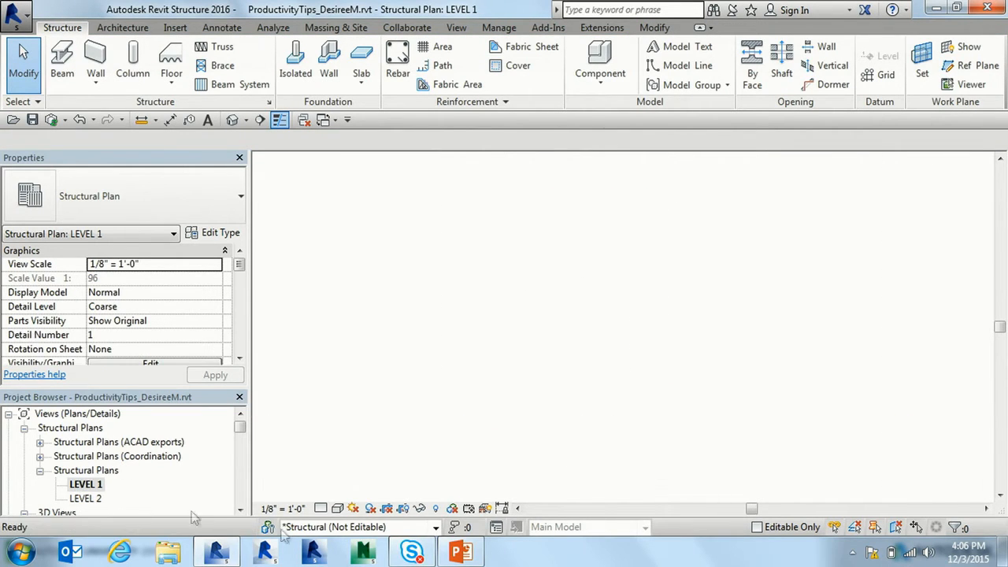
click(559, 384)
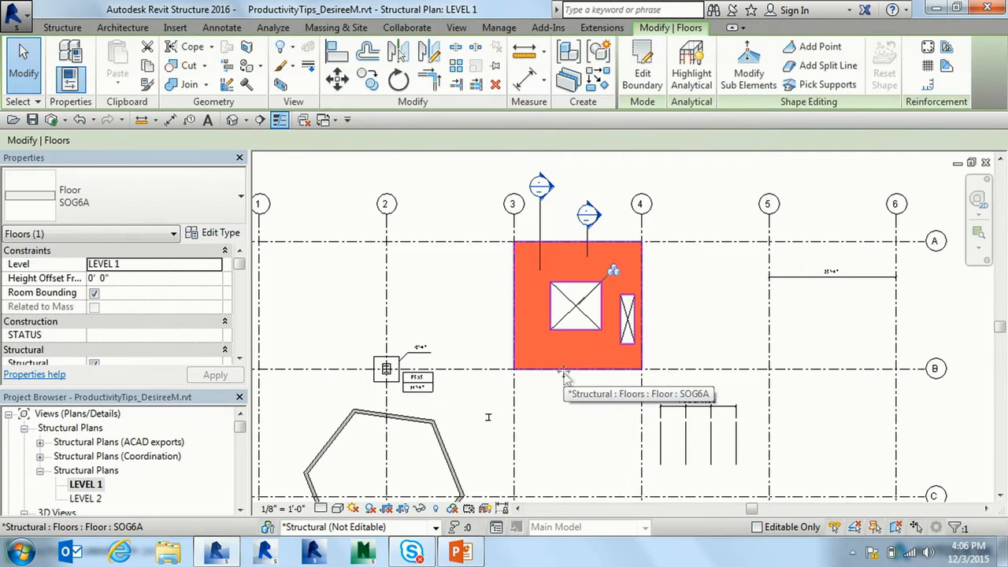
click(149, 65)
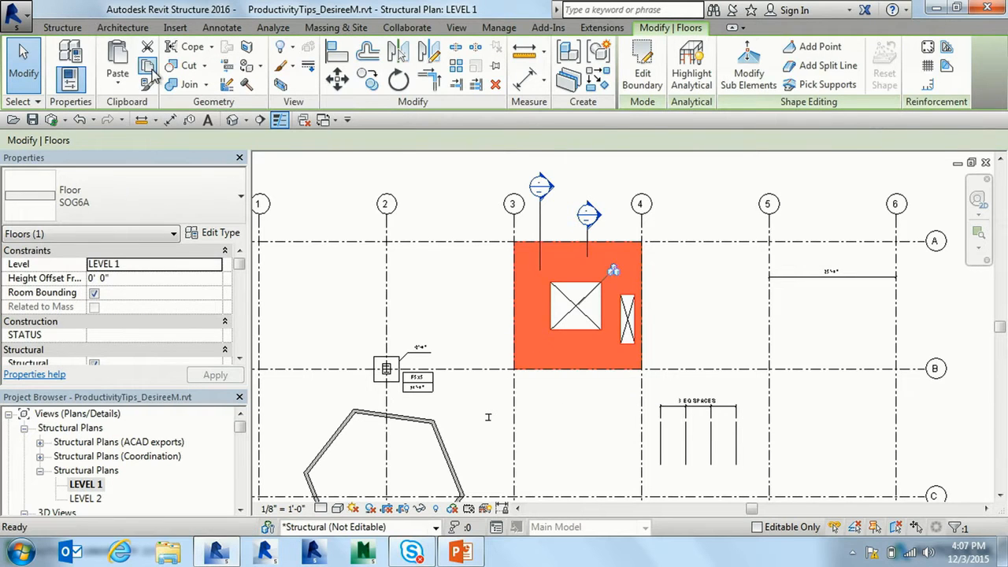
double_click(99, 501)
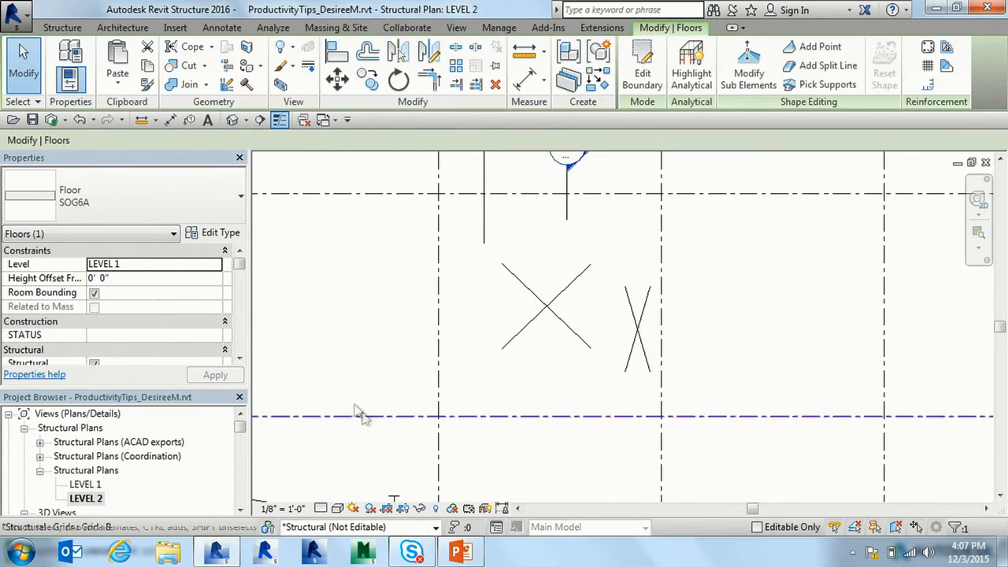
click(112, 83)
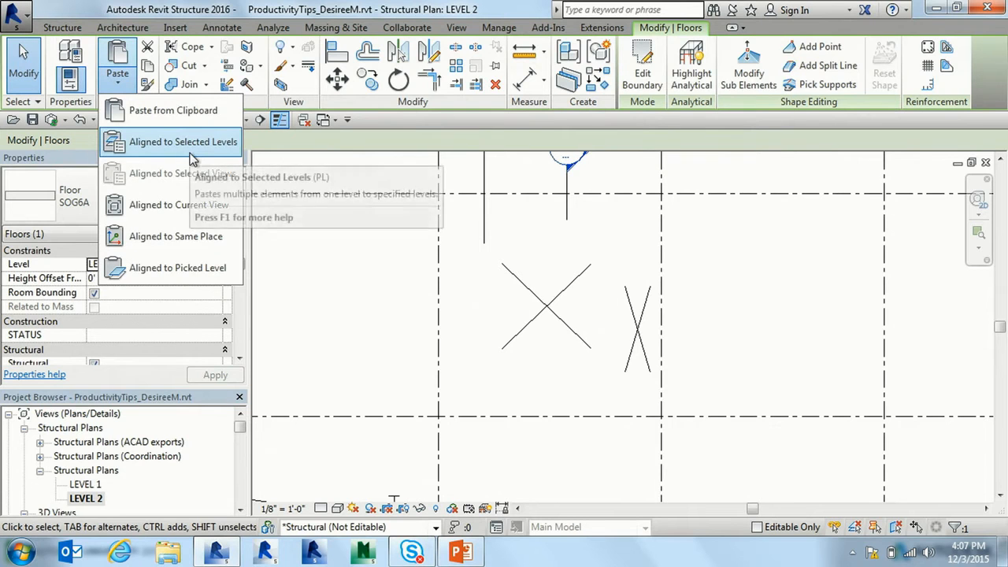
click(178, 205)
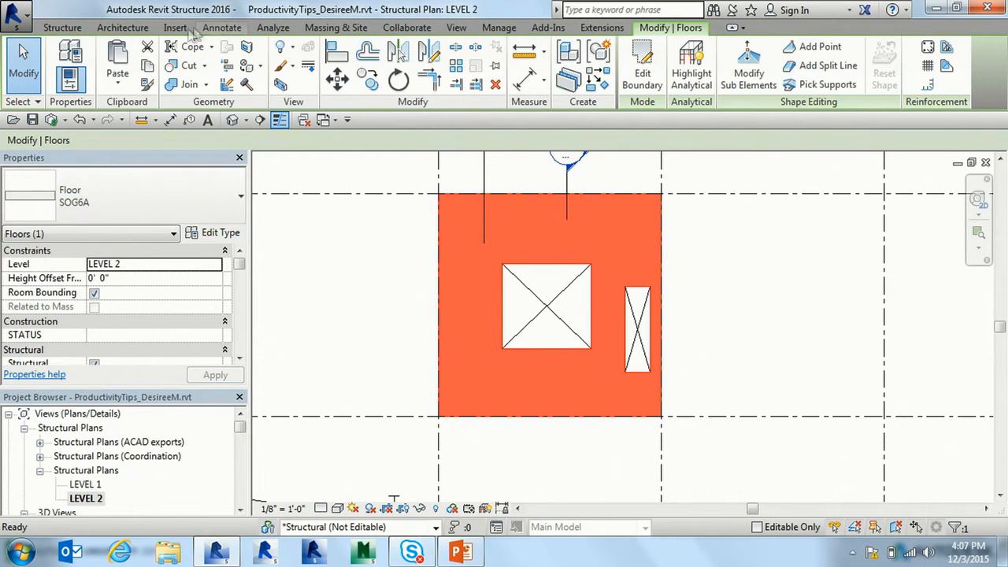
View the levels offered for pasting the floor aligned to selected levels, and dismiss the dialog without pasting.
click(132, 81)
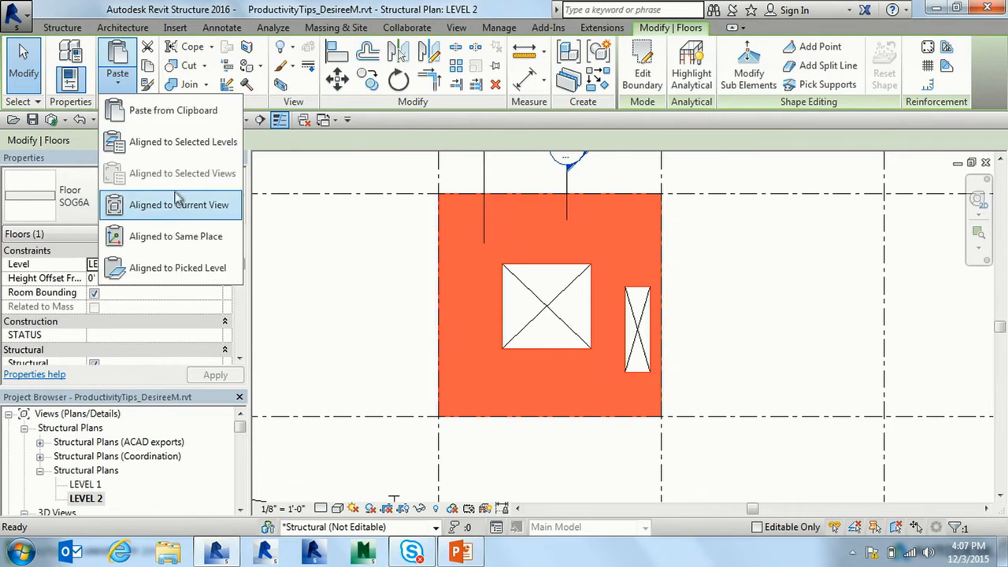
click(168, 144)
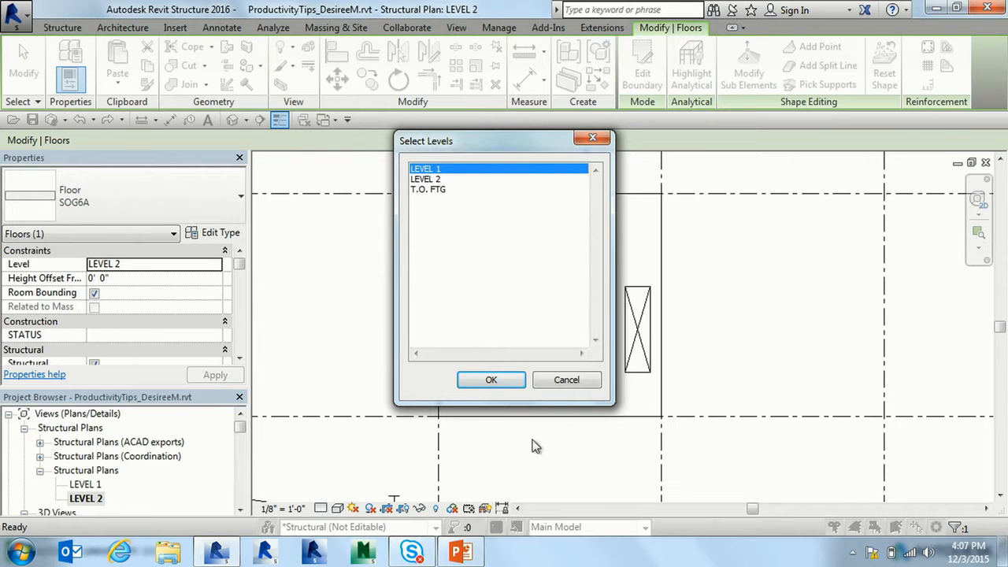
click(564, 381)
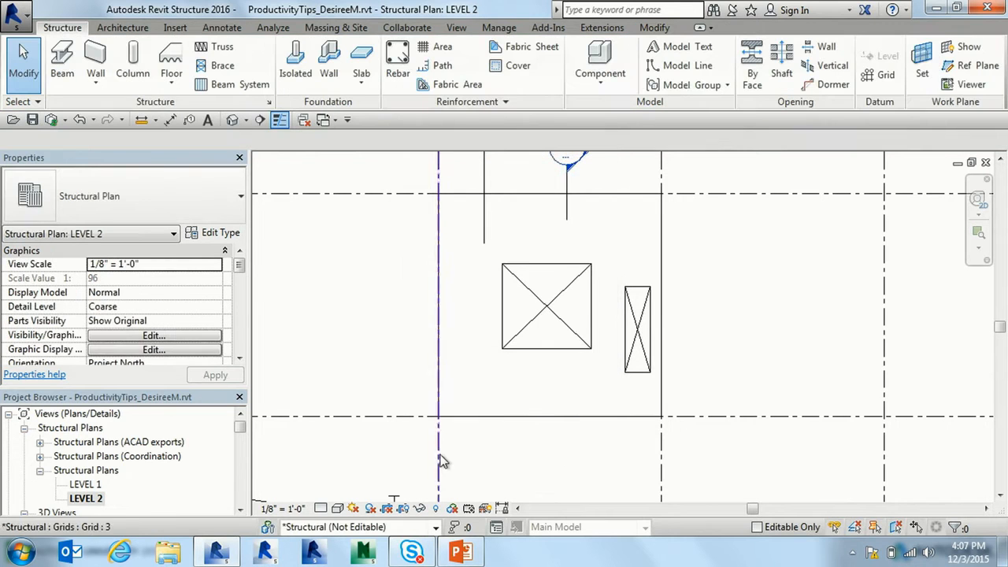
Switch to the PowerPoint presentation and advance to the slide about shortcuts to type dimensions.
click(471, 554)
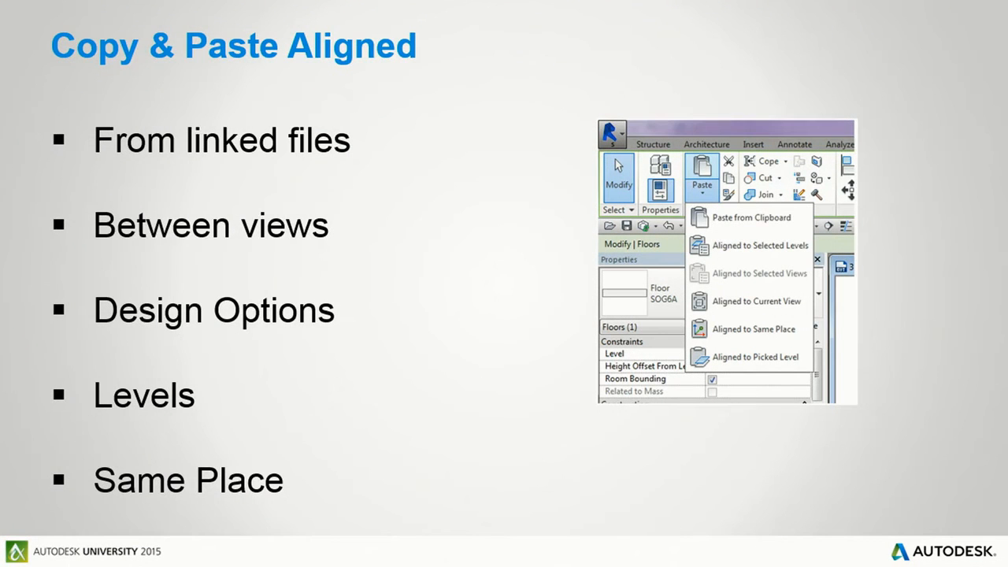
key(Right)
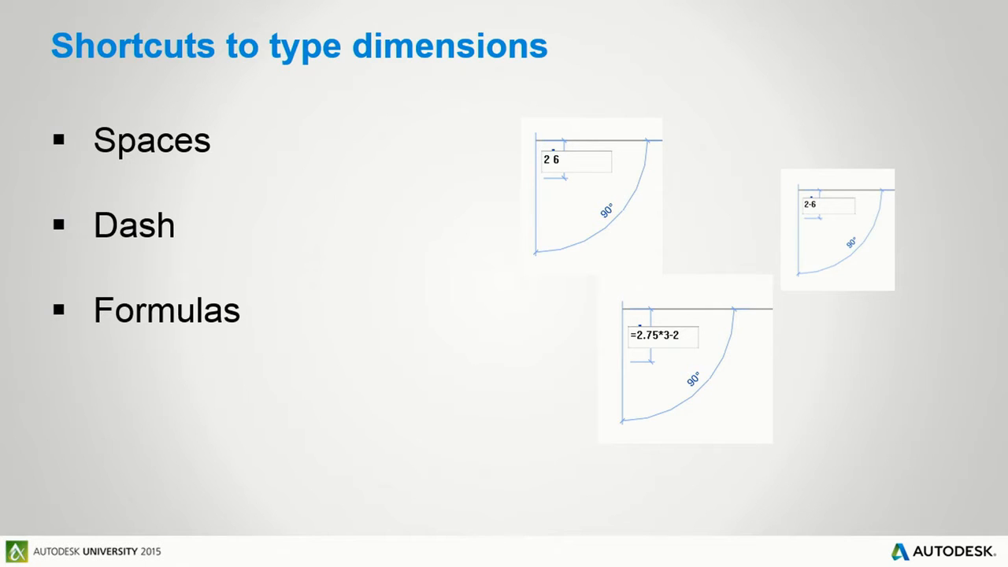
Switch to Revit and start copying the W14x90 column near grid 3 in the LEVEL 2 plan, picking a base point just below it.
key(super+Tab)
key(super+Tab)
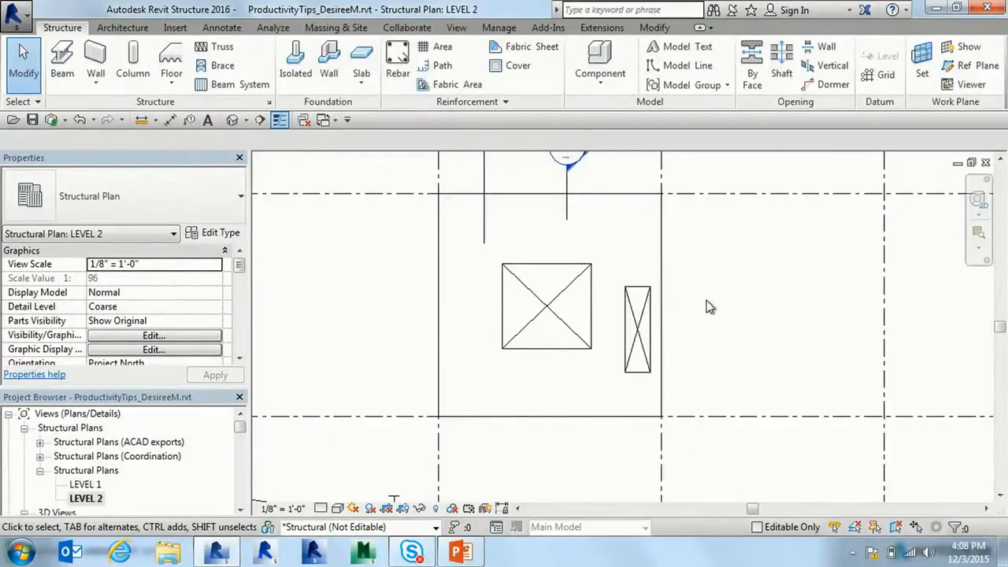
scroll(708, 307, down, 4)
scroll(682, 364, up, 1)
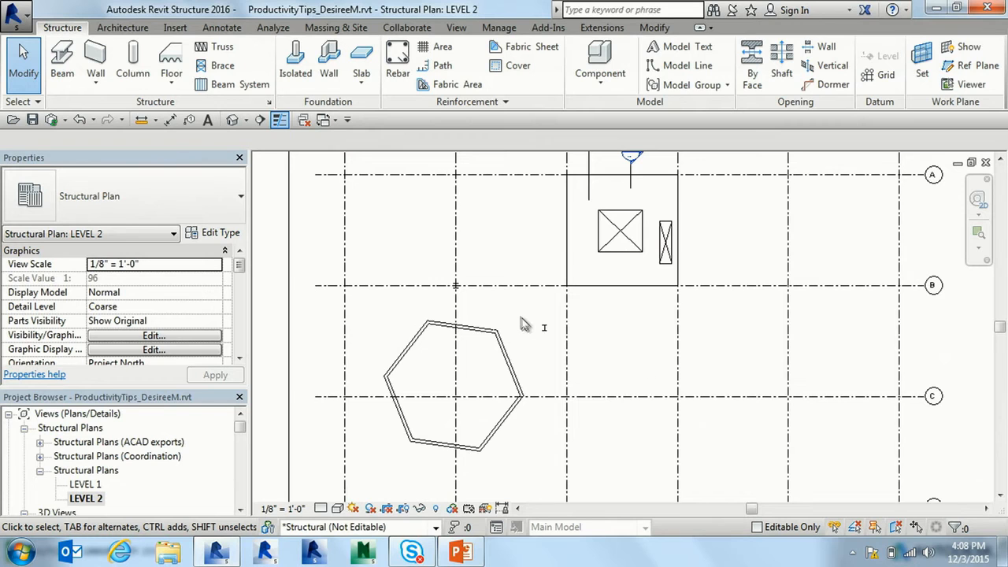
scroll(527, 325, up, 2)
scroll(574, 340, up, 2)
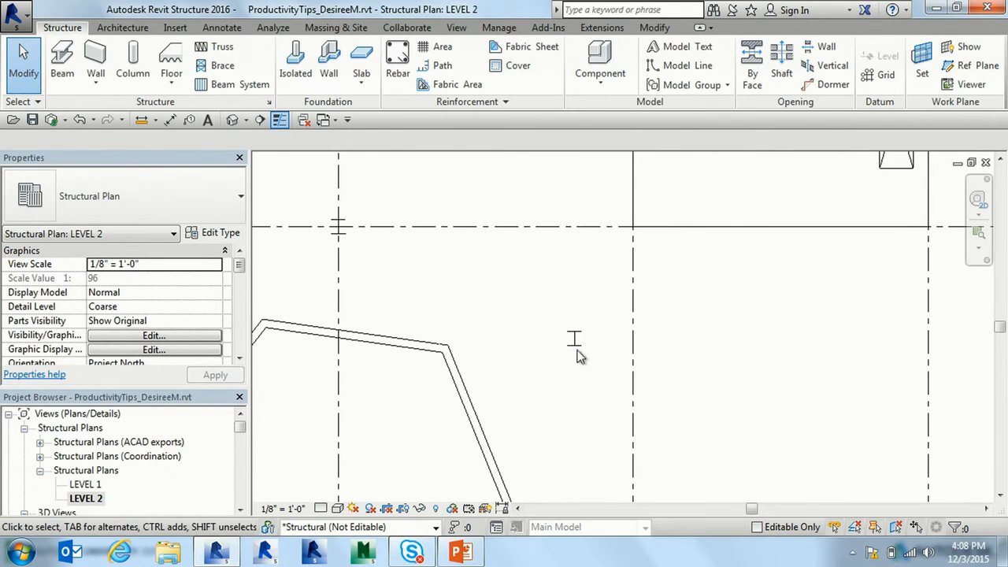
click(575, 347)
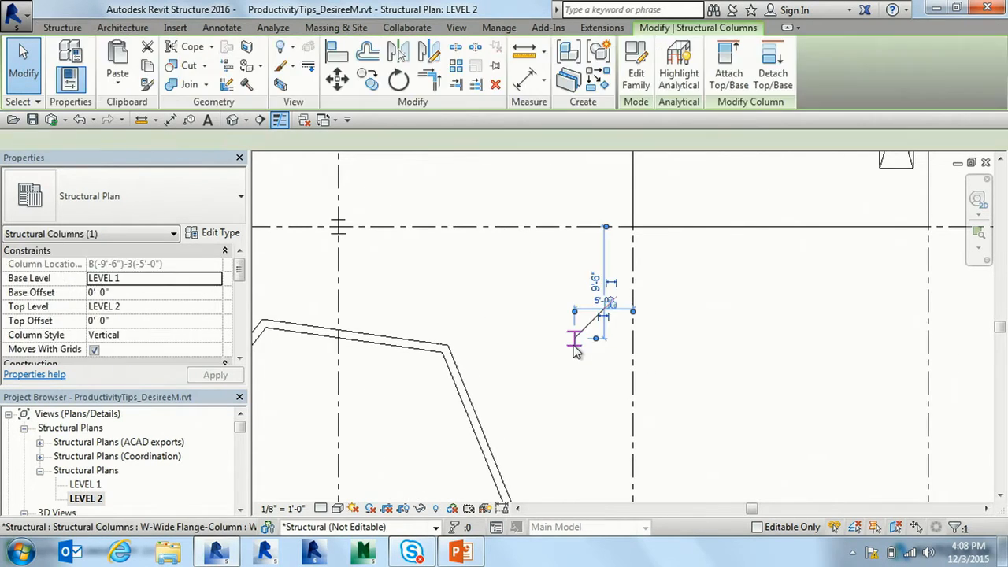
scroll(583, 361, up, 2)
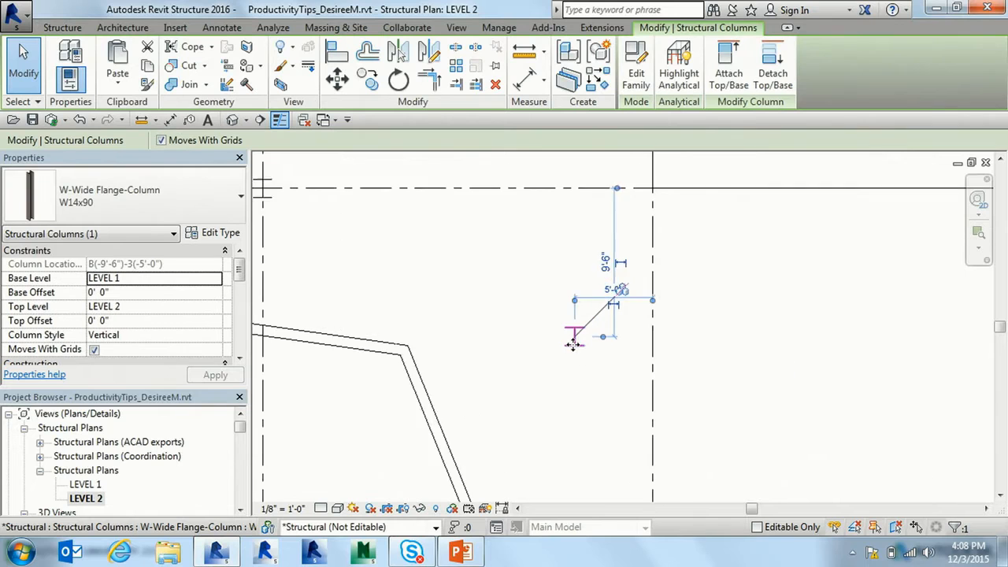
click(370, 82)
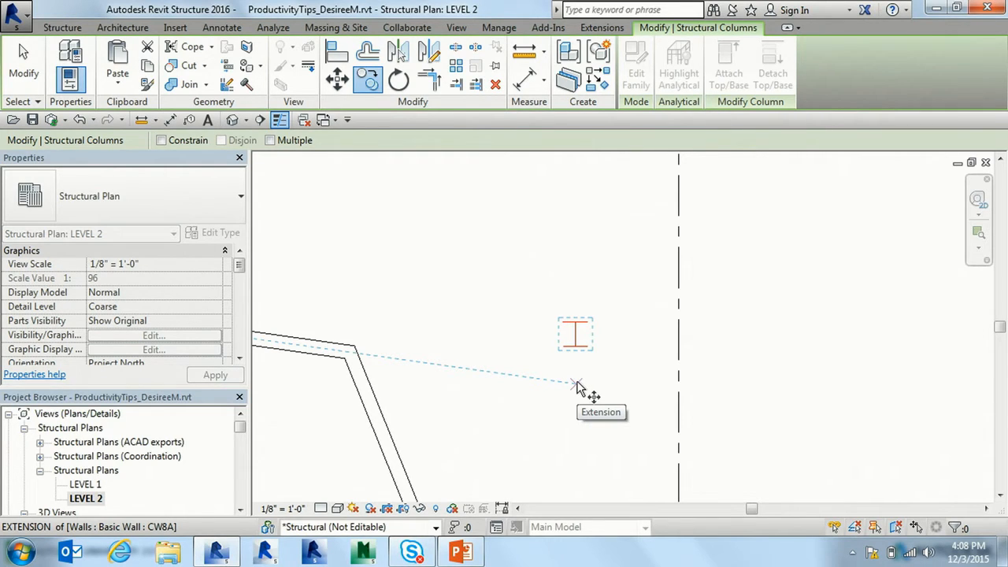
click(577, 386)
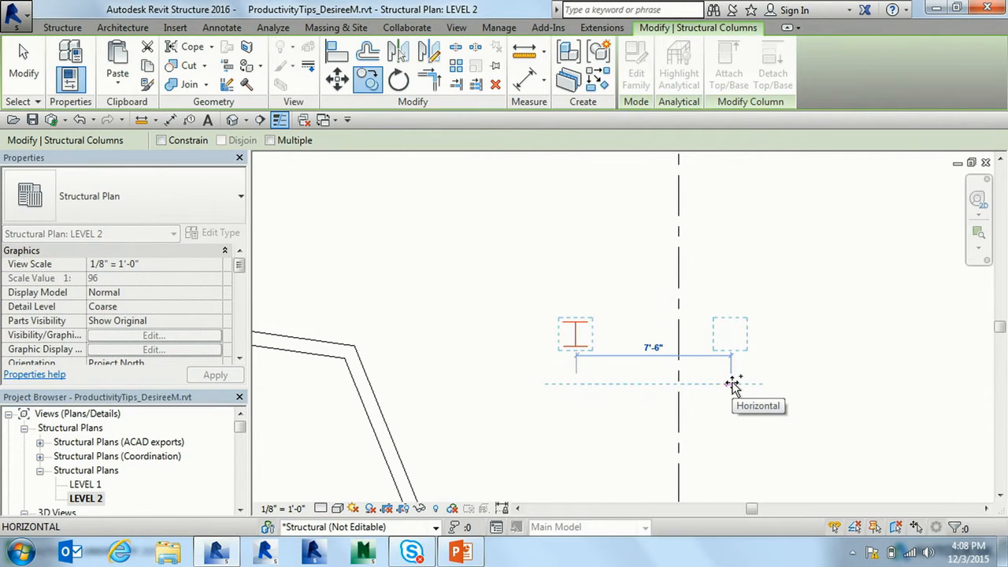
Try entering the horizontal copy distance in alternative formats such as 7'-6" and 7-6, clearing each entry.
text(7')
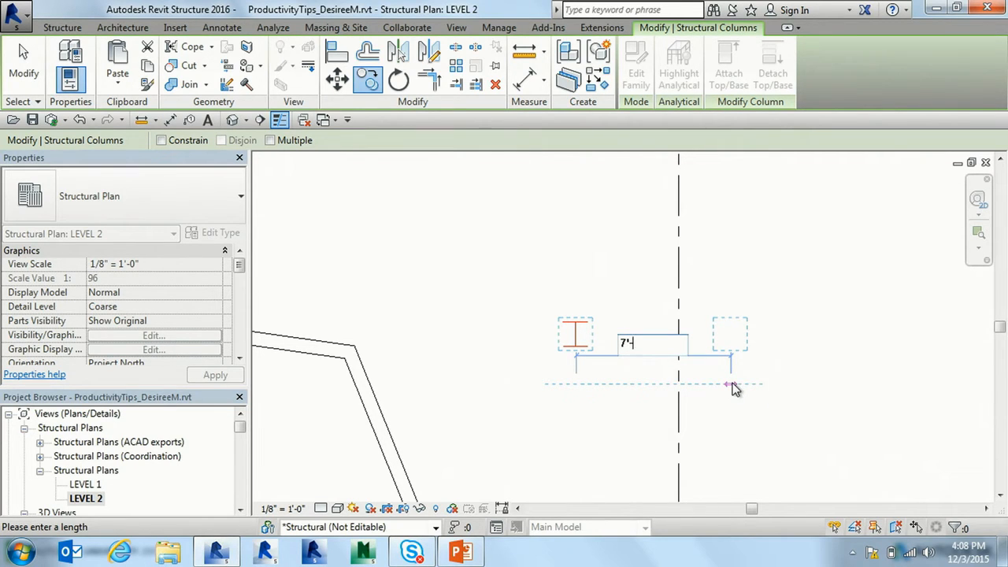
text(-6")
key(BackSpace)
key(BackSpace)
key(BackSpace)
key(BackSpace)
key(BackSpace)
text(7-6)
key(BackSpace)
key(BackSpace)
text(6)
key(BackSpace)
key(BackSpace)
key(BackSpace)
Place the column copy horizontally across grid 3 using the distance formula =25/2-5.
text(=25/2-5)
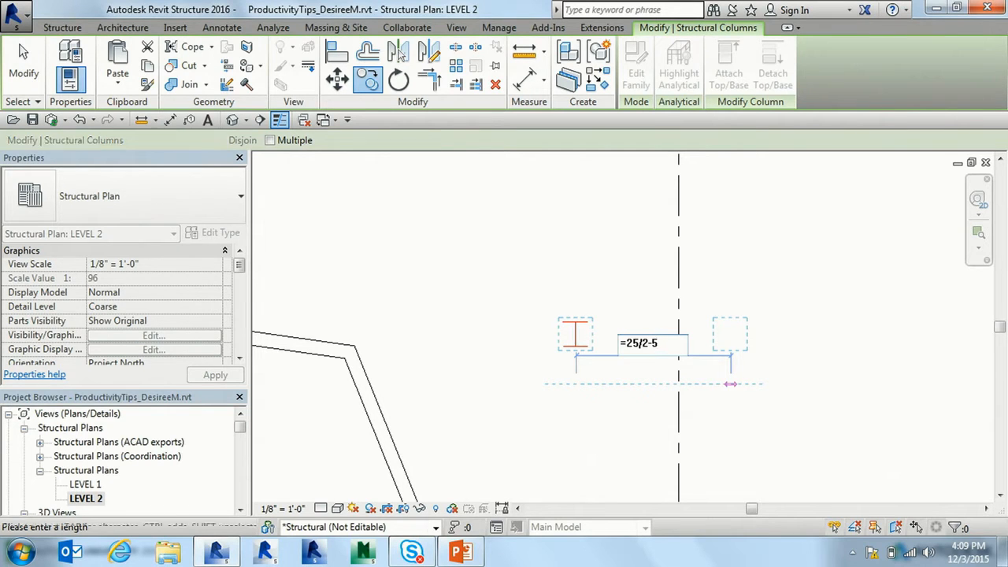
key(Return)
click(857, 385)
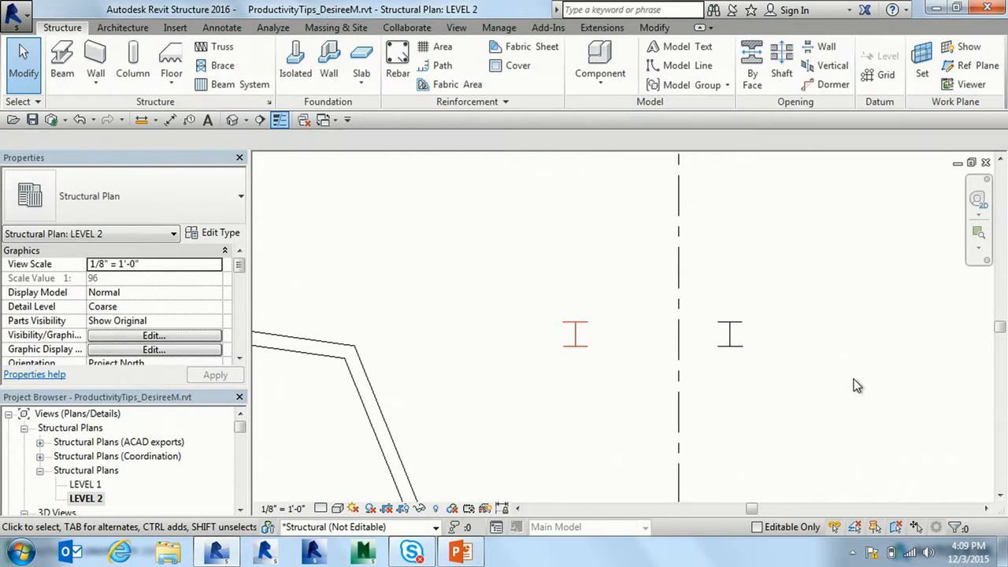
Flip the copied column to the opposite side of grid 3 by setting its offset from the grid to -2.5.
click(731, 339)
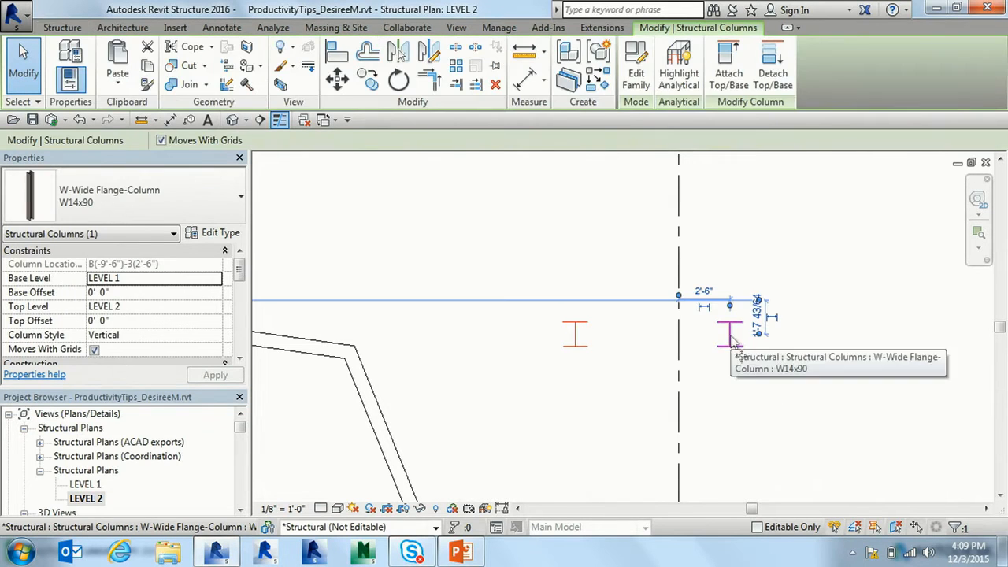
click(829, 378)
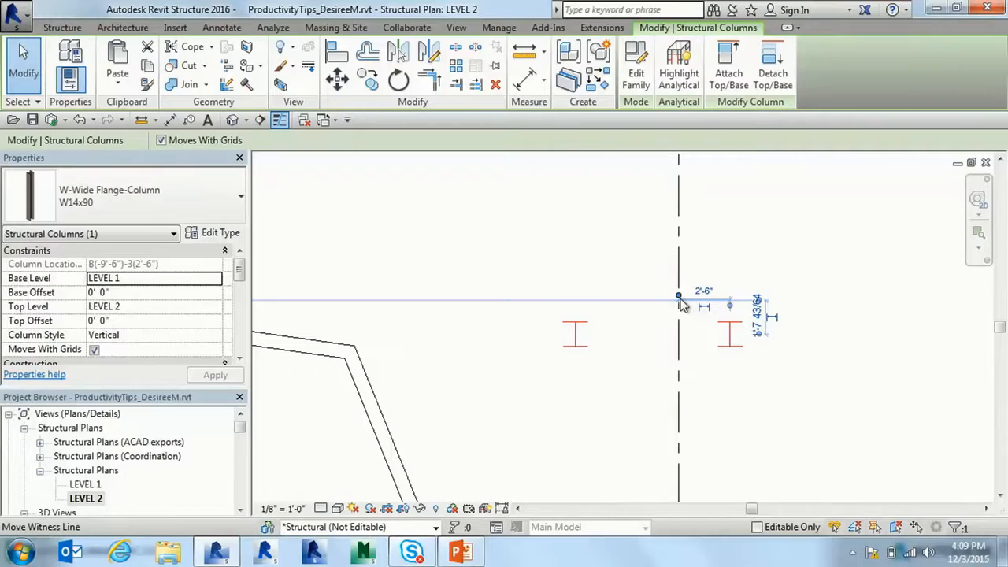
click(703, 292)
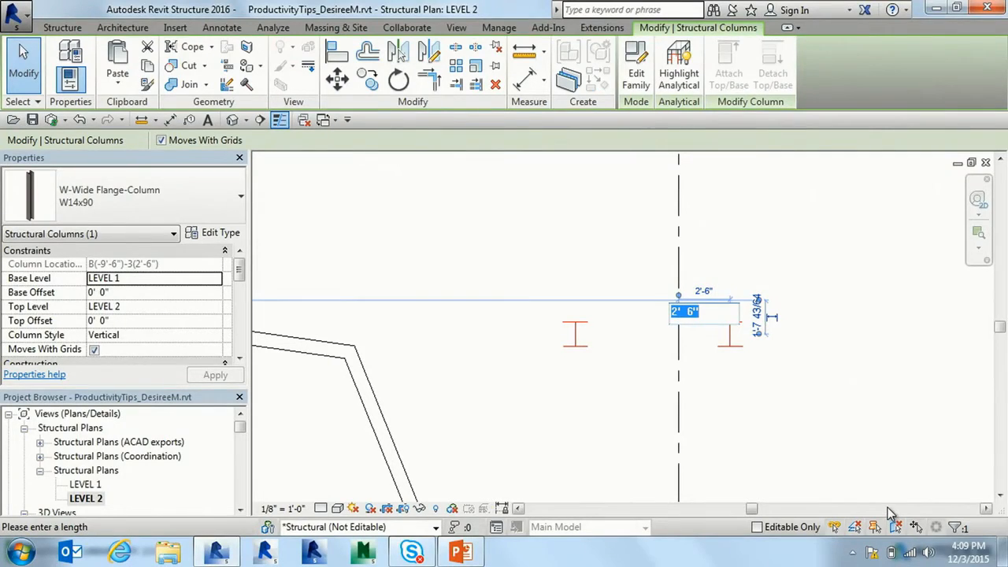
text(-2.5)
key(Return)
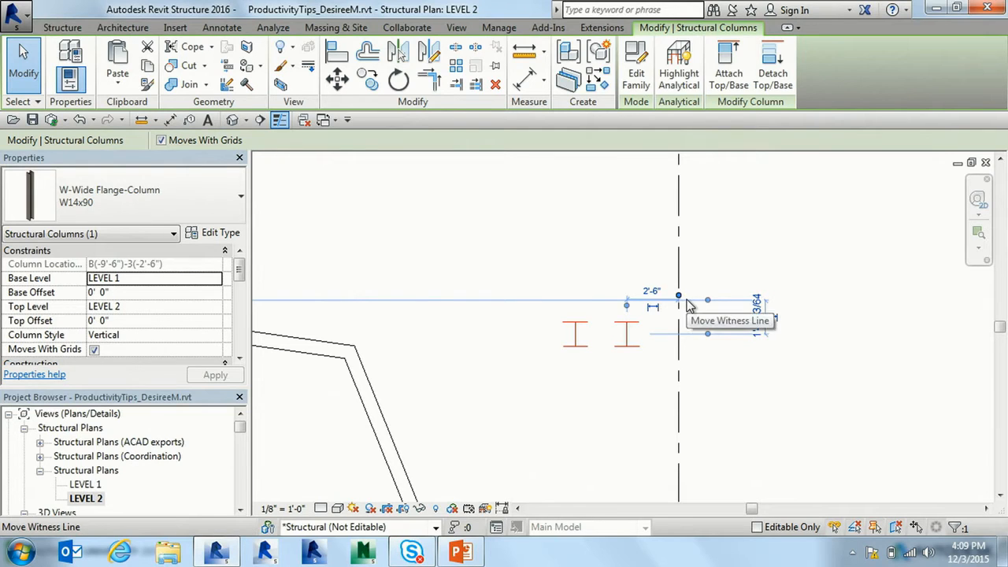
Move the witness lines of the copied column's temporary dimension so it spans the two columns, then clear the selection.
click(627, 308)
click(638, 307)
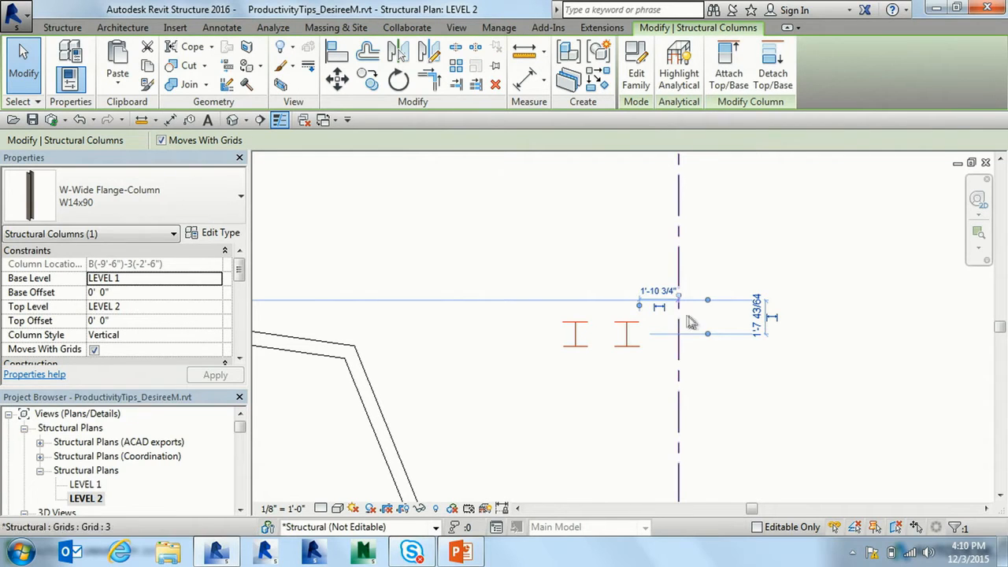
click(639, 307)
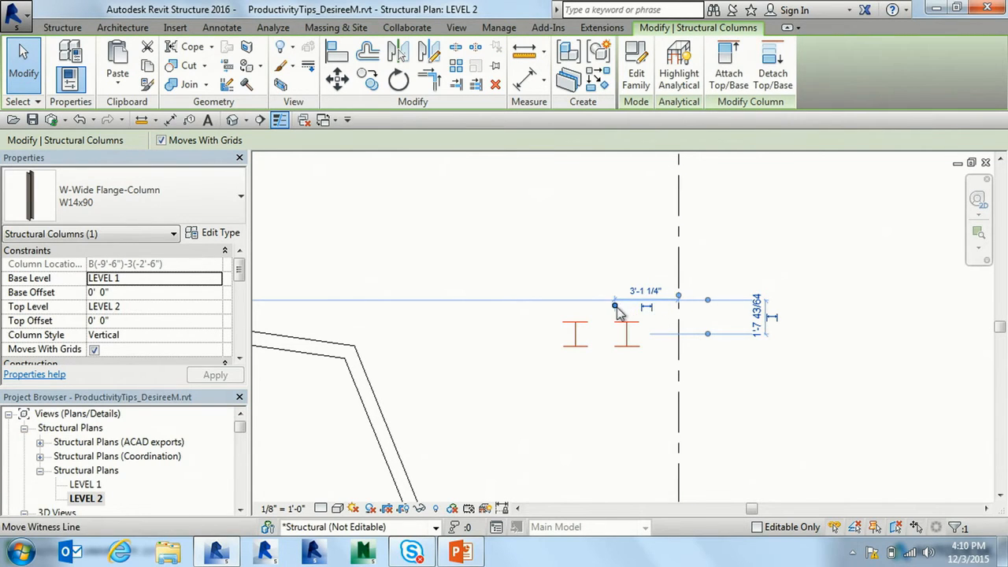
click(615, 307)
click(581, 305)
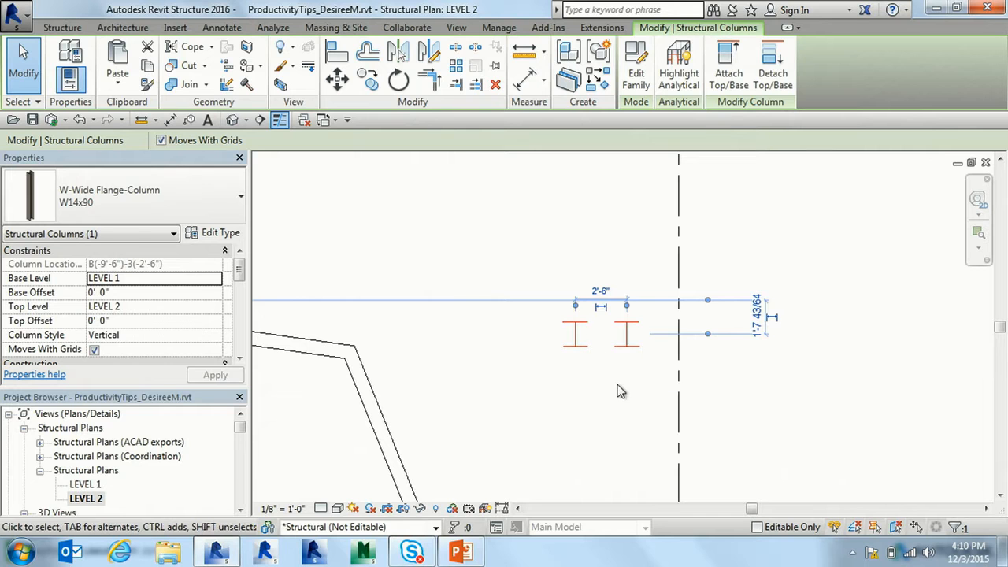
click(619, 384)
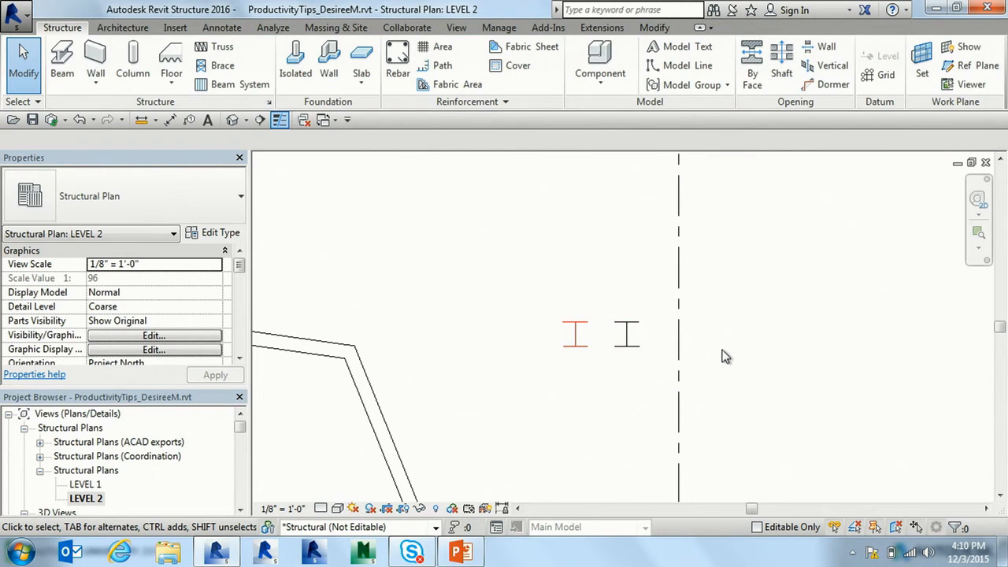
Set the temporary dimension between the original column and its copy to 120mm.
key(super+Tab)
key(super+Tab)
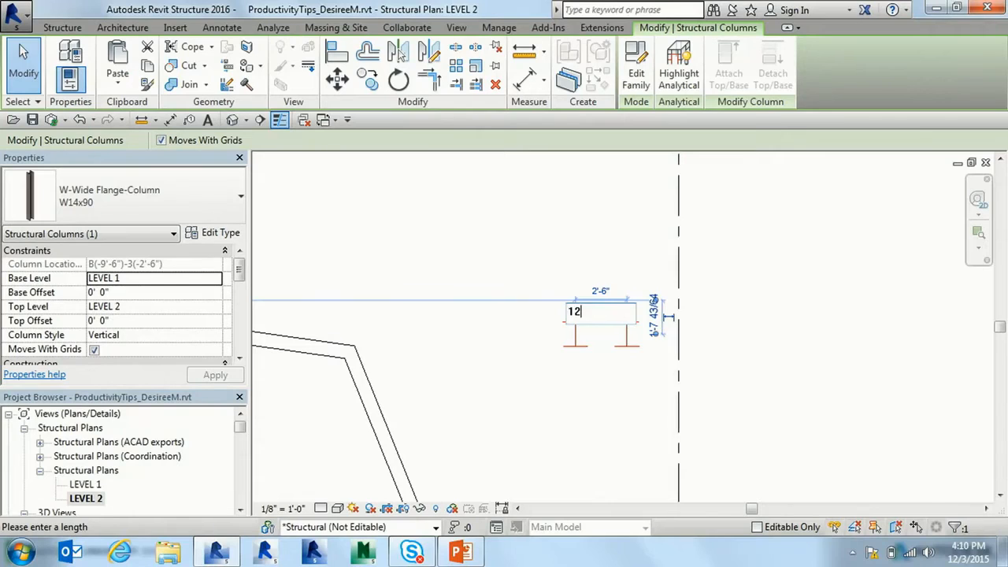
text(mm)
key(BackSpace)
key(BackSpace)
key(BackSpace)
key(BackSpace)
text(120mm)
key(Return)
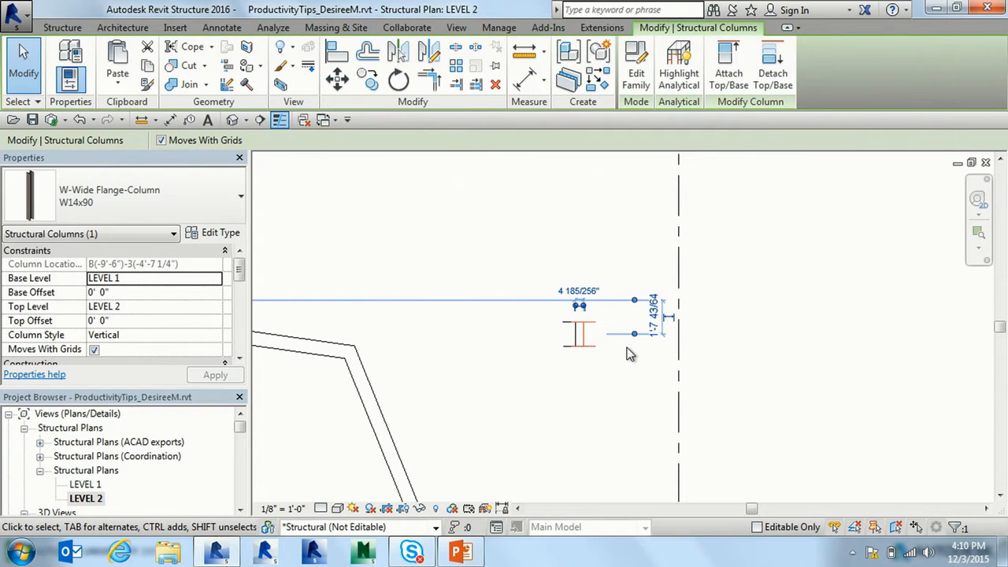
Move the copied column horizontally toward grid 3 by the mixed-unit formula =25.4mm*12+1'.
scroll(627, 358, up, 2)
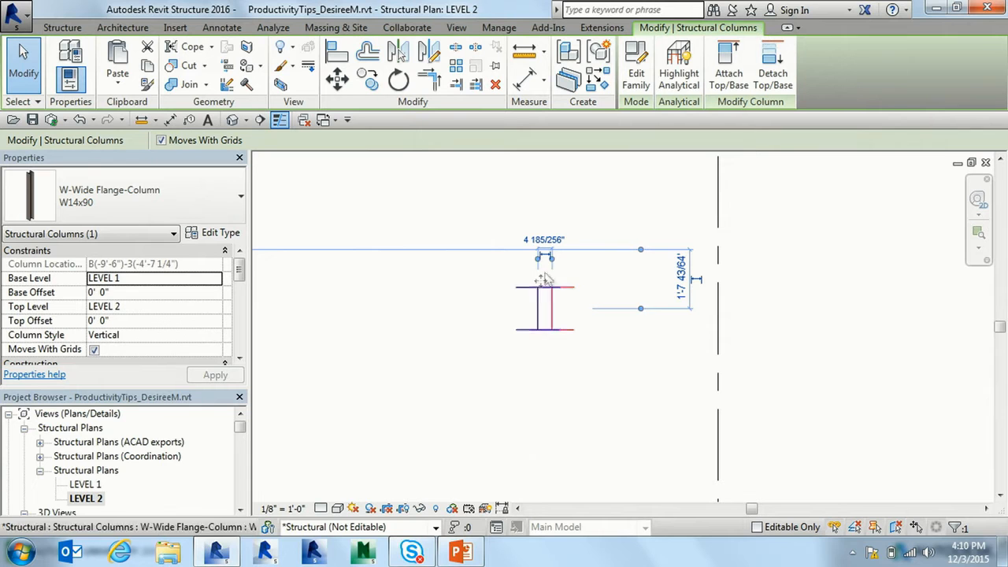
key(m)
key(v)
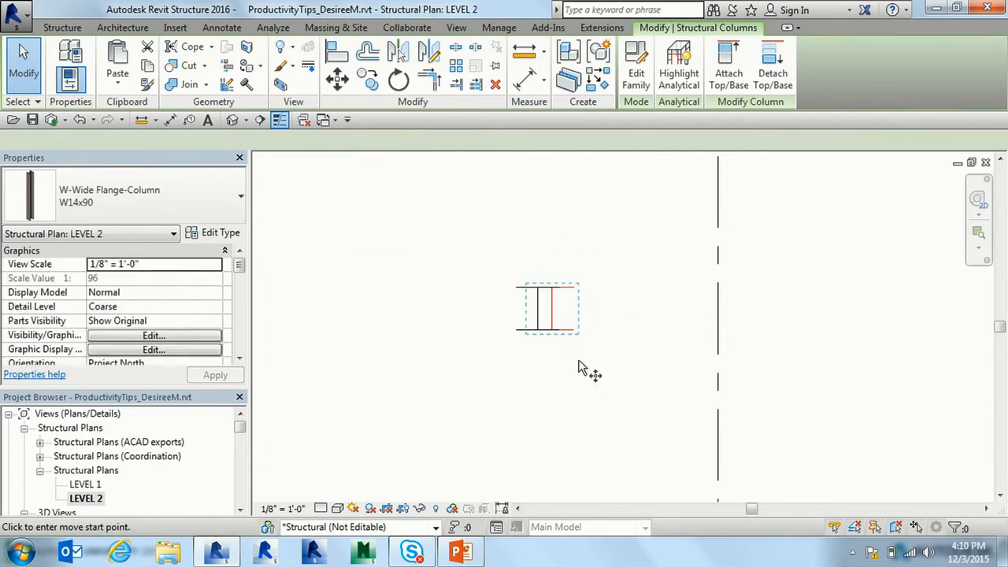
click(585, 365)
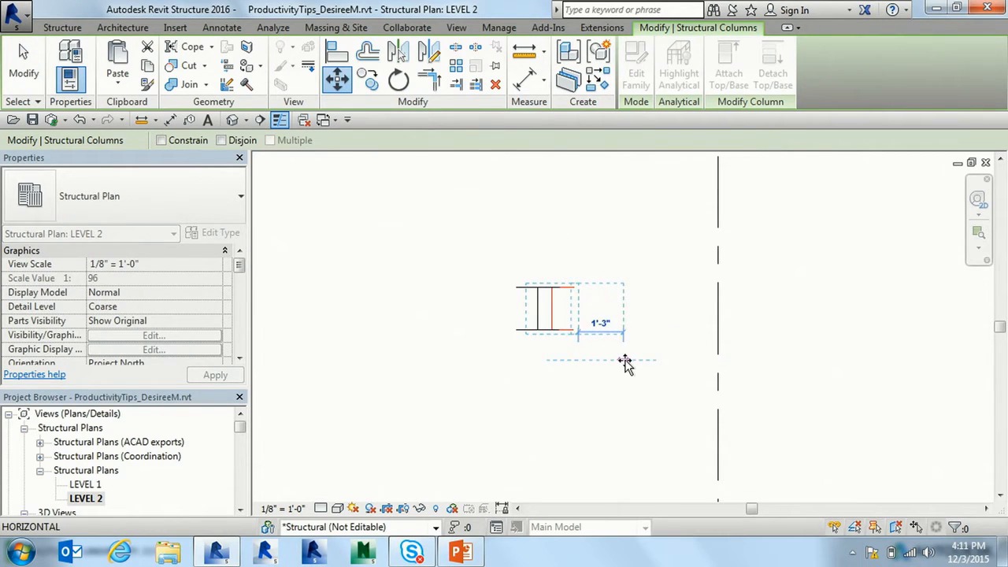
text(2)
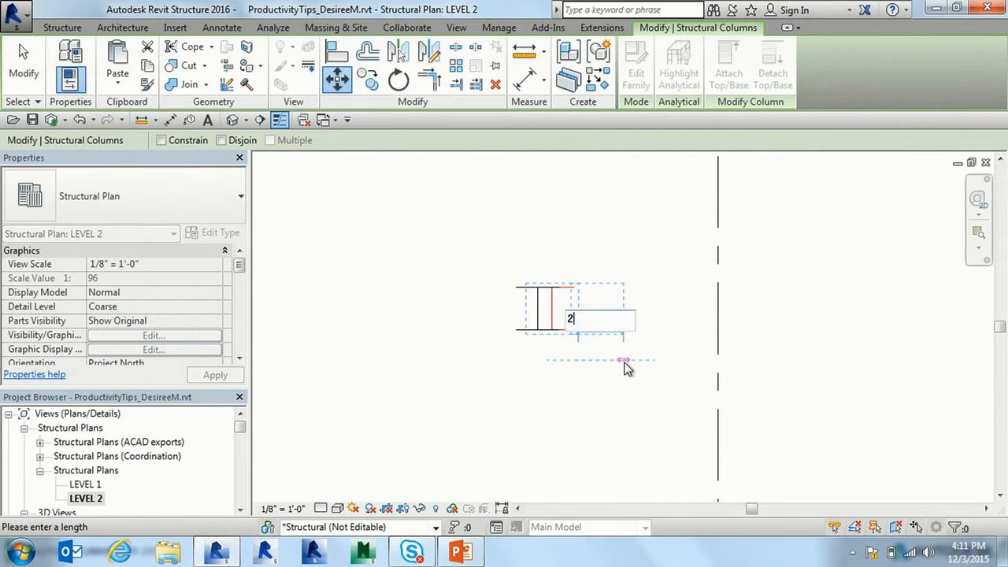
text(5.4mm)
text(*12+)
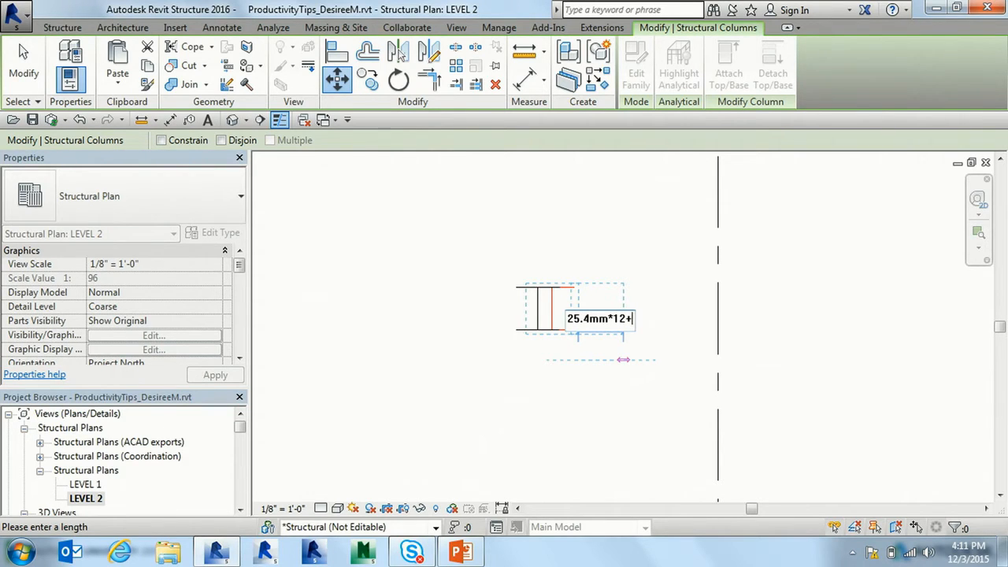
text(1')
key(Return)
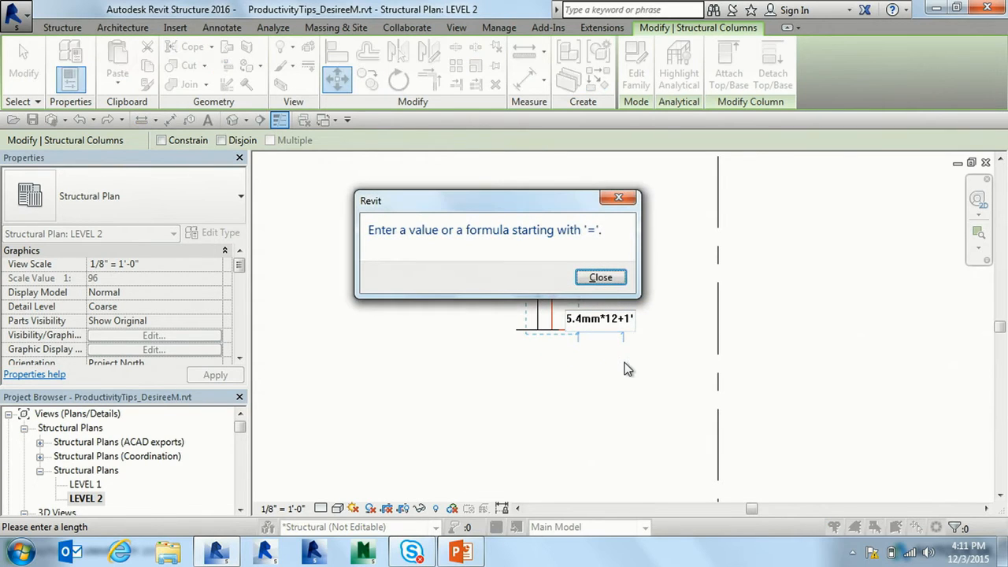
click(602, 277)
key(Home)
text(=)
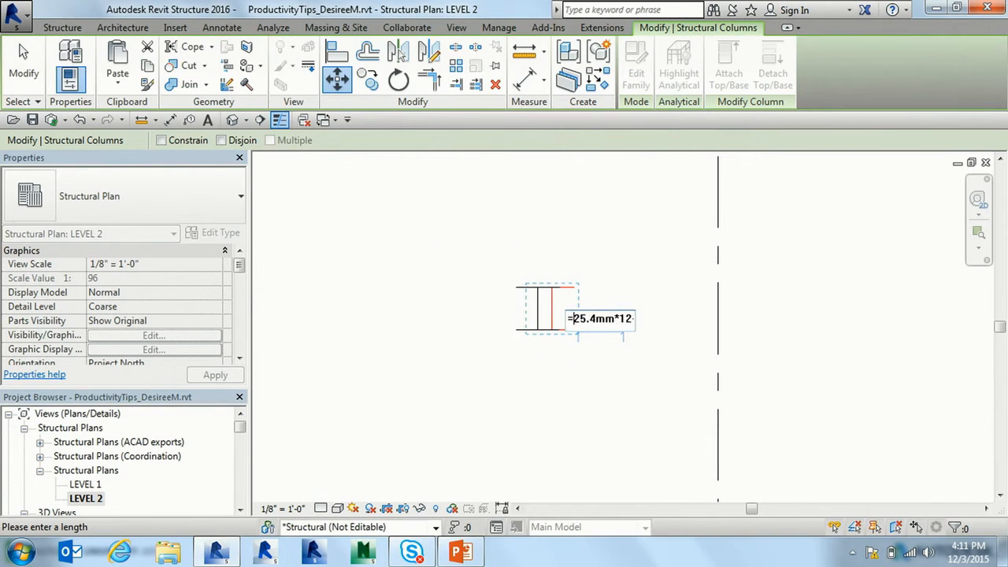
key(Return)
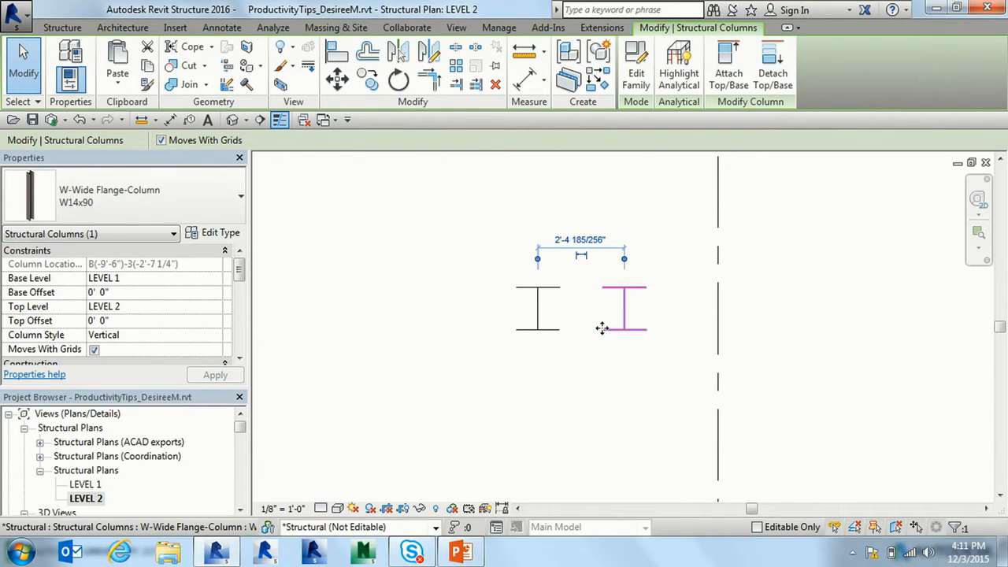
Switch to the PowerPoint presentation and advance to the eTransmit slide.
key(super+Tab)
key(super+Tab)
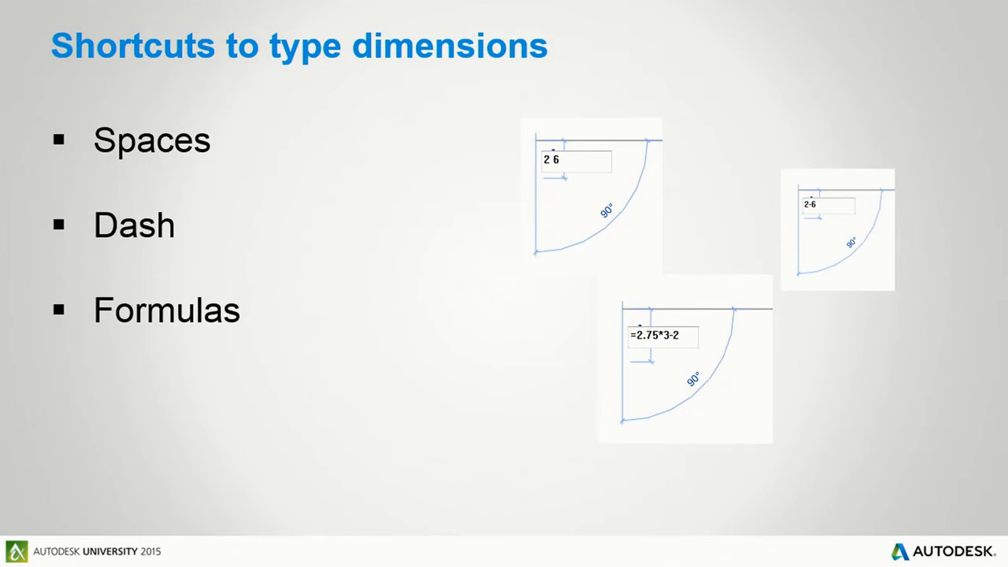
key(Right)
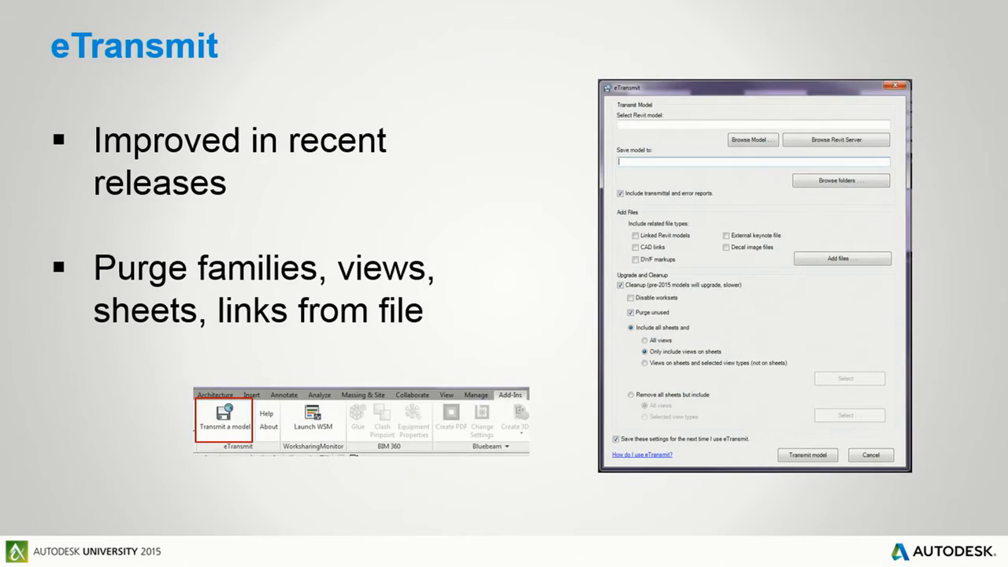
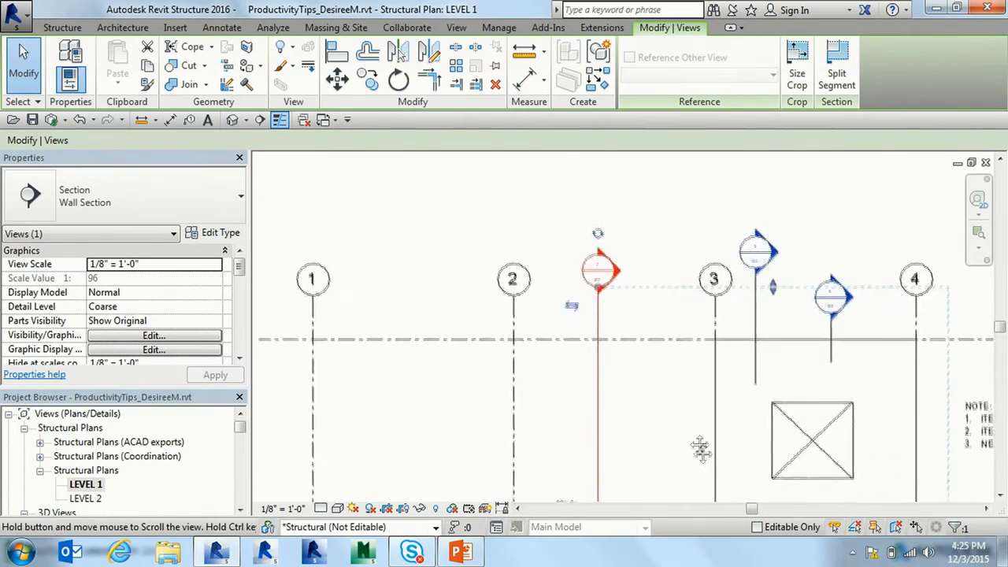
scroll(624, 297, down, 1)
scroll(622, 298, down, 1)
scroll(622, 298, down, 2)
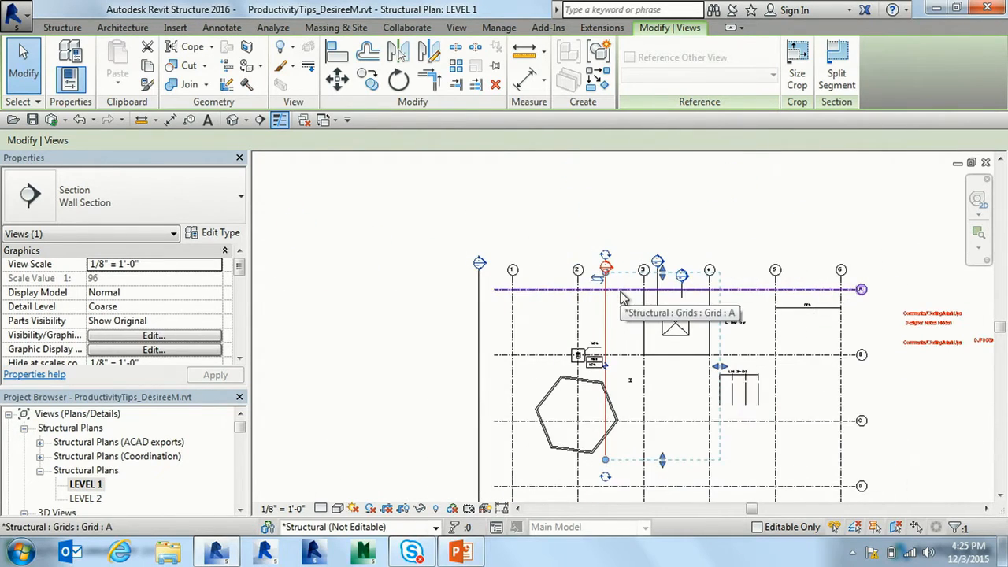
scroll(708, 364, up, 1)
middle_drag(708, 364, 590, 333)
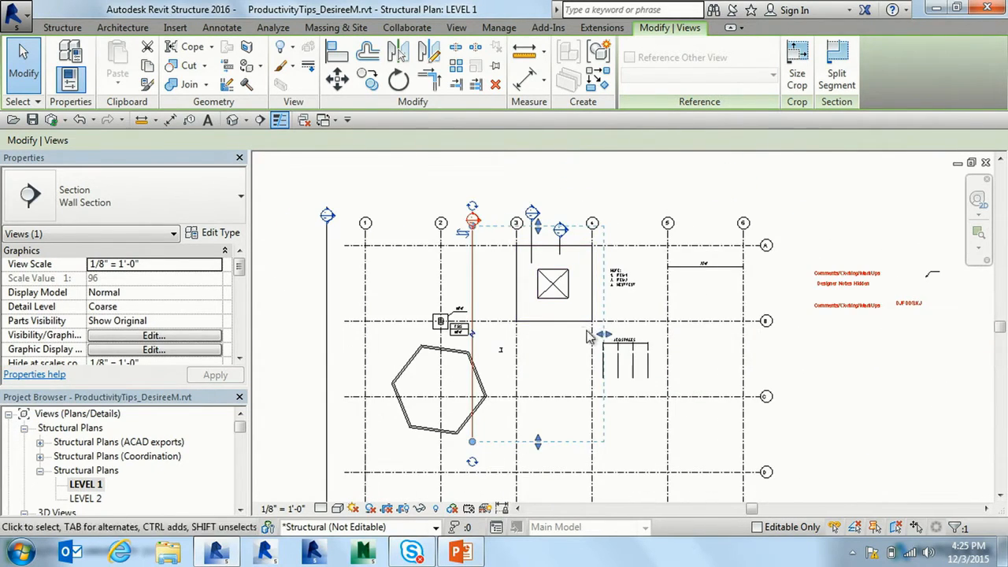
Extend the far clip boundary of the wall section between grids 2 and 3 beyond grid 6 to take in the red markup notes.
drag(603, 335, 983, 445)
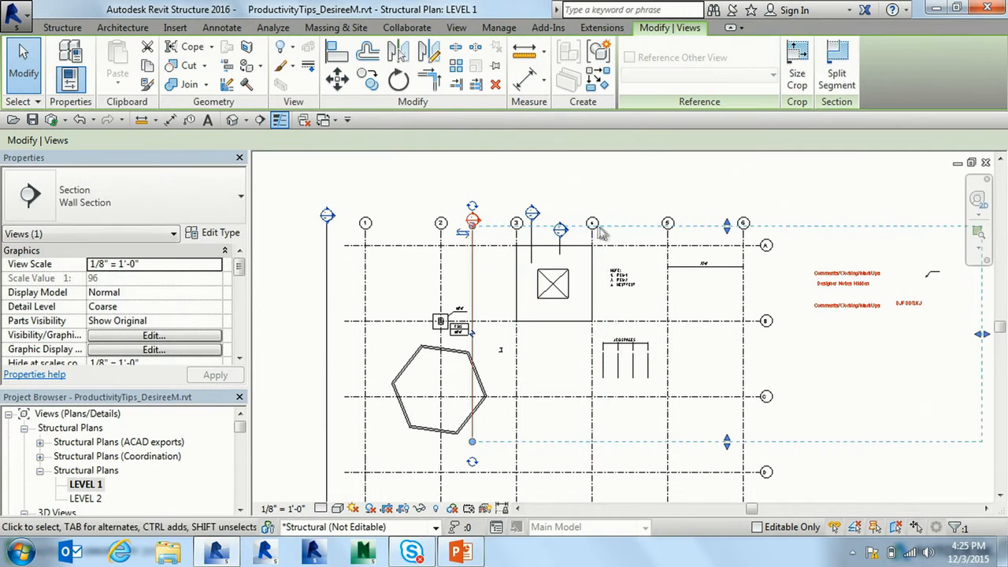
scroll(653, 299, down, 1)
middle_drag(812, 383, 678, 355)
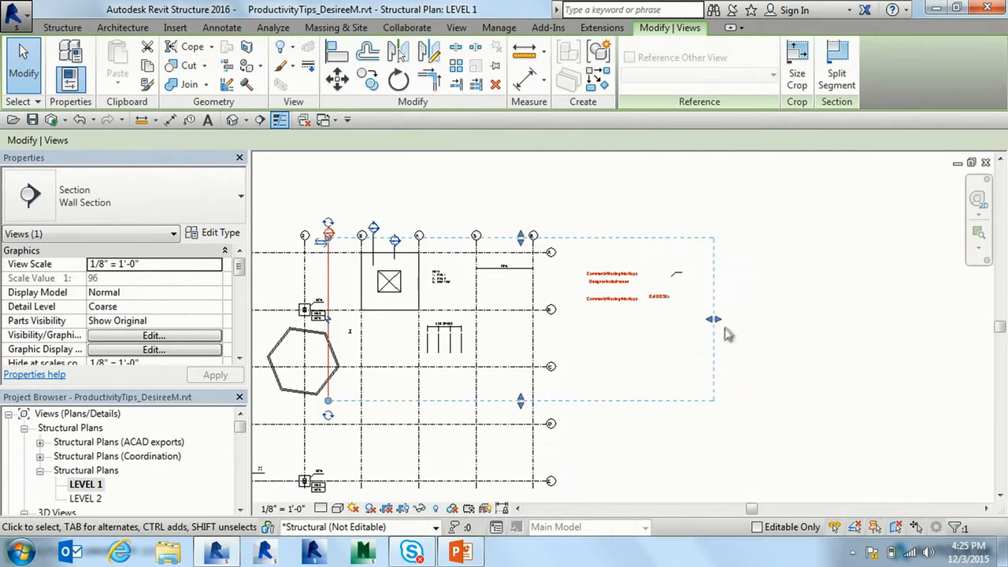
scroll(731, 333, up, 3)
mouse_move(676, 303)
mouse_down()
mouse_move(603, 292)
mouse_move(619, 314)
mouse_move(293, 255)
mouse_move(257, 269)
mouse_move(664, 434)
mouse_move(204, 265)
mouse_move(333, 360)
mouse_move(824, 464)
mouse_move(816, 458)
mouse_move(856, 457)
mouse_move(464, 259)
mouse_move(329, 263)
mouse_move(609, 388)
mouse_move(961, 378)
mouse_move(723, 327)
mouse_move(708, 338)
mouse_move(773, 359)
mouse_move(374, 214)
mouse_move(963, 430)
mouse_move(378, 278)
mouse_move(251, 312)
mouse_move(178, 291)
mouse_move(458, 353)
mouse_move(473, 161)
mouse_move(636, 268)
mouse_move(587, 327)
mouse_up()
scroll(587, 327, down, 4)
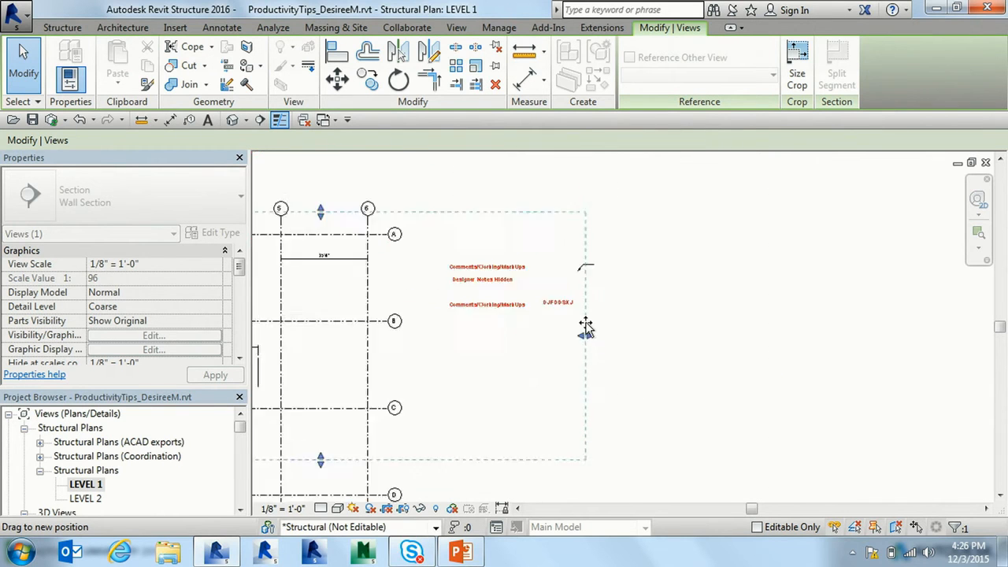
scroll(587, 327, down, 2)
middle_drag(590, 331, 914, 432)
drag(914, 432, 697, 419)
scroll(695, 419, up, 2)
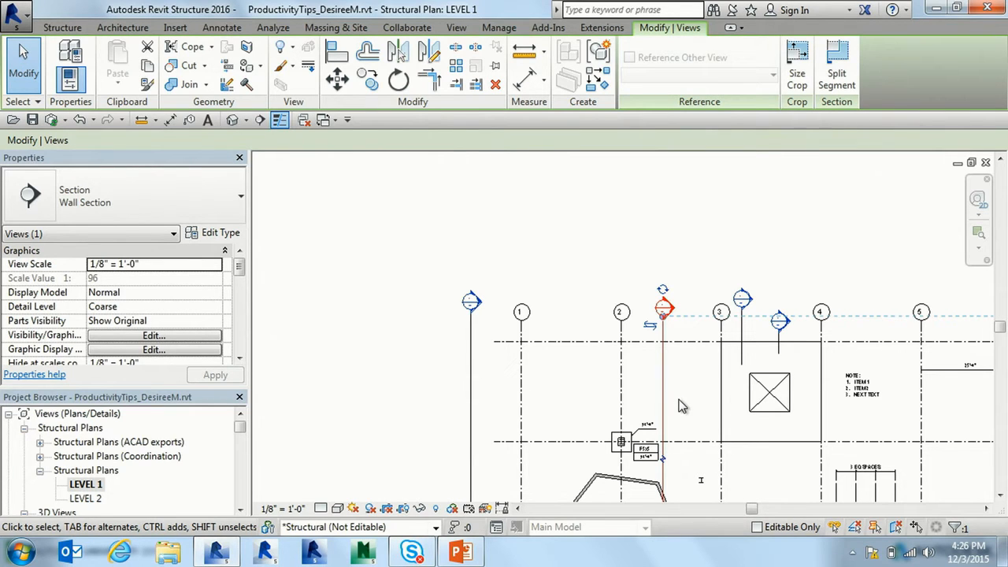
Open Section 2 and stretch the grid A end of the T.O. FTG level line beyond the crop region.
click(395, 421)
double_click(661, 307)
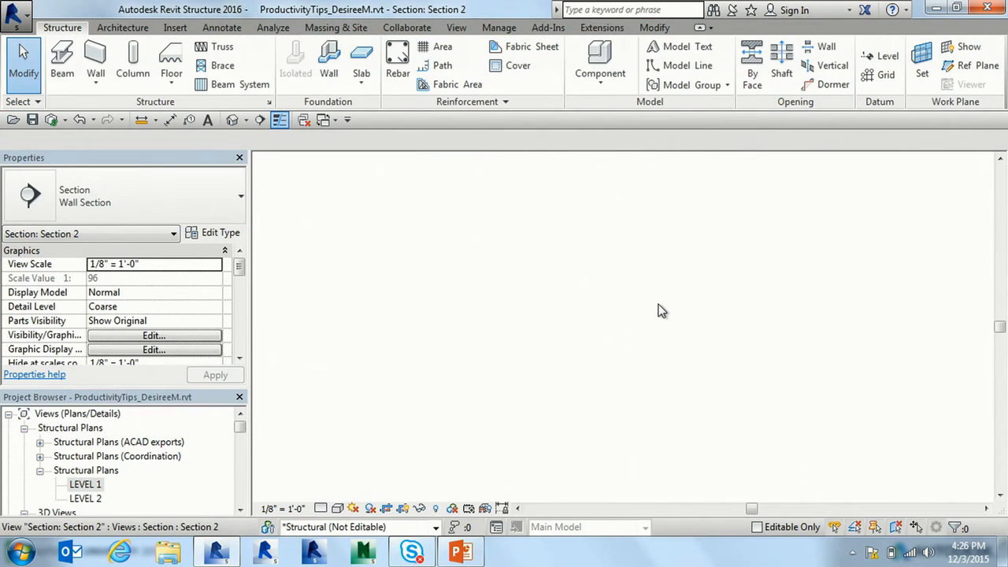
click(592, 324)
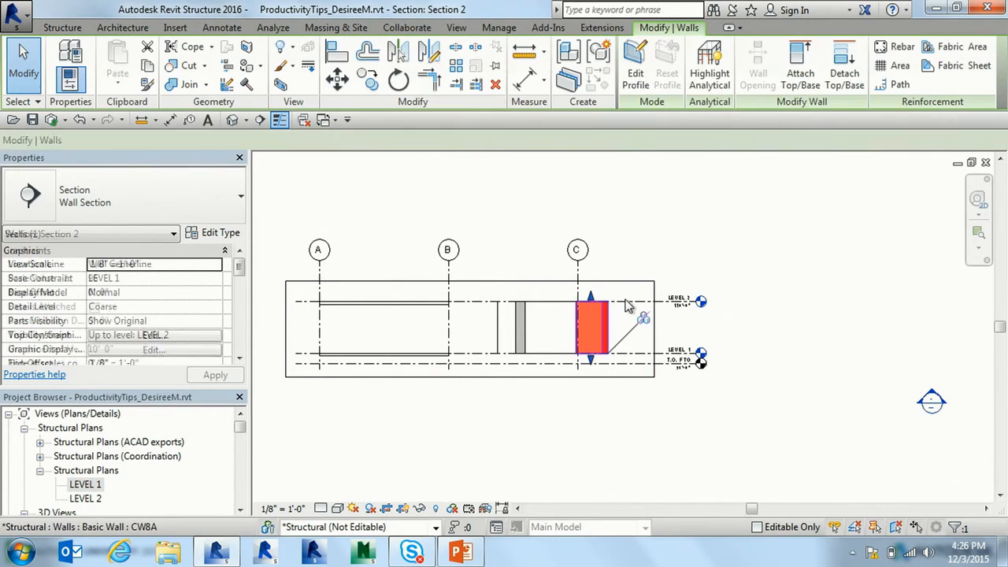
click(383, 363)
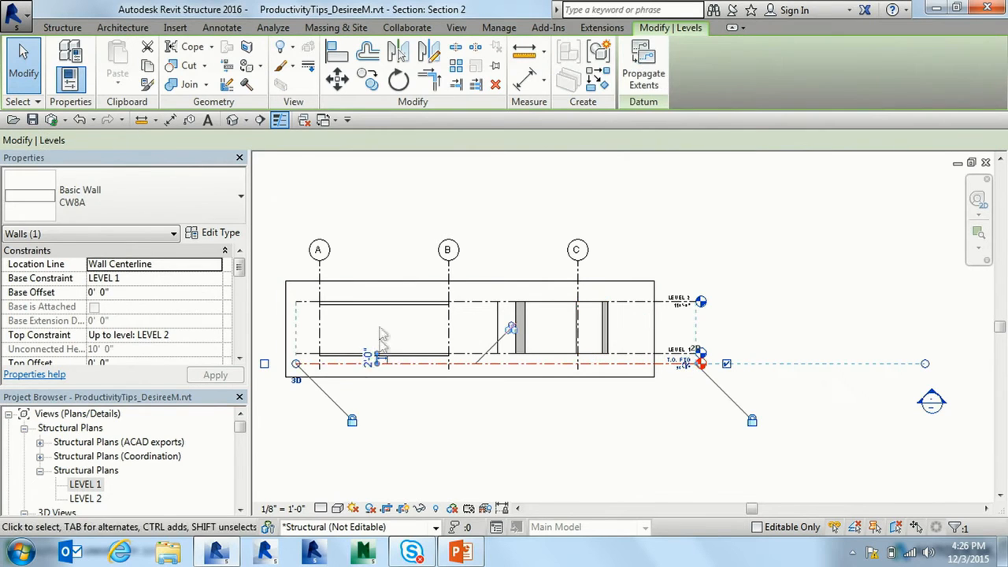
drag(297, 364, 271, 300)
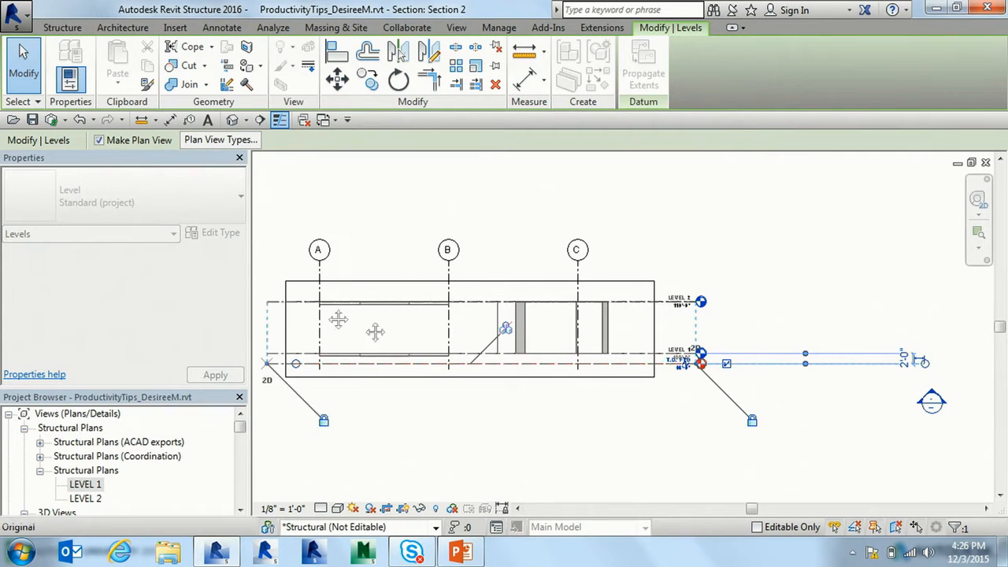
scroll(339, 319, up, 1)
middle_drag(339, 320, 434, 132)
drag(420, 210, 392, 212)
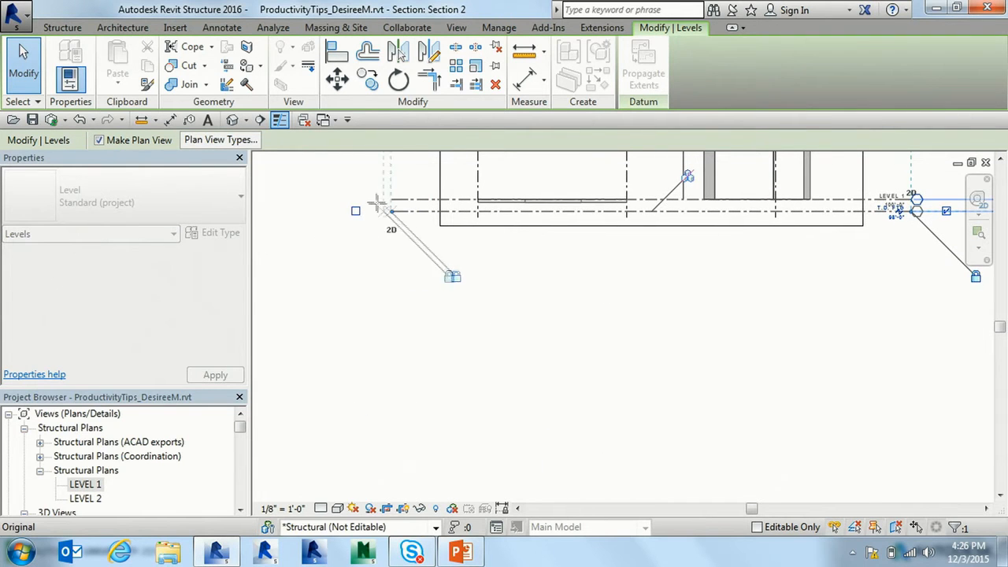
Return to the LEVEL 1 plan and set the wall section's Far Clip Offset to 0' 1", then clear the selection.
key(ctrl+Tab)
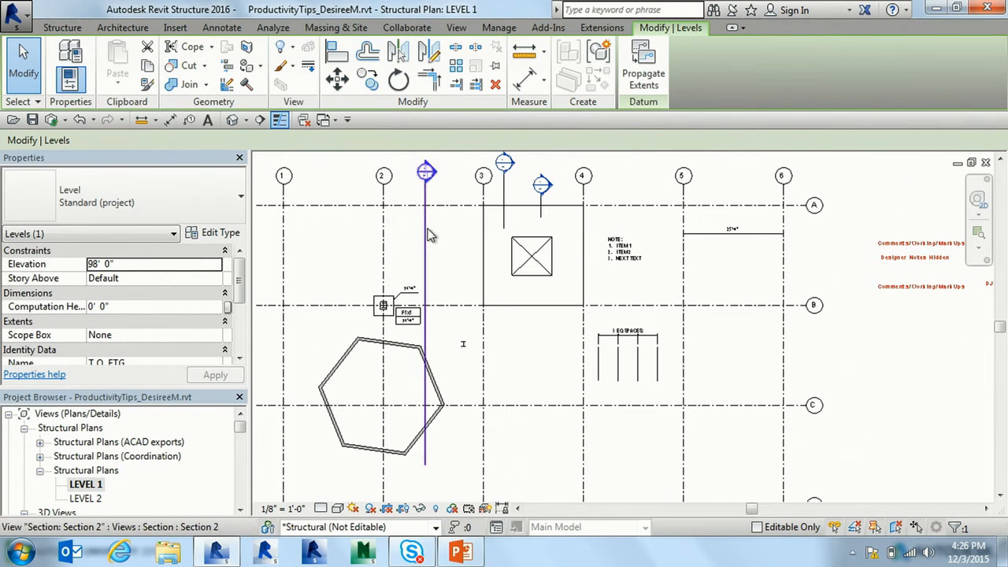
click(427, 231)
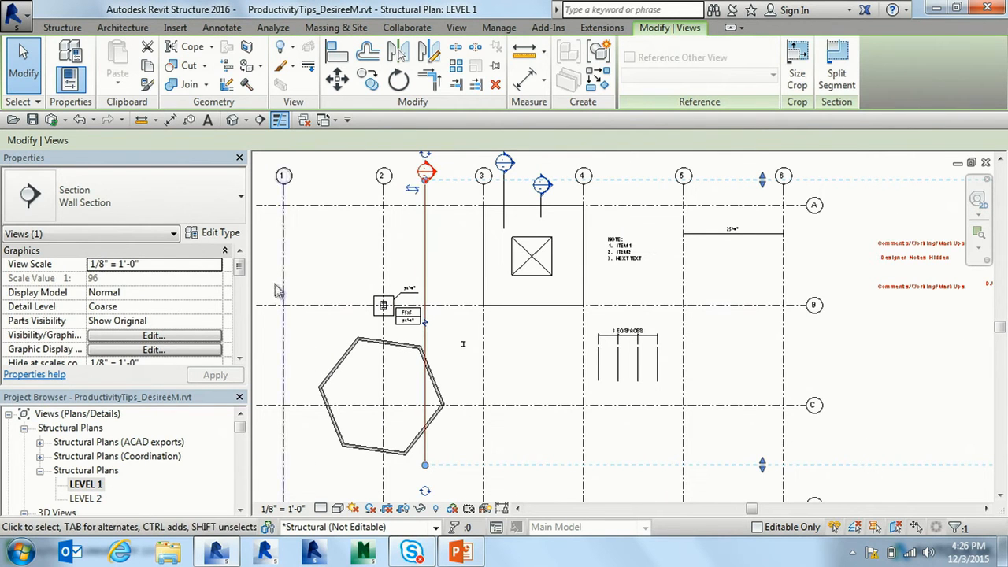
drag(236, 361, 240, 361)
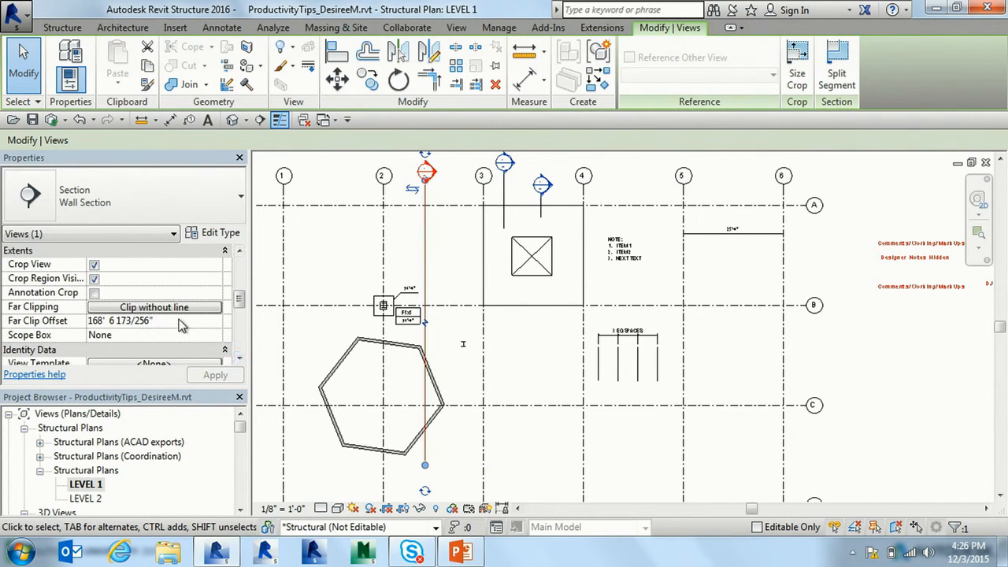
click(184, 327)
text(0 1)
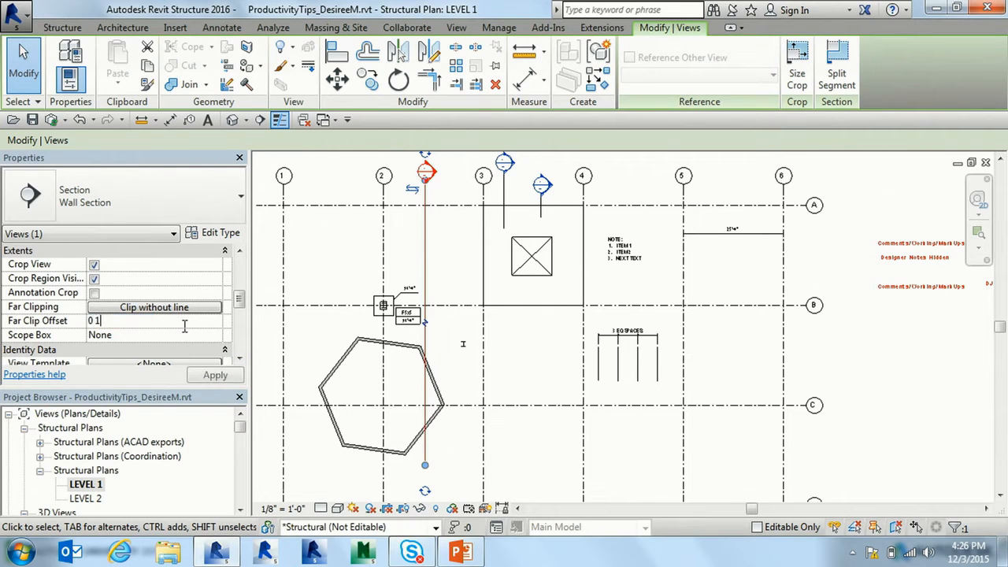
key(Return)
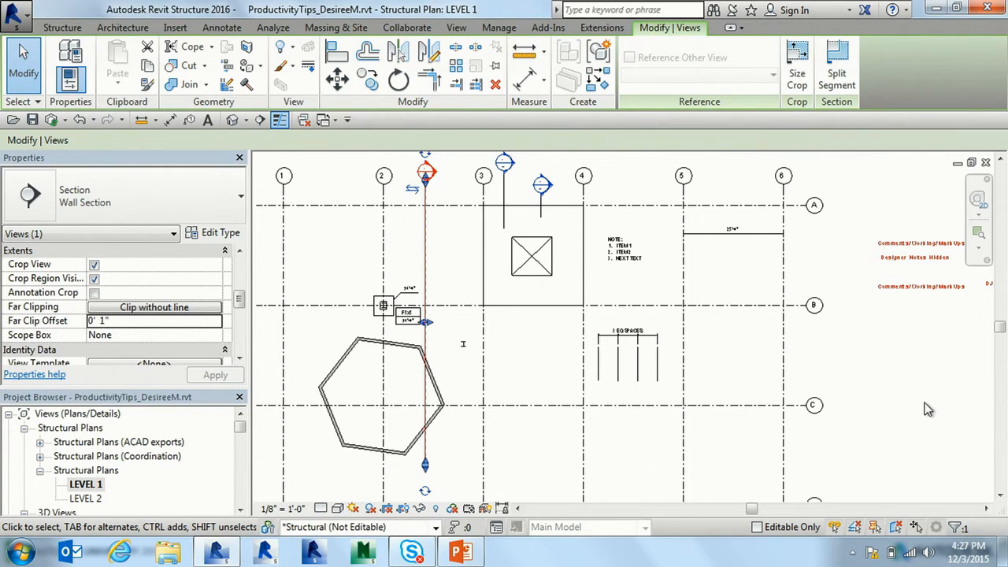
click(879, 386)
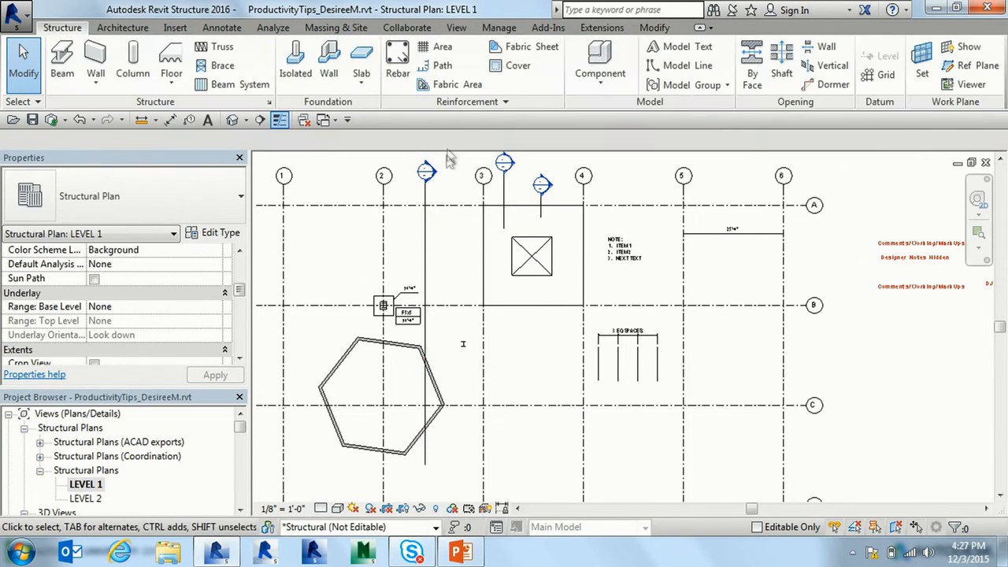
Look at the view templates available for the wall section between grids 2 and 3 without applying one.
click(425, 202)
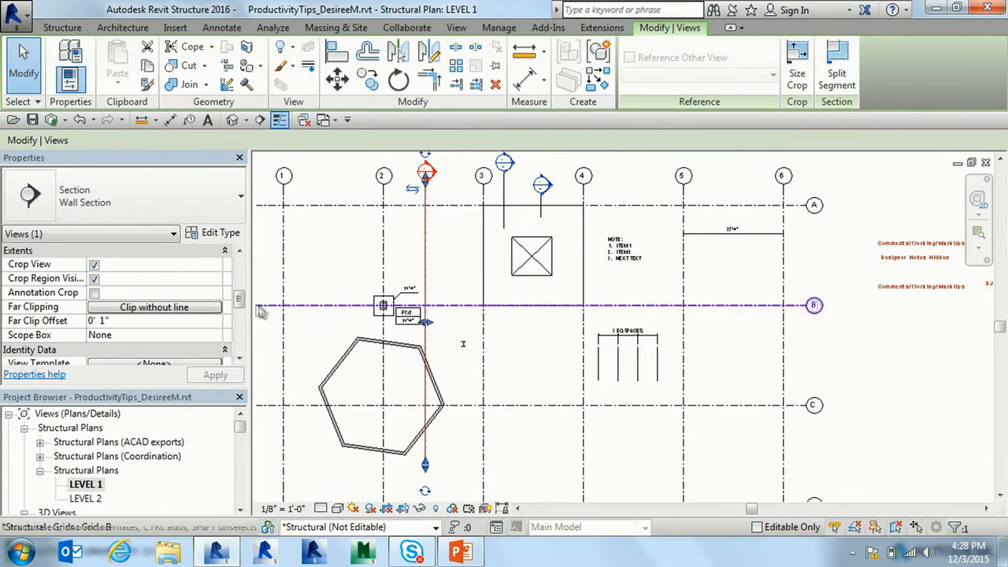
scroll(240, 303, down, 2)
click(154, 336)
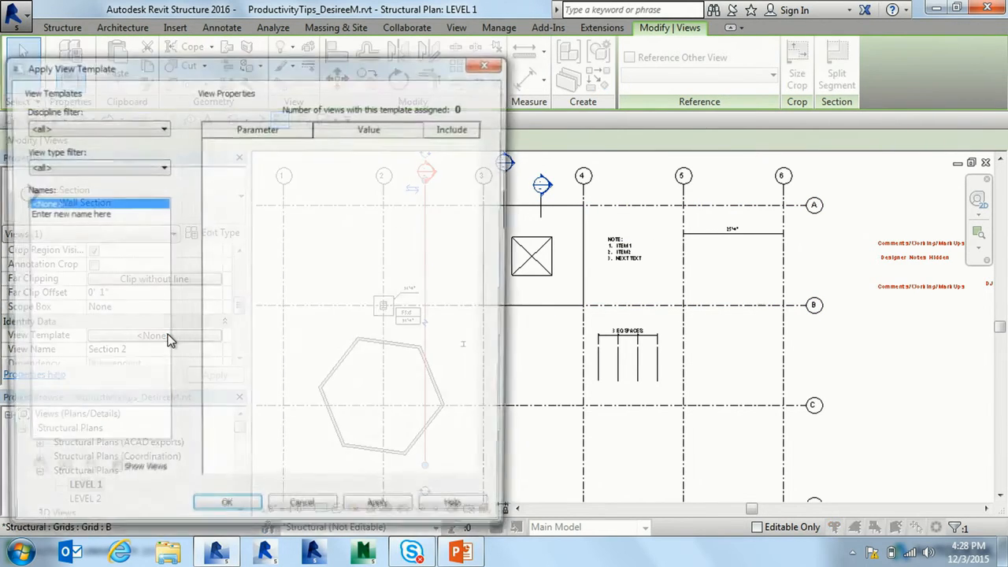
click(305, 513)
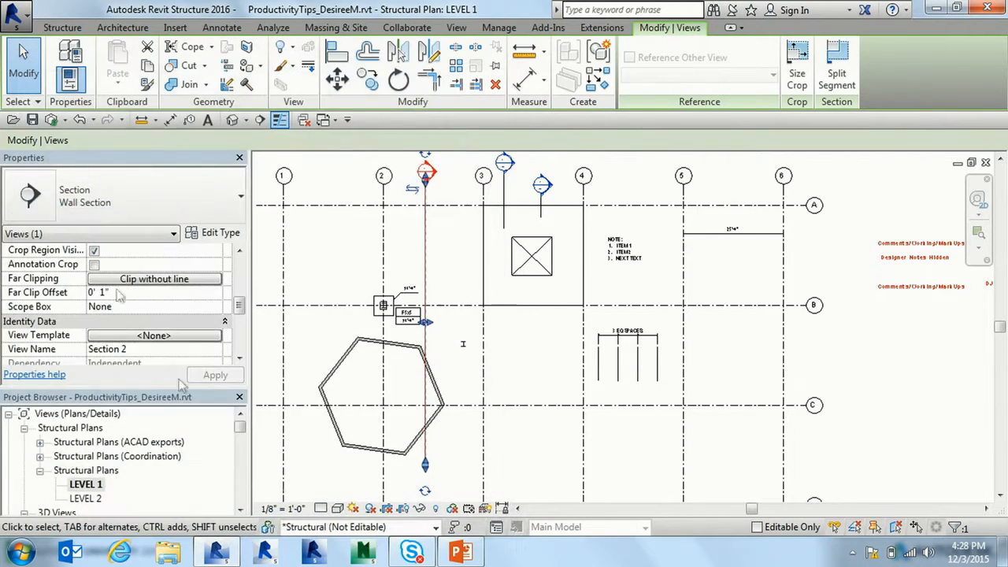
Create a view template from the LEVEL 1 plan named "Enter new name here2", keeping the existing template, and close the template settings.
click(456, 28)
click(100, 80)
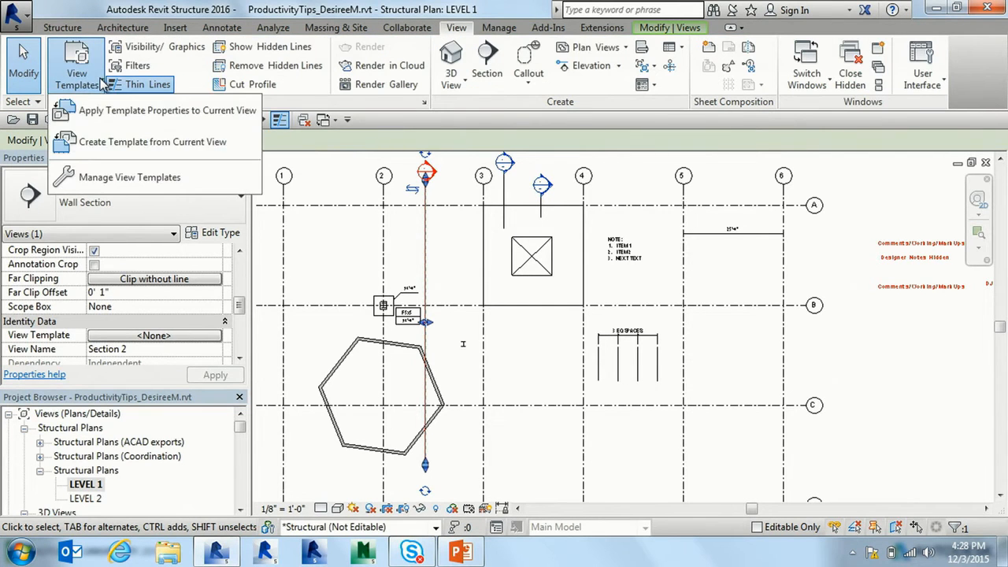
click(119, 140)
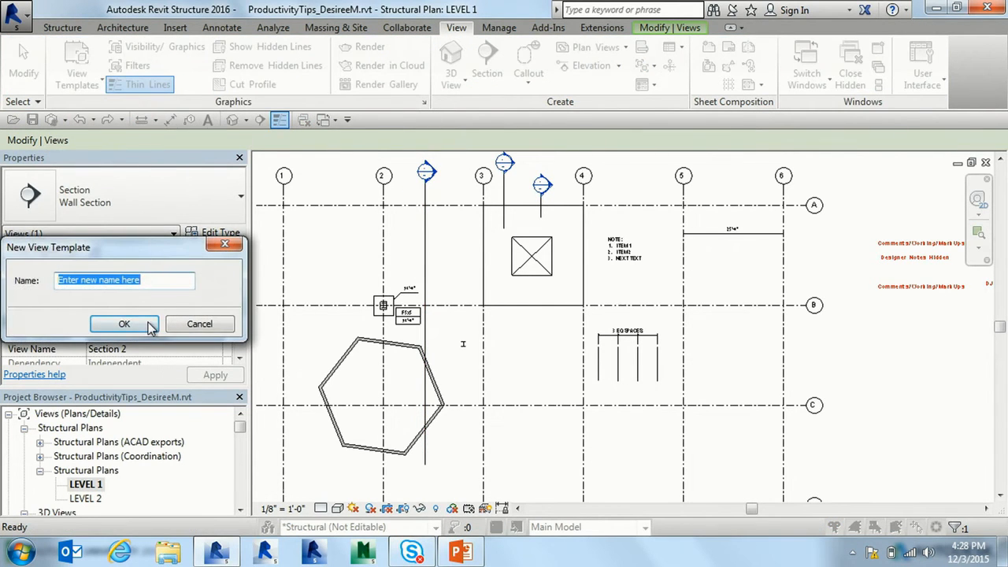
click(150, 326)
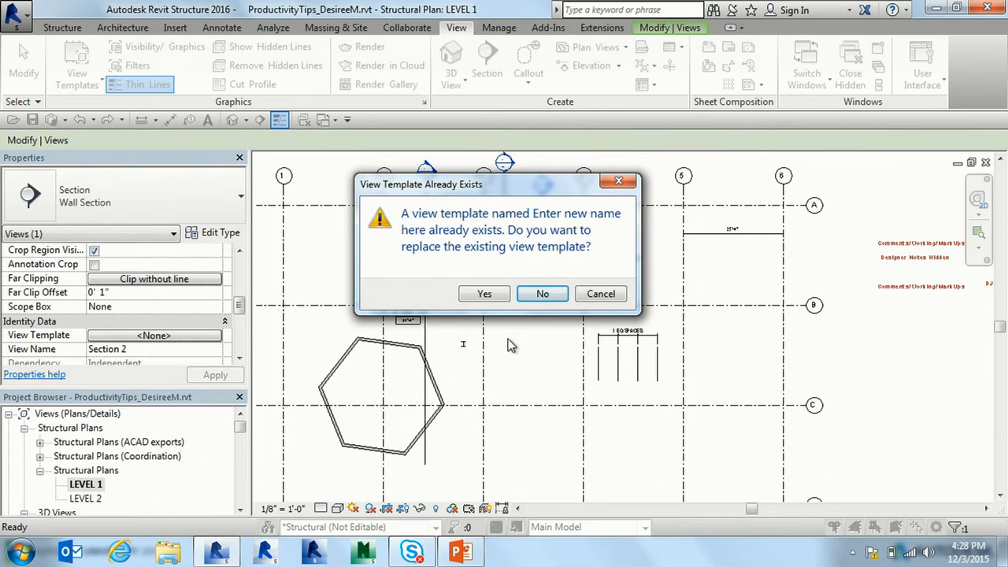
click(542, 294)
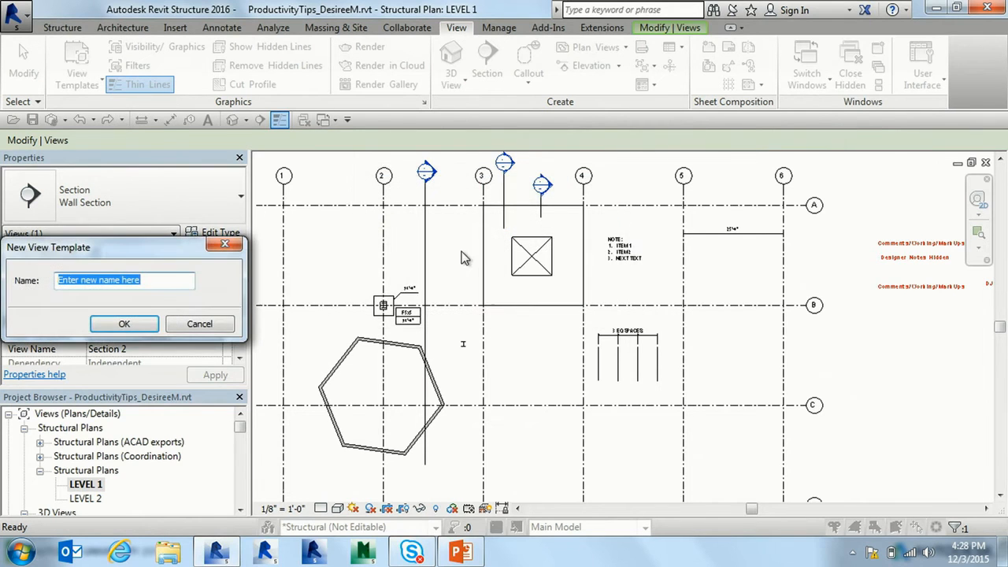
key(End)
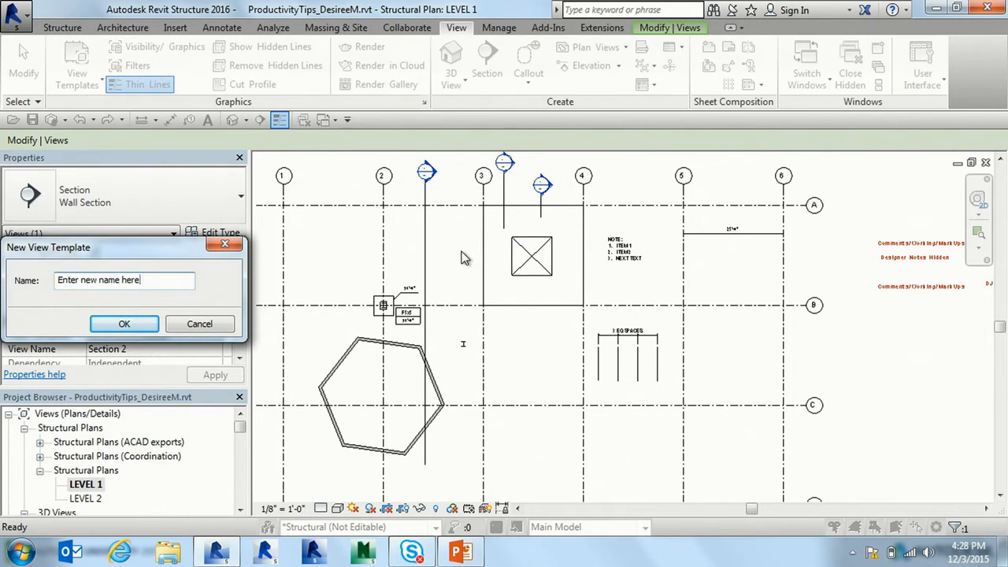
text(2)
click(125, 325)
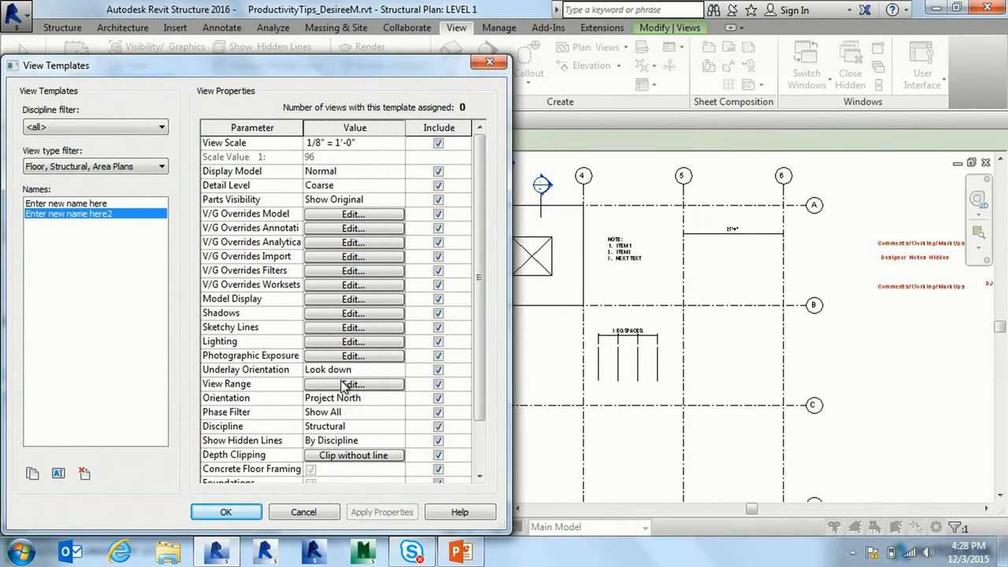
click(107, 167)
click(331, 514)
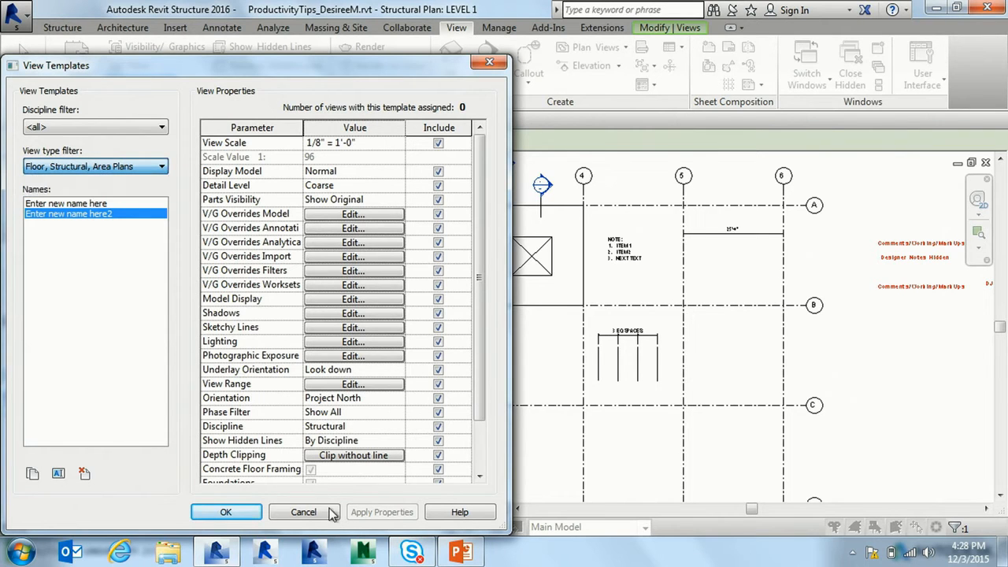
click(334, 513)
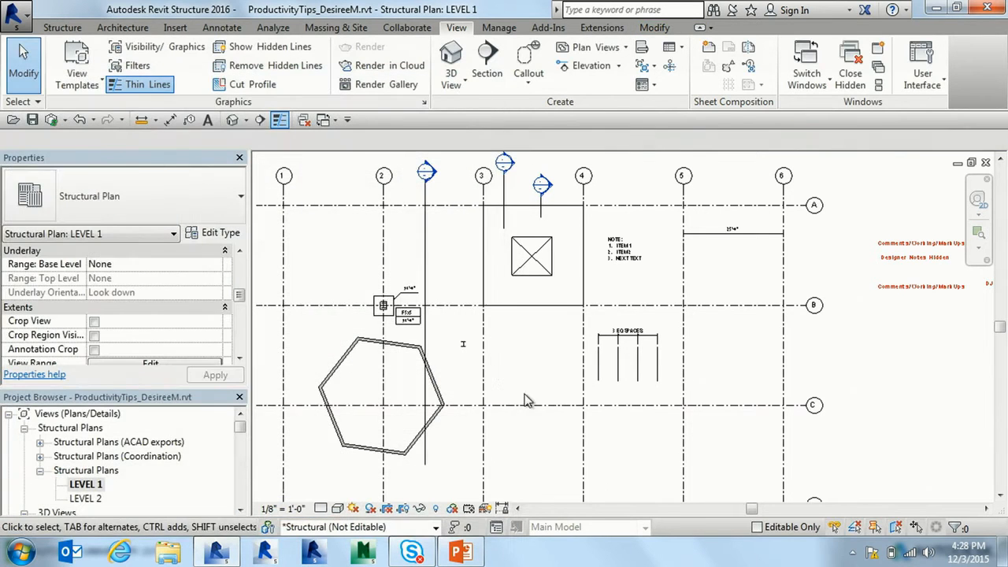
Open Section 2, create a view template from it named "Enter new name here3", and review the template's view properties.
double_click(426, 172)
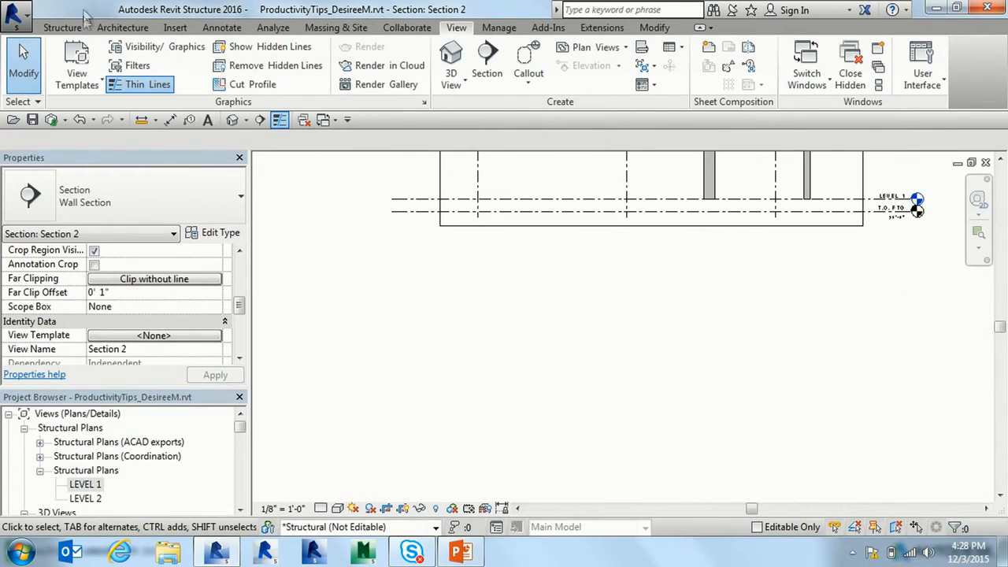
click(77, 73)
click(116, 142)
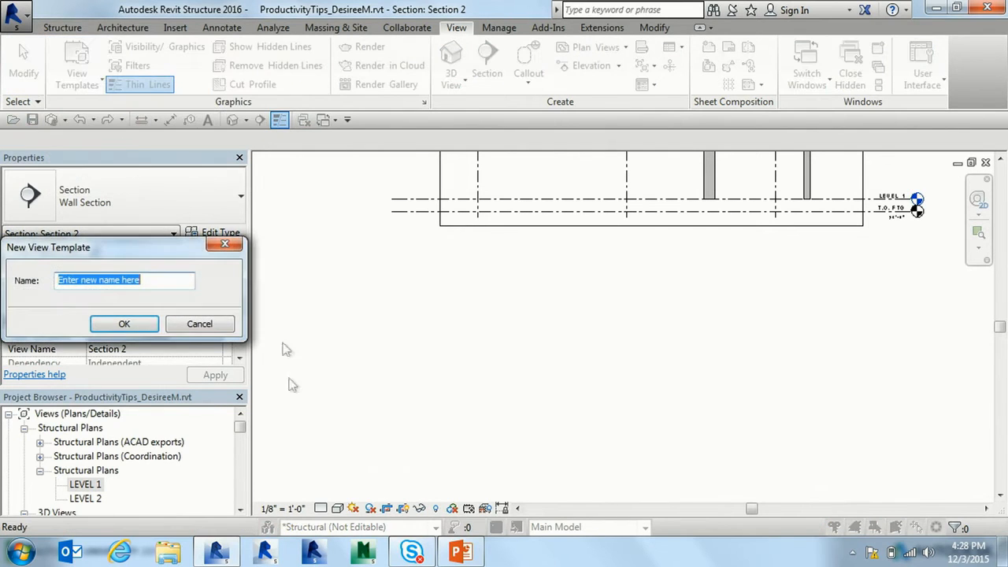
click(133, 321)
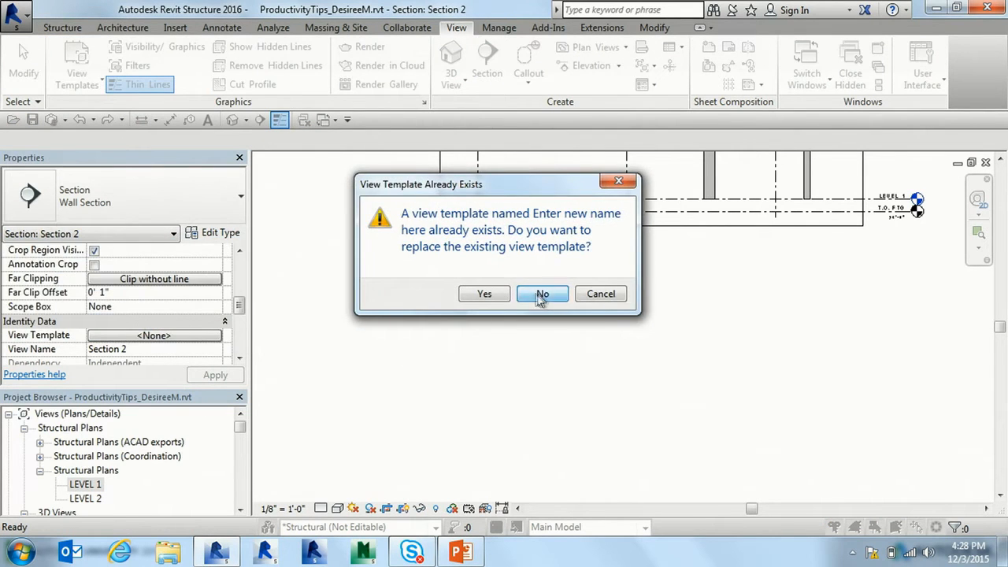
click(542, 294)
click(180, 282)
text(2)
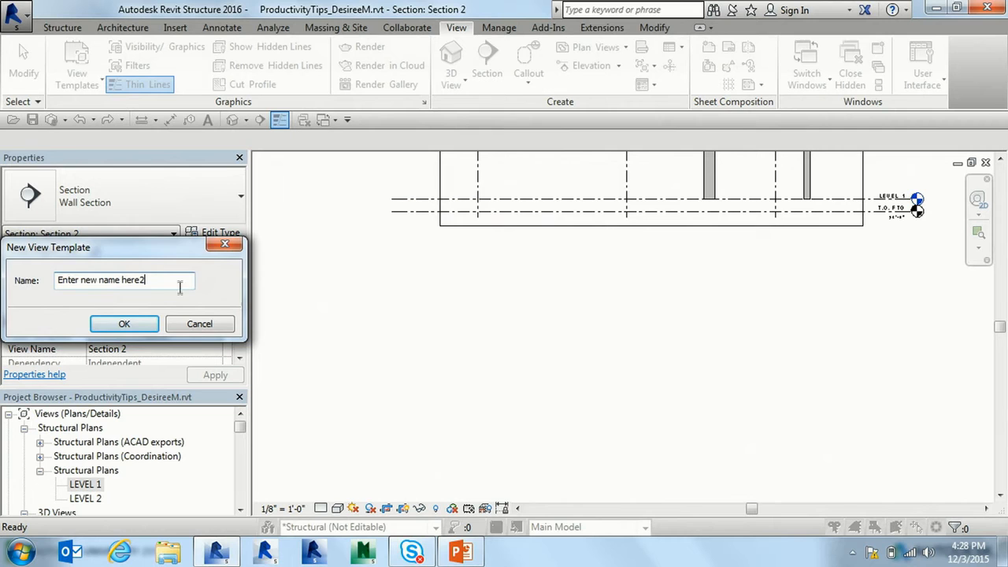
click(140, 327)
click(543, 294)
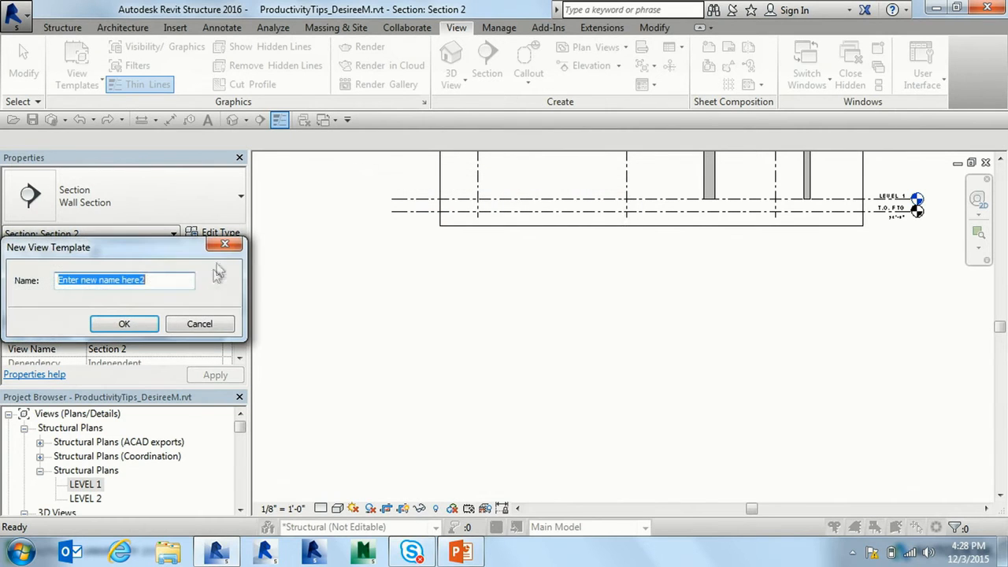
click(177, 279)
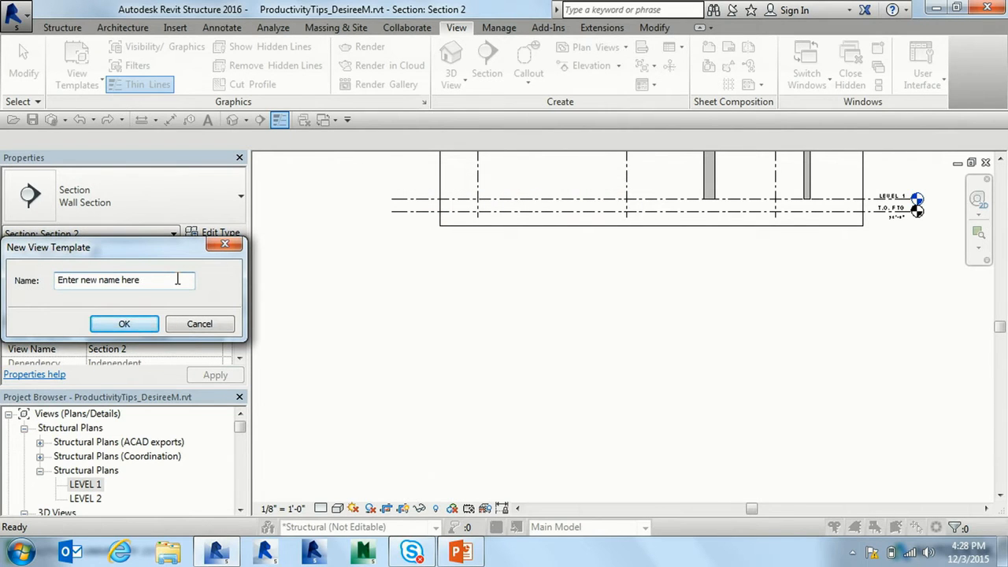
text(3)
click(123, 324)
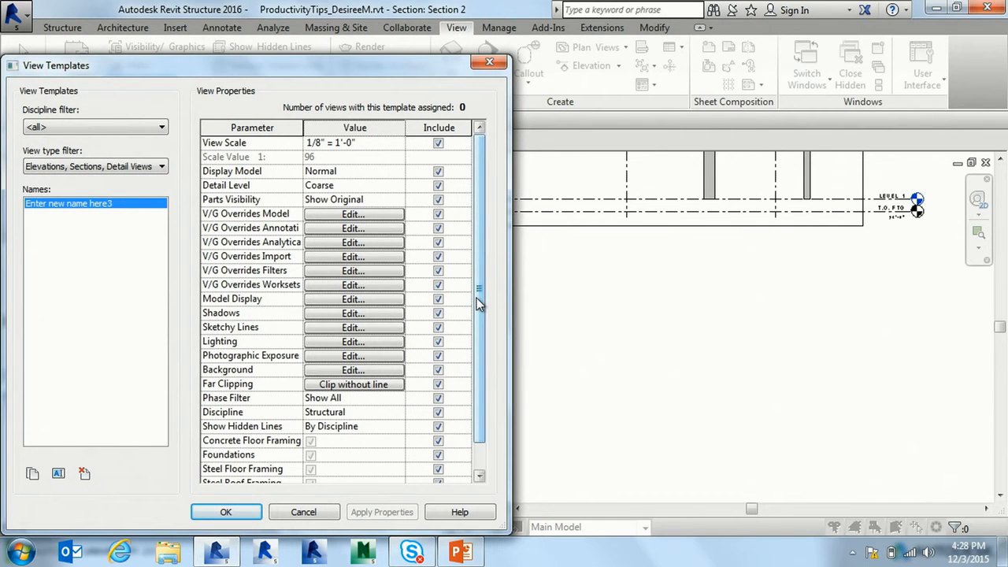
drag(479, 301, 487, 313)
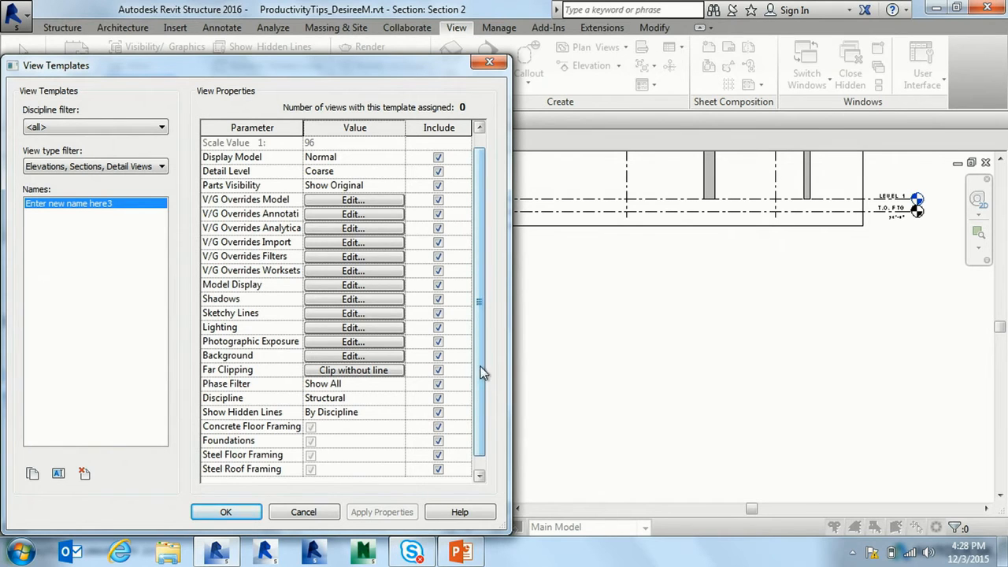
drag(479, 365, 463, 316)
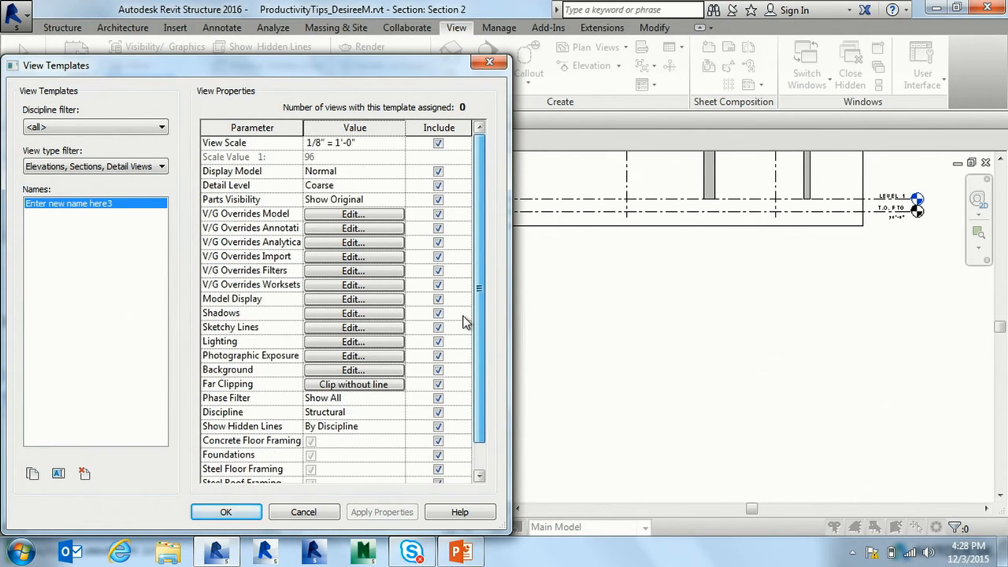
Cancel the view template settings and return from Section 2 to the LEVEL 1 plan.
click(319, 512)
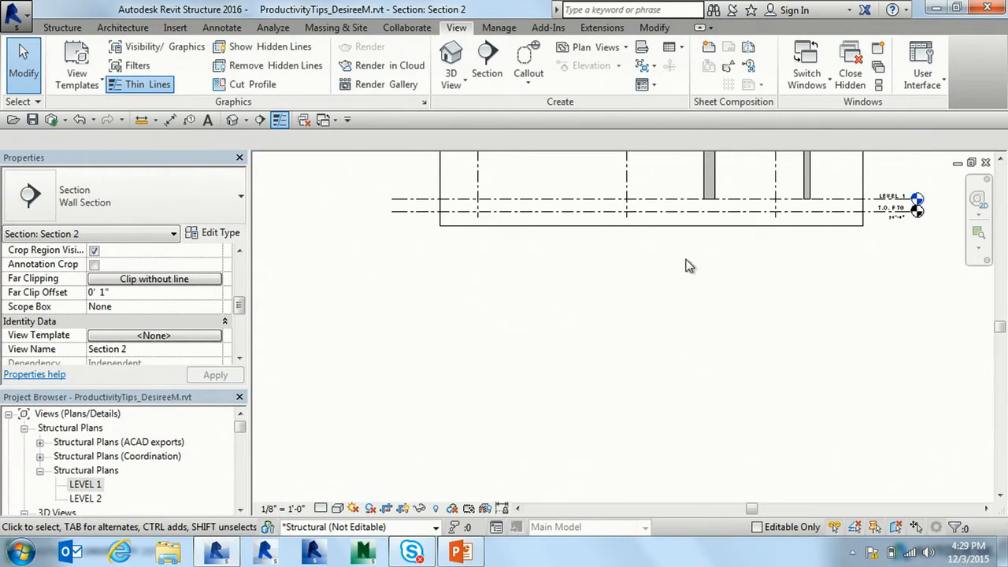
middle_drag(691, 269, 674, 438)
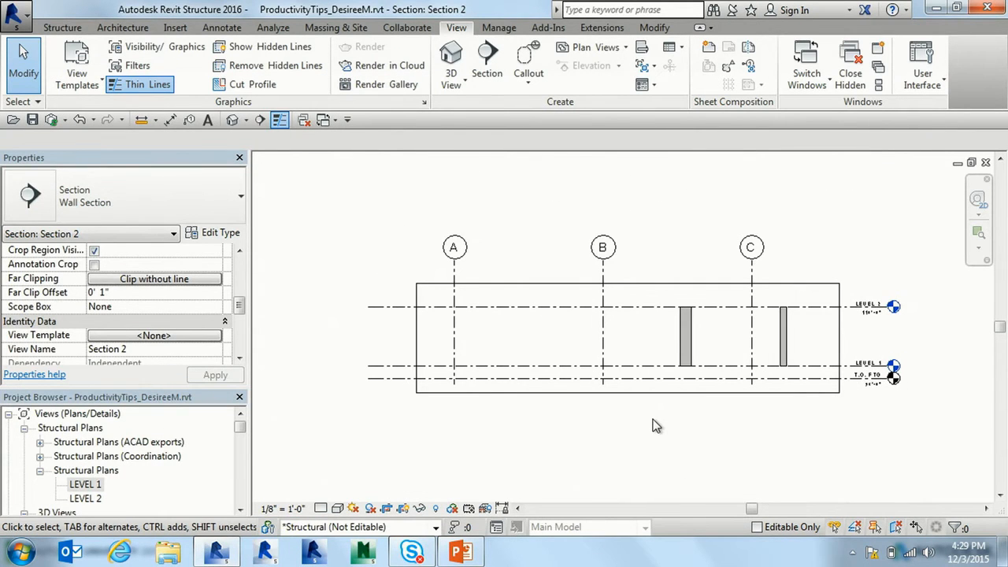
key(ctrl+Tab)
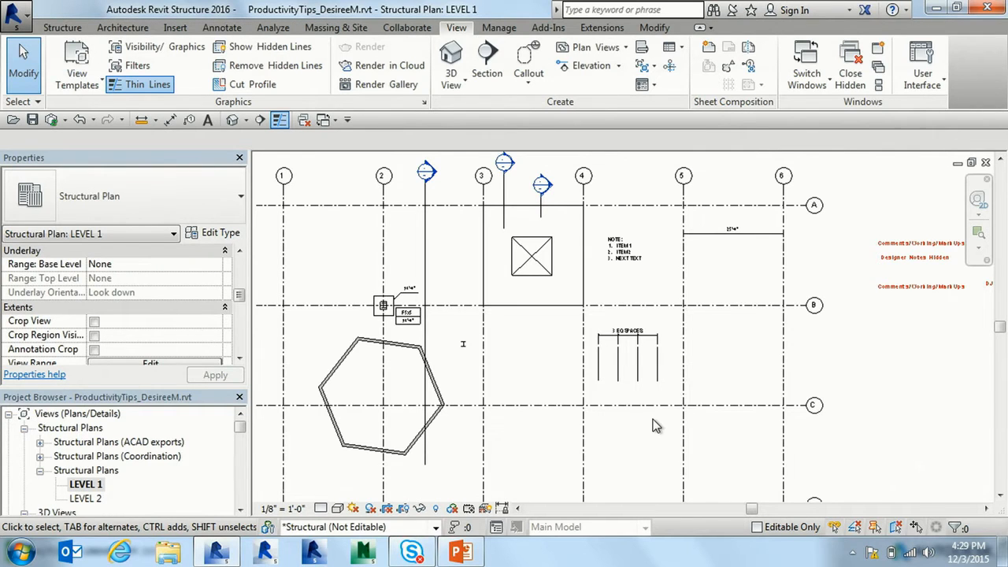
Review the type properties of the wall section between grids 2 and 3 without changing them, and clear the selection.
click(430, 200)
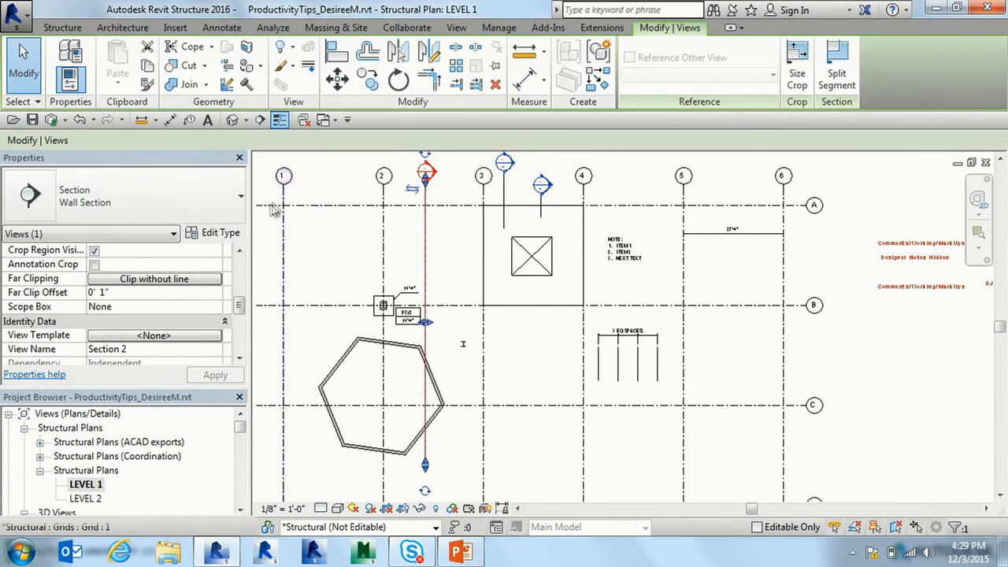
click(221, 234)
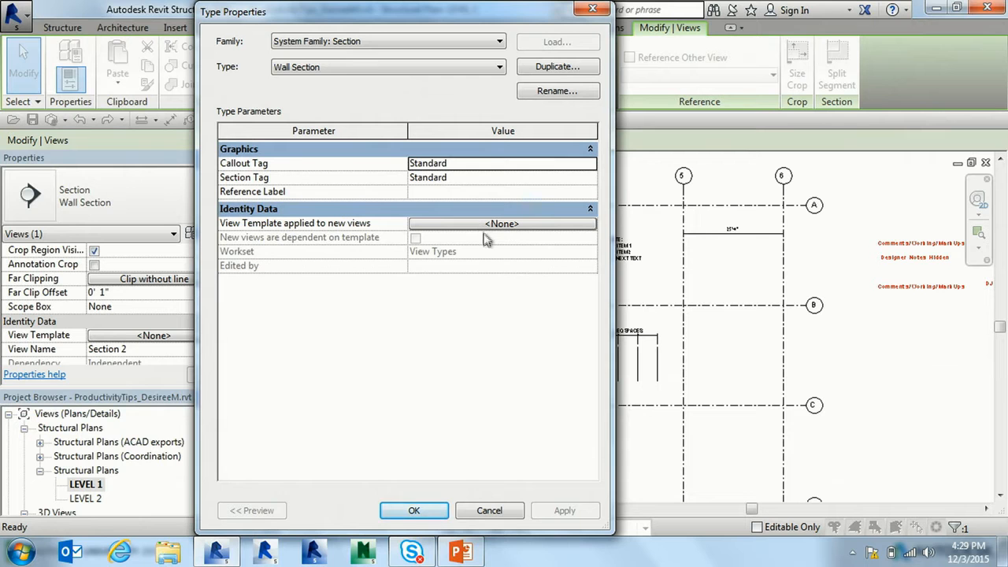
click(490, 510)
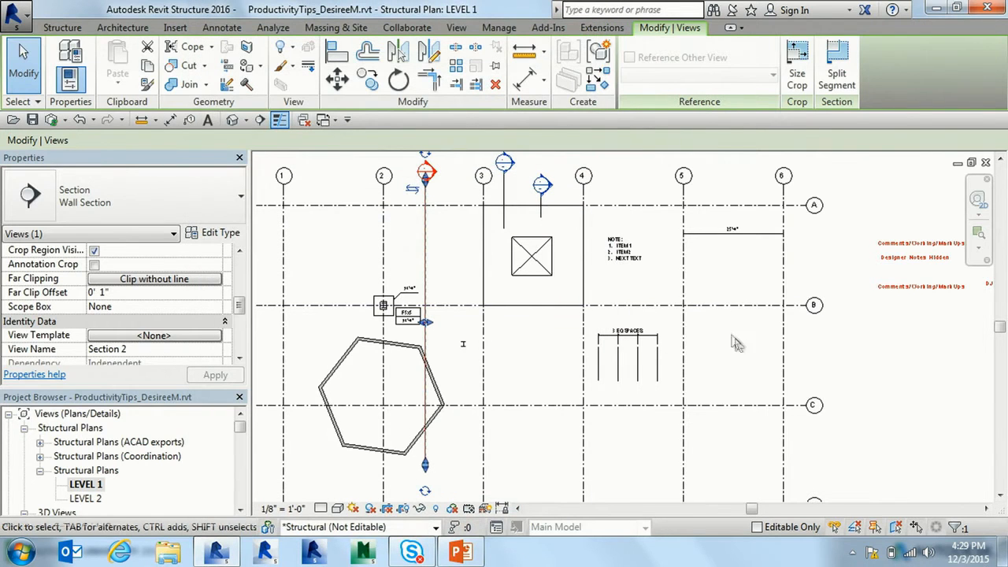
click(848, 384)
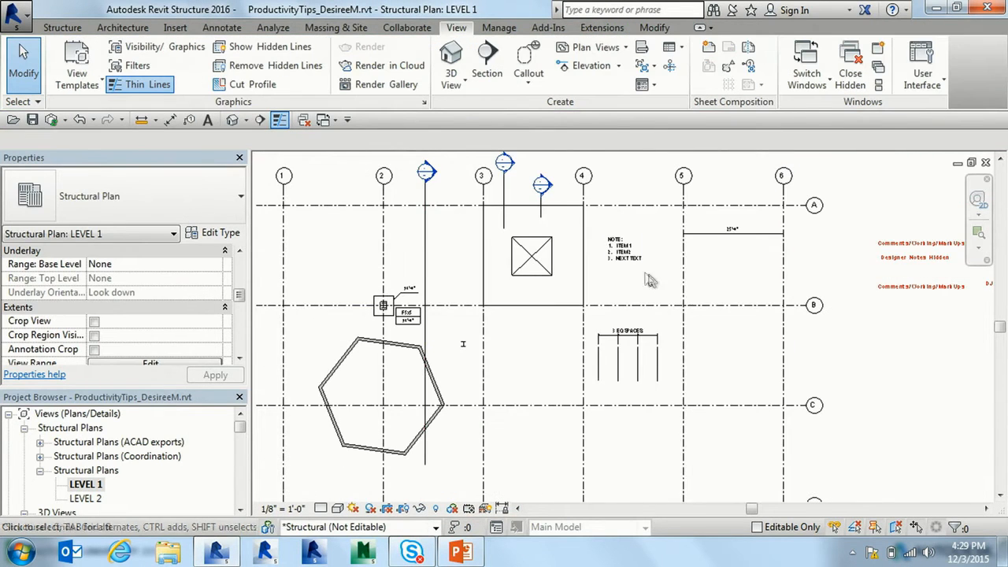
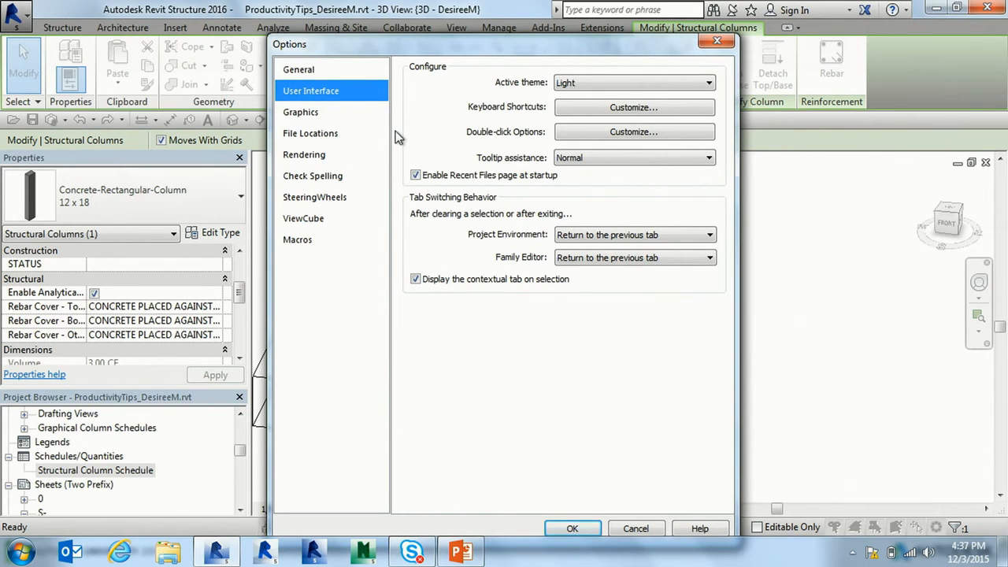
Review the Graphics and File Locations options, and close the options without making changes.
click(332, 117)
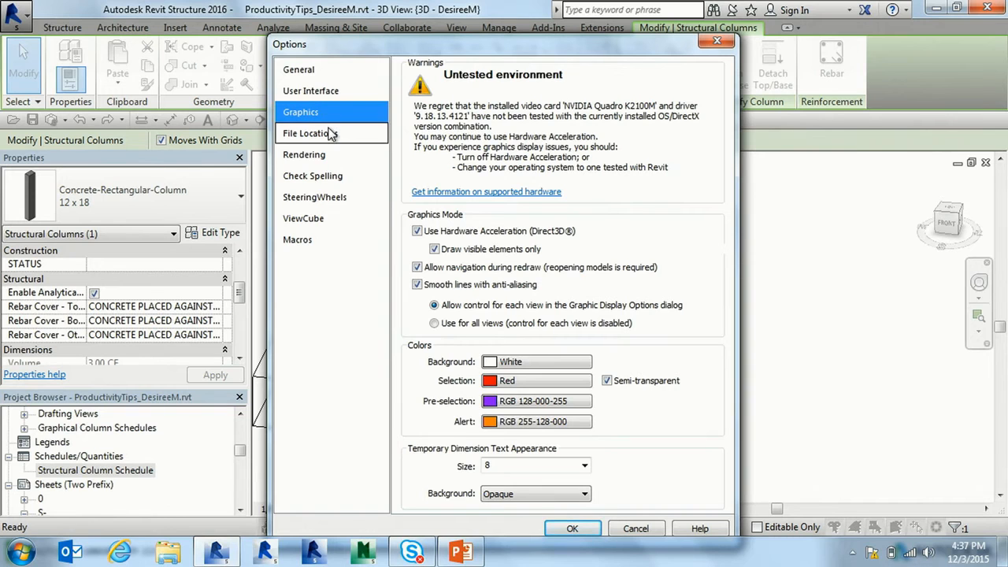
click(332, 135)
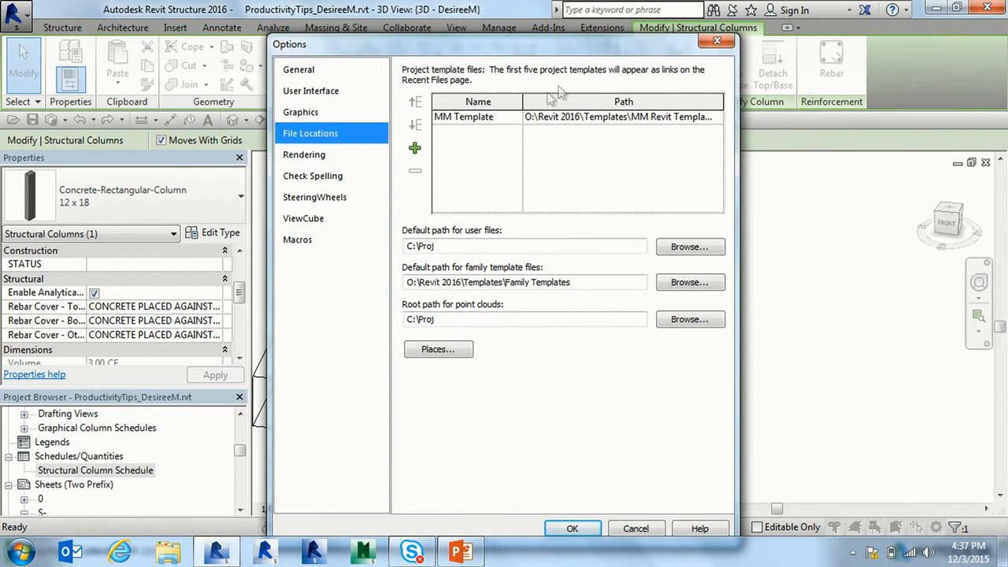
click(717, 41)
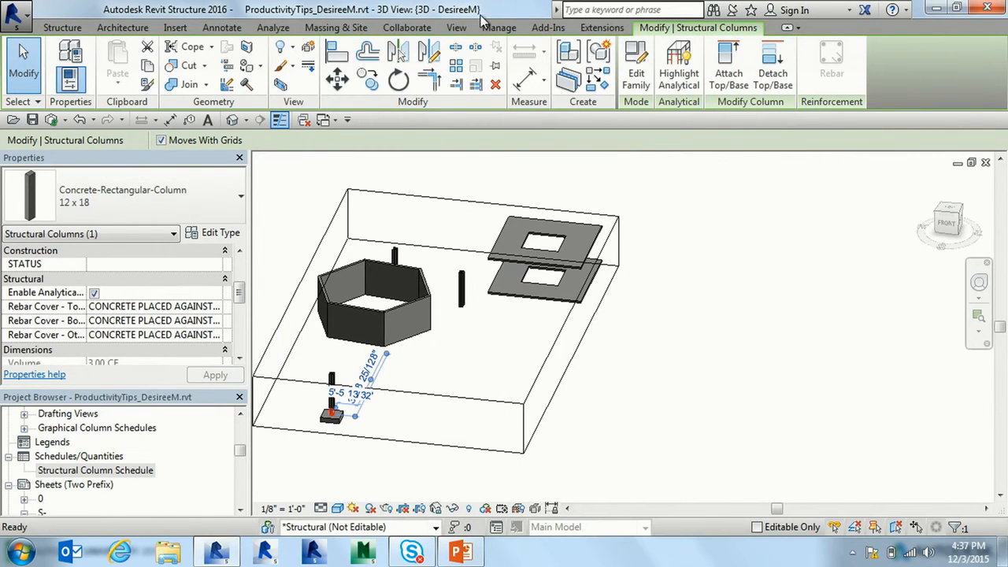
Open the Structural Settings, dismiss the save reminder, and review the symbolic representation settings without changing them.
click(498, 29)
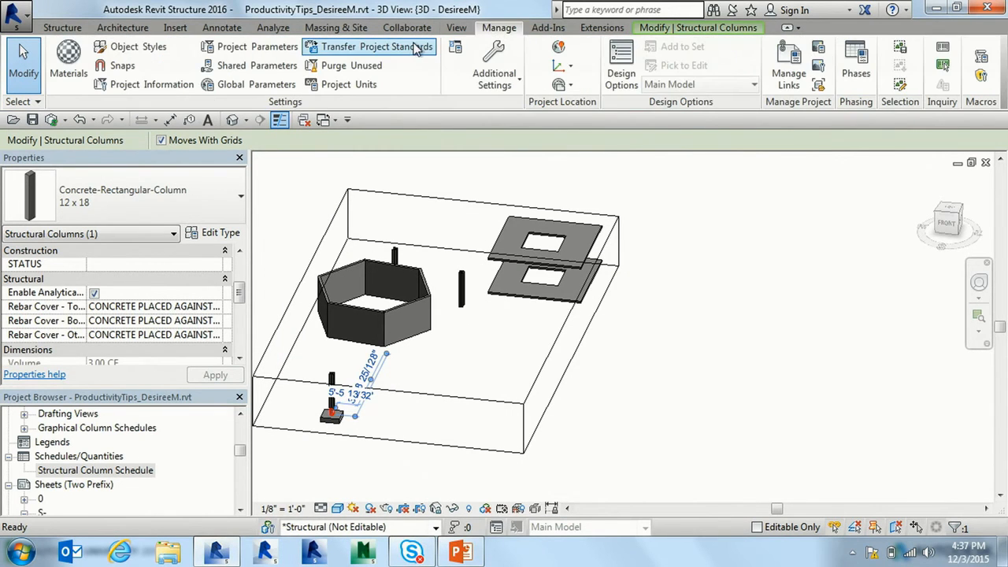
click(511, 93)
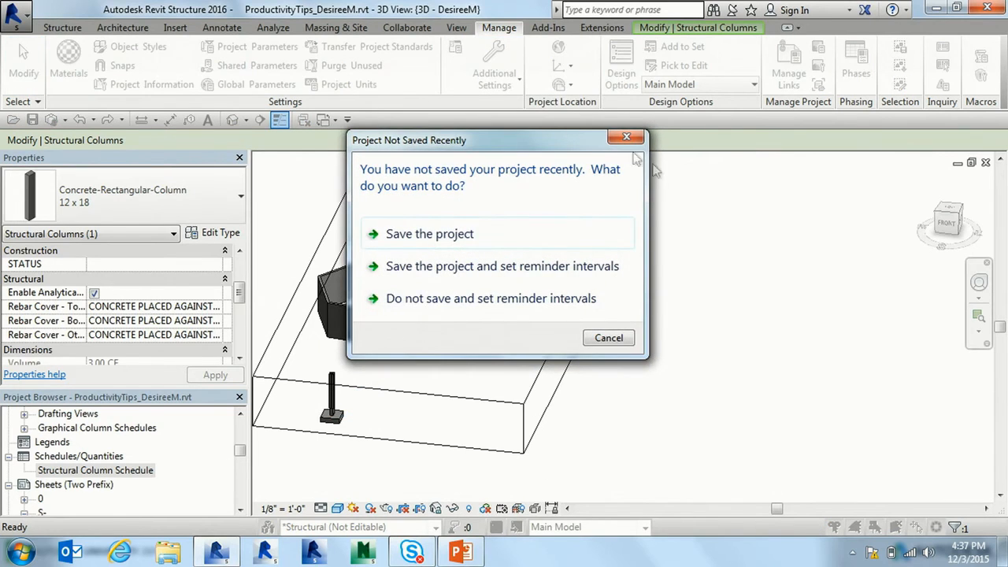
click(634, 141)
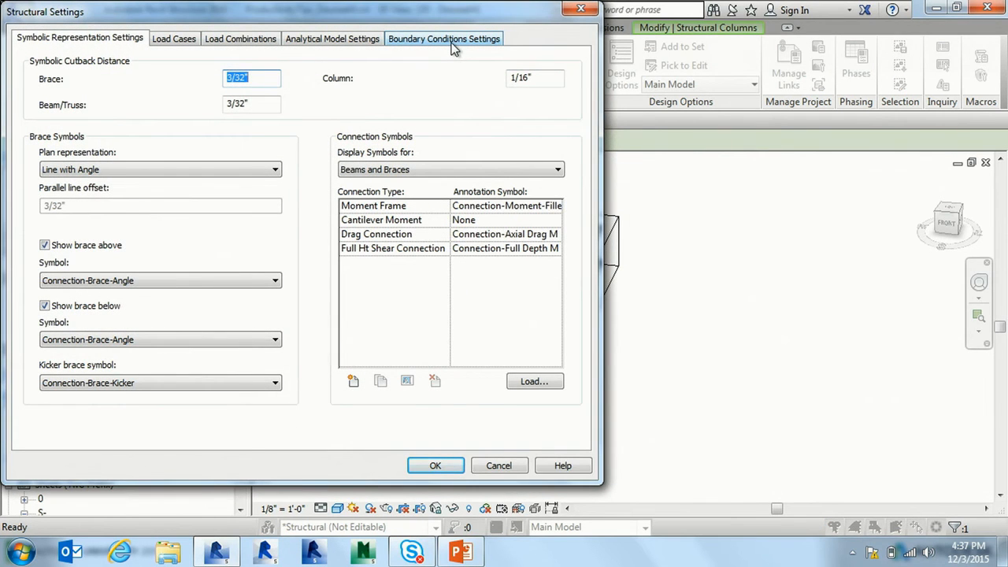
click(581, 9)
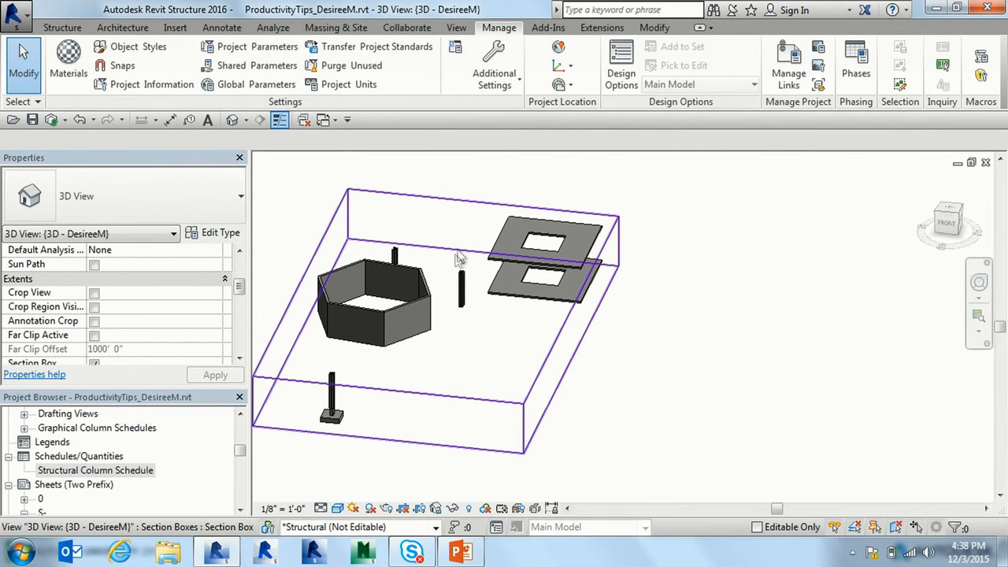
Select the front-facing CW8A wall of the hexagonal enclosure in the 3D view and examine its structural properties.
middle_drag(585, 311, 668, 292)
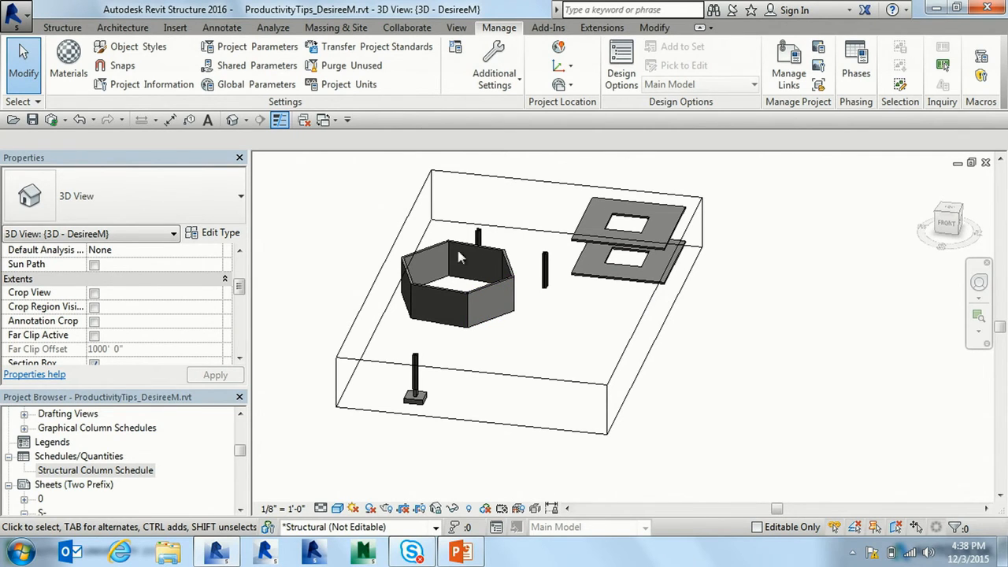
click(487, 289)
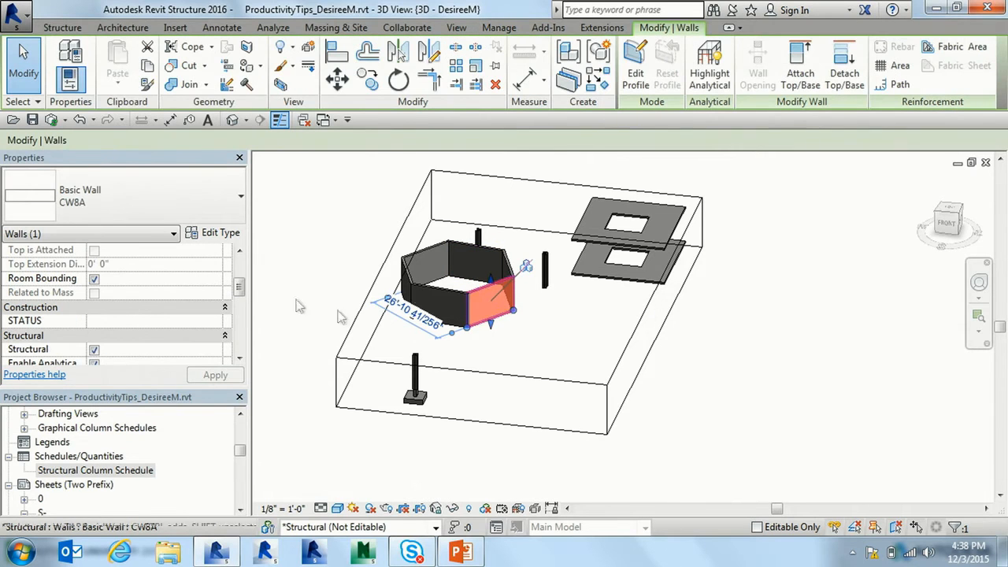
click(239, 359)
click(240, 358)
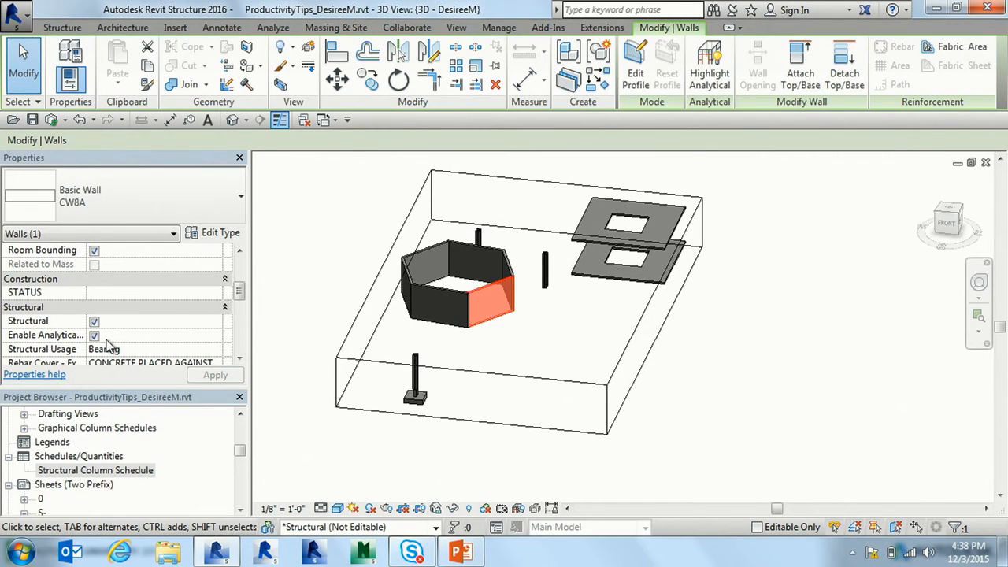
Switch to the Temporary View Properties slide in PowerPoint and return to the Revit model.
key(super+Tab)
key(super+Tab)
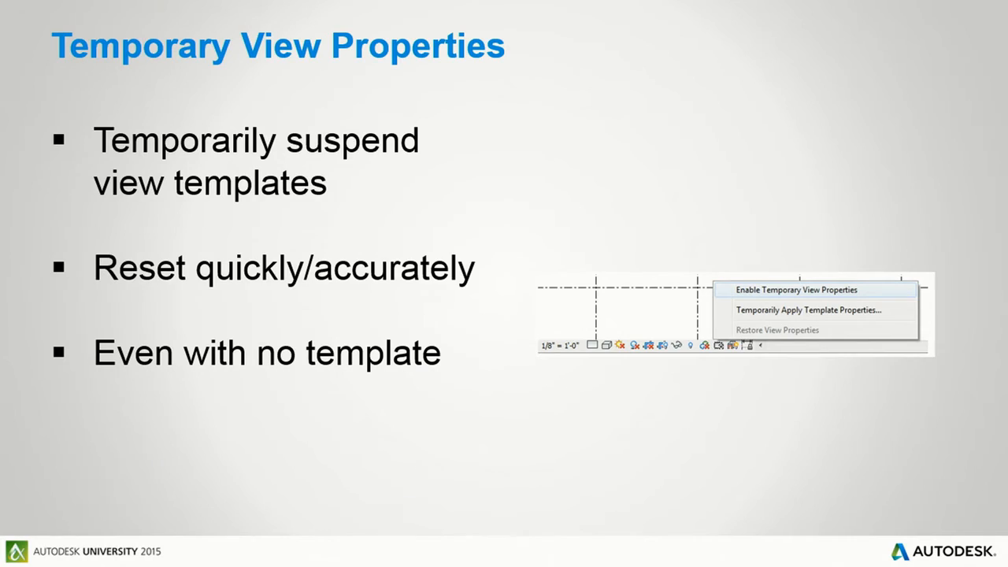
key(super+Tab)
key(super+Tab)
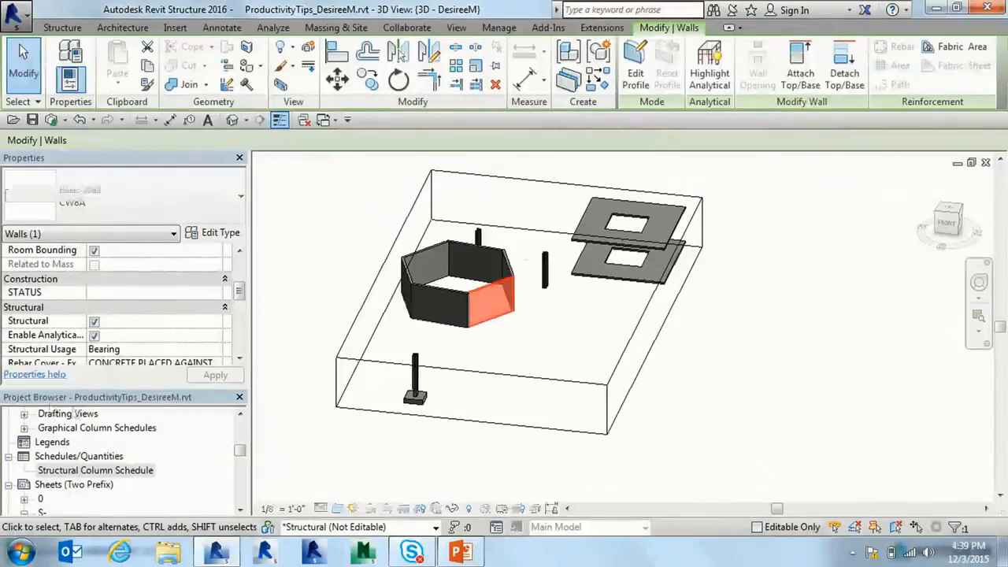
Clear the wall selection and open the LEVEL 1 structural plan.
click(327, 446)
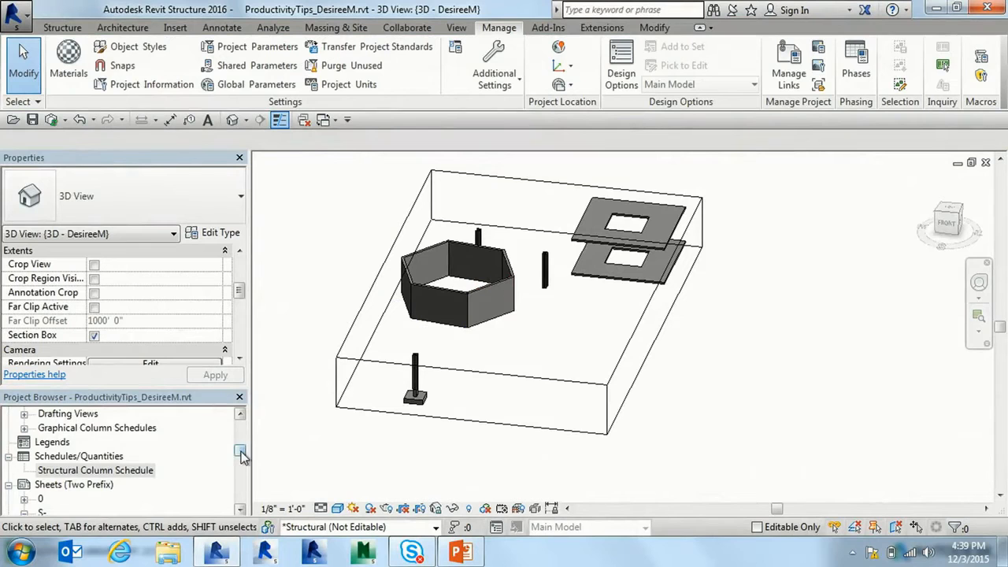
drag(242, 455, 242, 430)
double_click(85, 485)
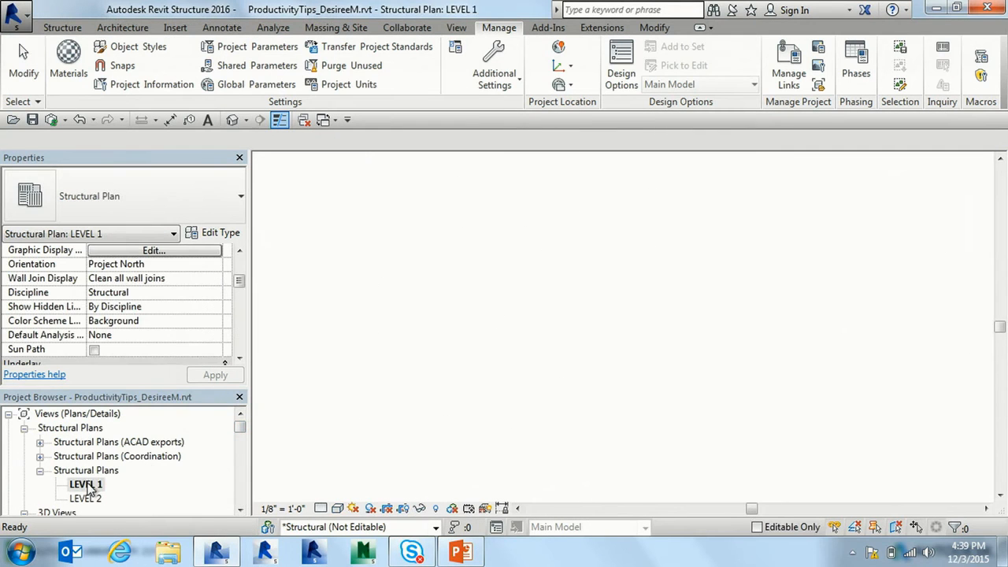
Enable Temporary View Properties for the LEVEL 1 plan.
scroll(533, 327, up, 3)
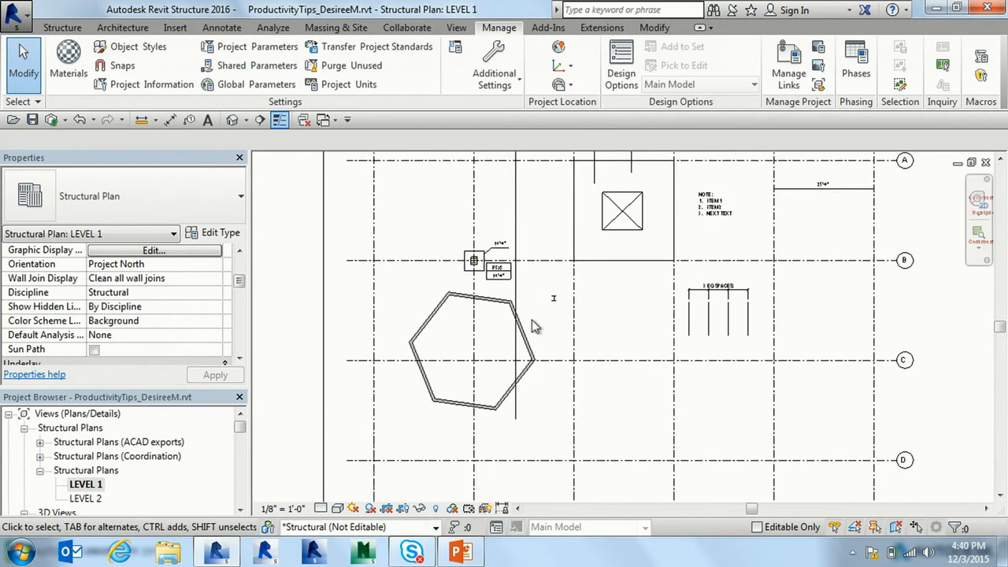
scroll(553, 349, up, 4)
middle_drag(555, 351, 594, 357)
scroll(588, 350, down, 3)
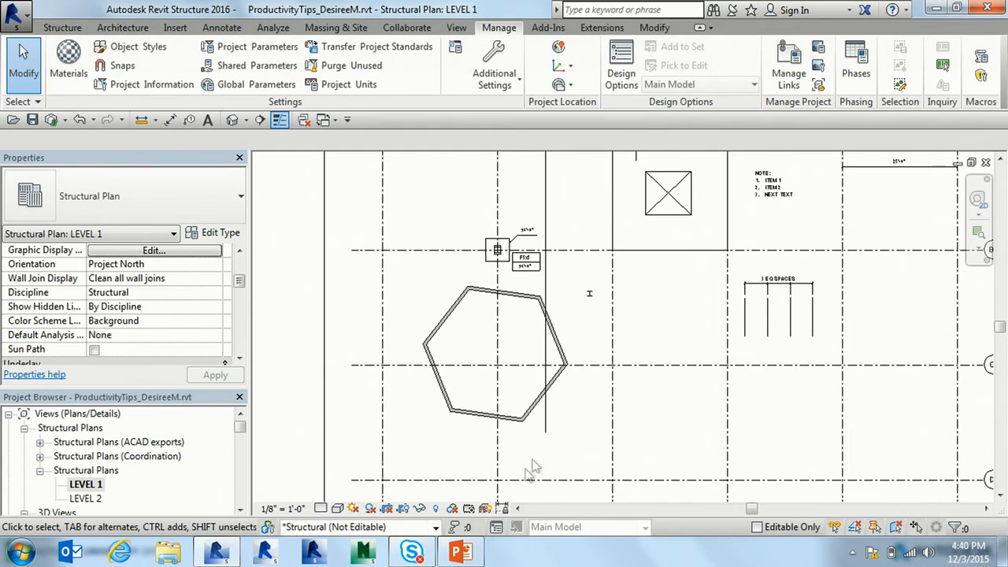
click(469, 508)
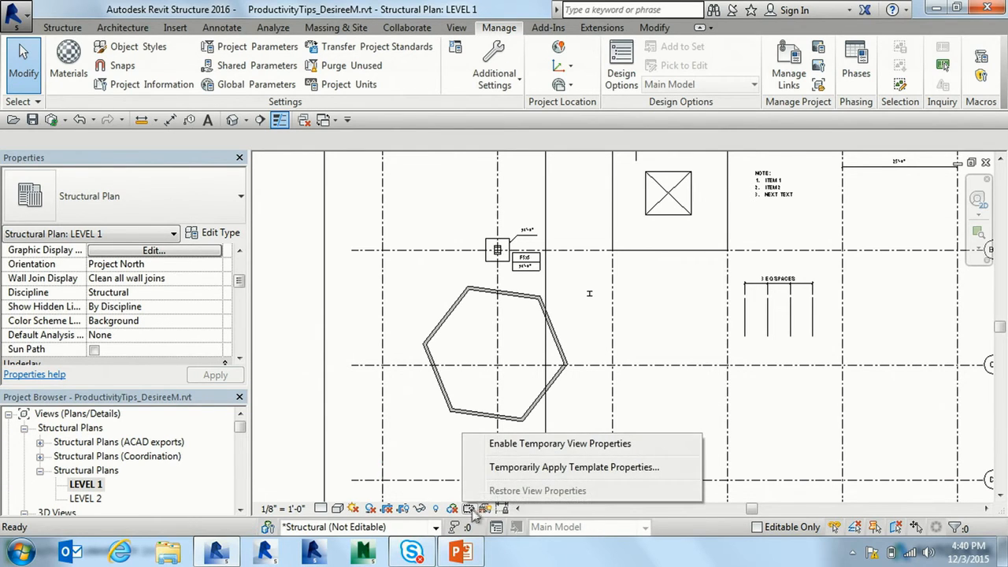
click(520, 446)
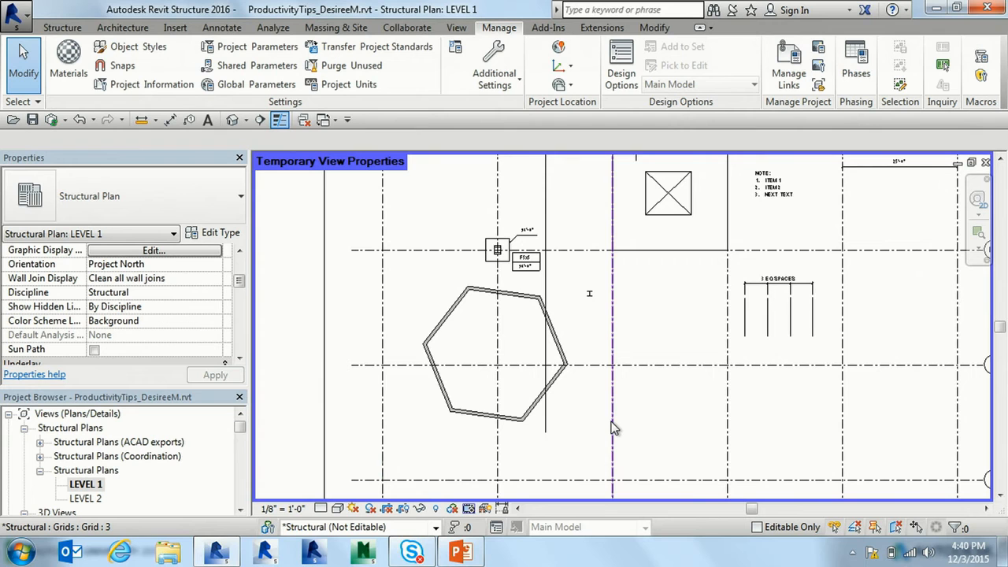
Hide the Walls model category in the LEVEL 1 plan through its Visibility/Graphic Overrides.
key(v)
key(g)
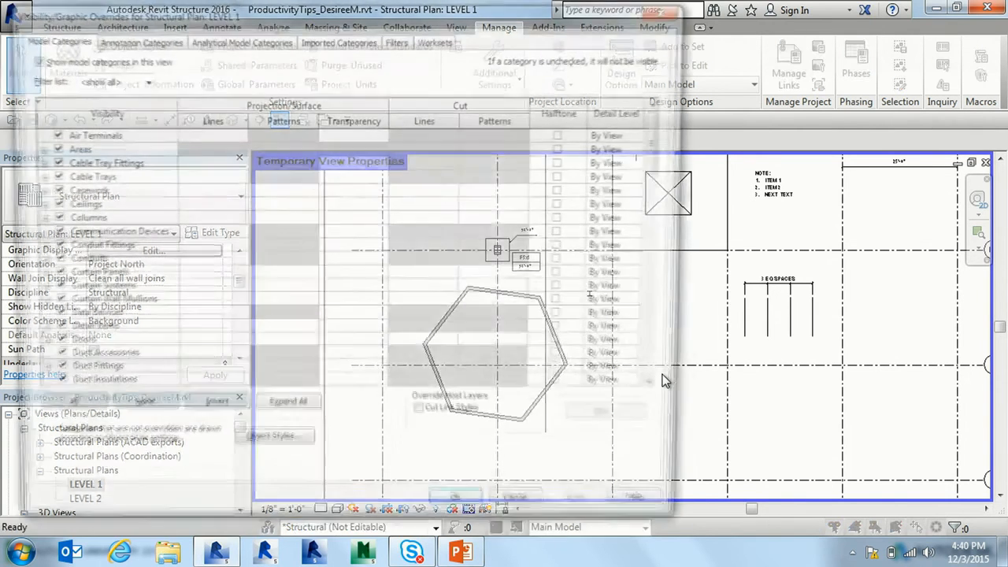
click(114, 229)
key(w)
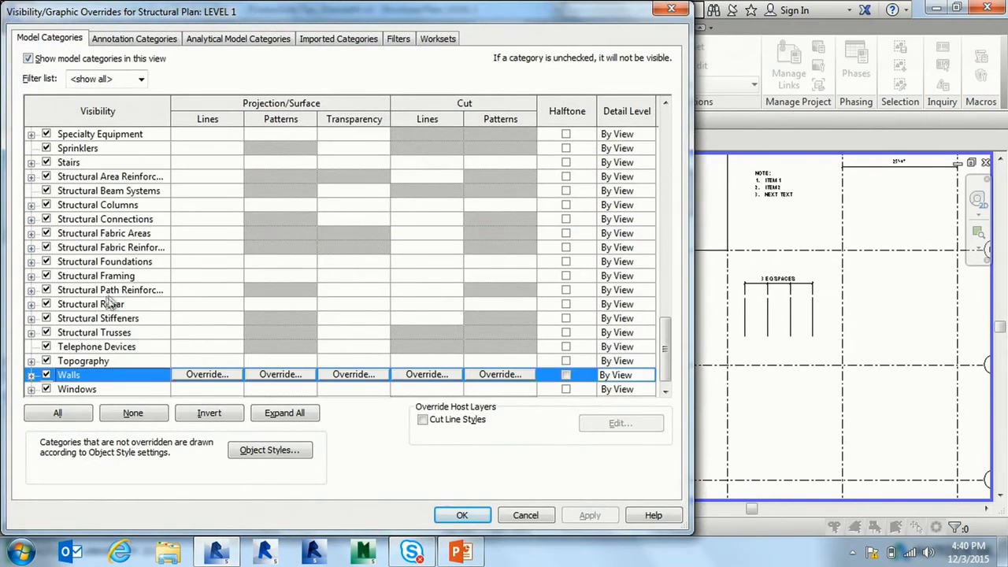
click(45, 376)
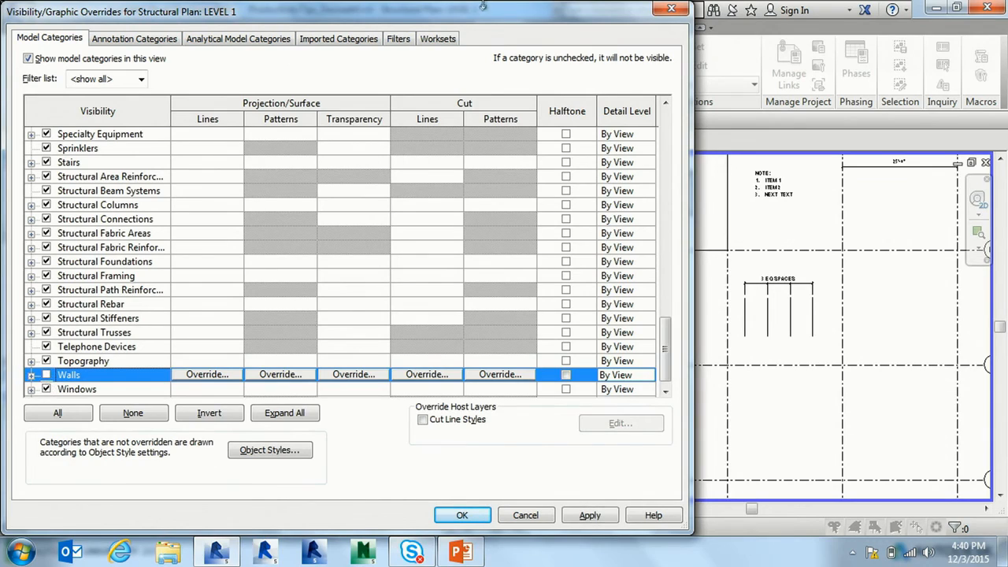
drag(495, 16, 339, 16)
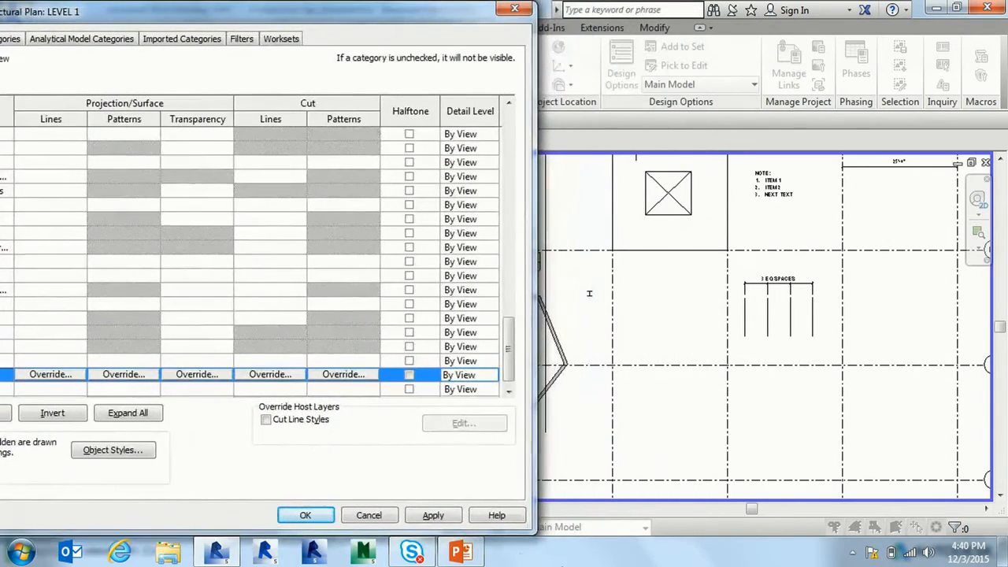
click(446, 515)
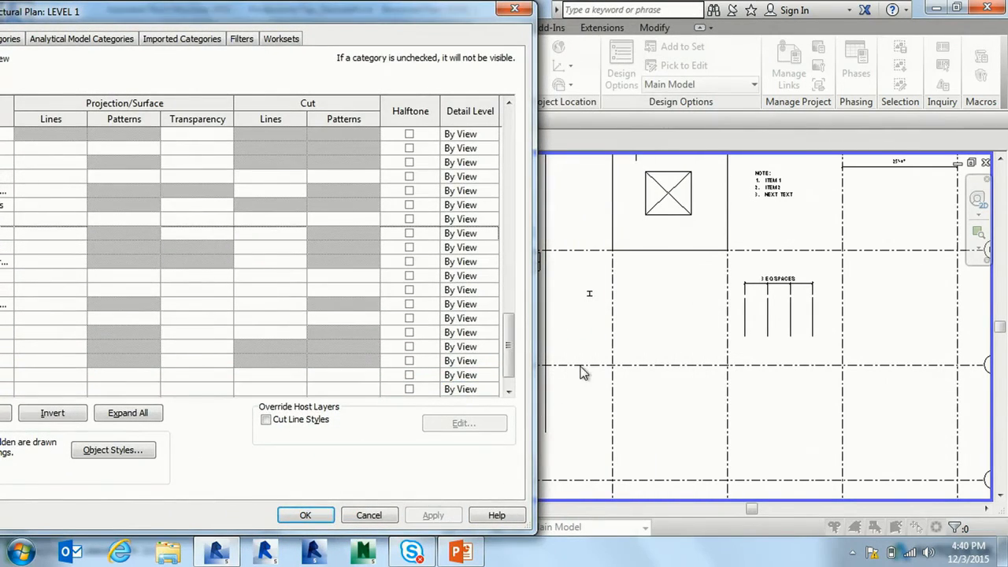
click(319, 514)
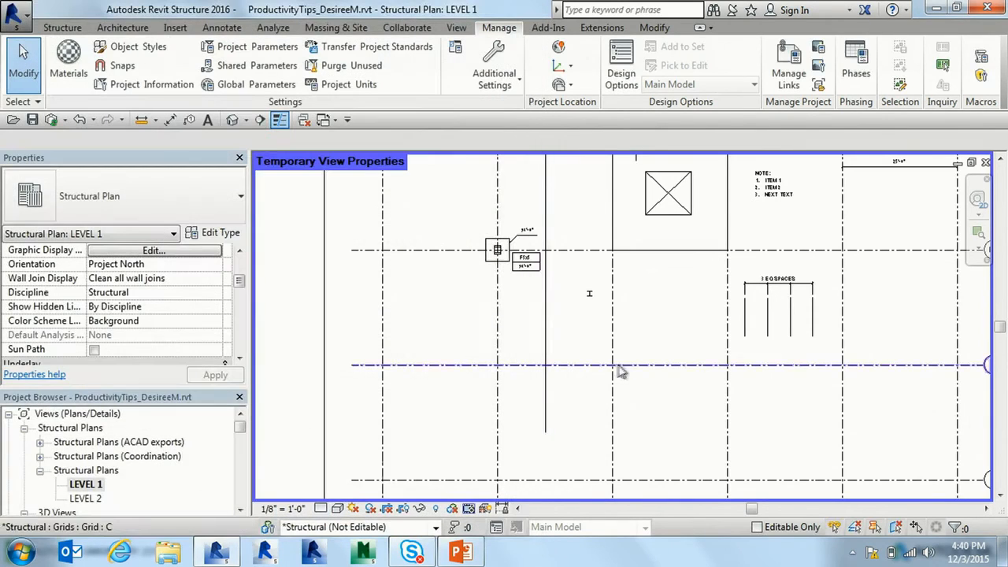
Set the LEVEL 1 plan's detail level to Fine while Temporary View Properties is active.
scroll(660, 344, down, 2)
middle_drag(660, 344, 562, 291)
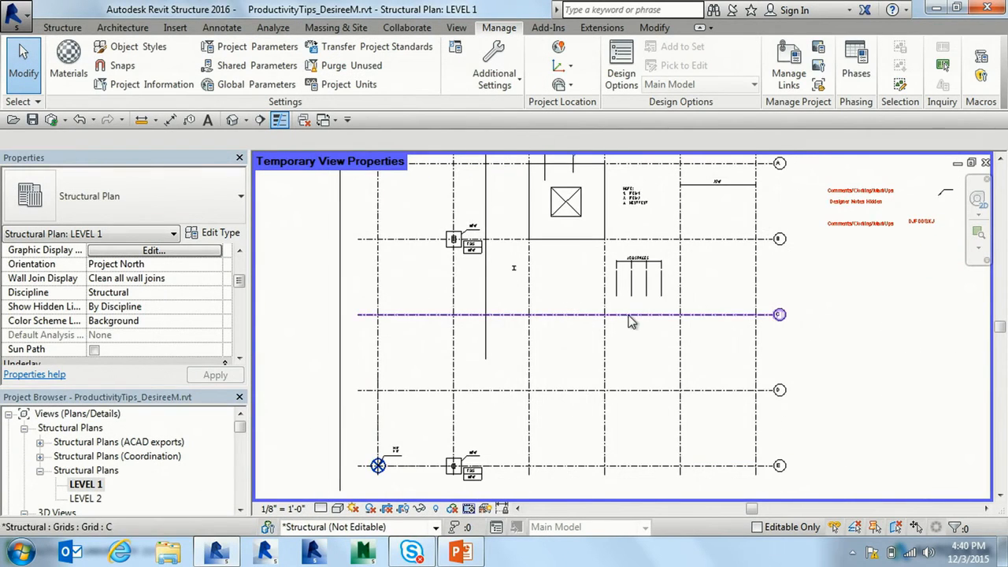
scroll(478, 359, up, 2)
click(322, 509)
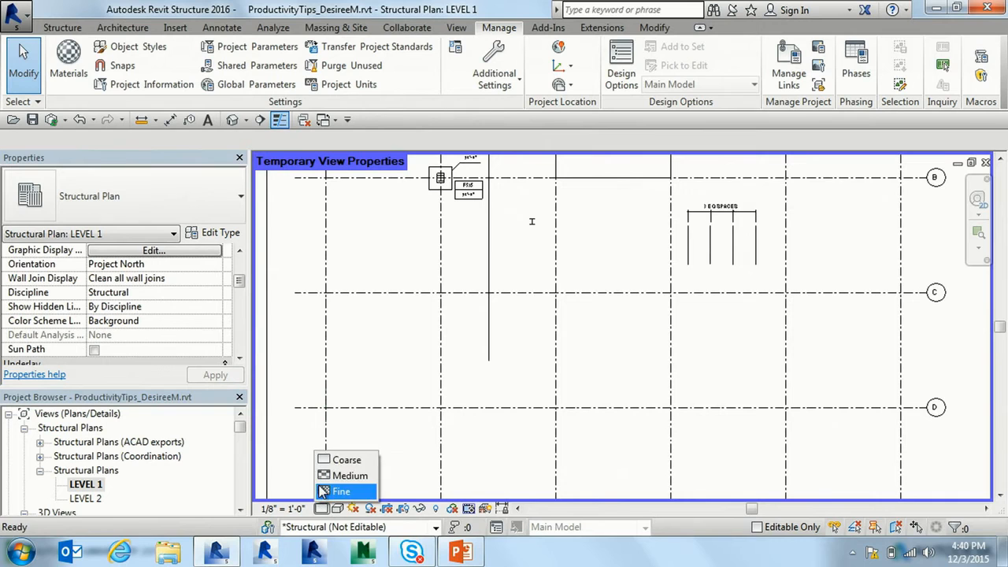
click(343, 490)
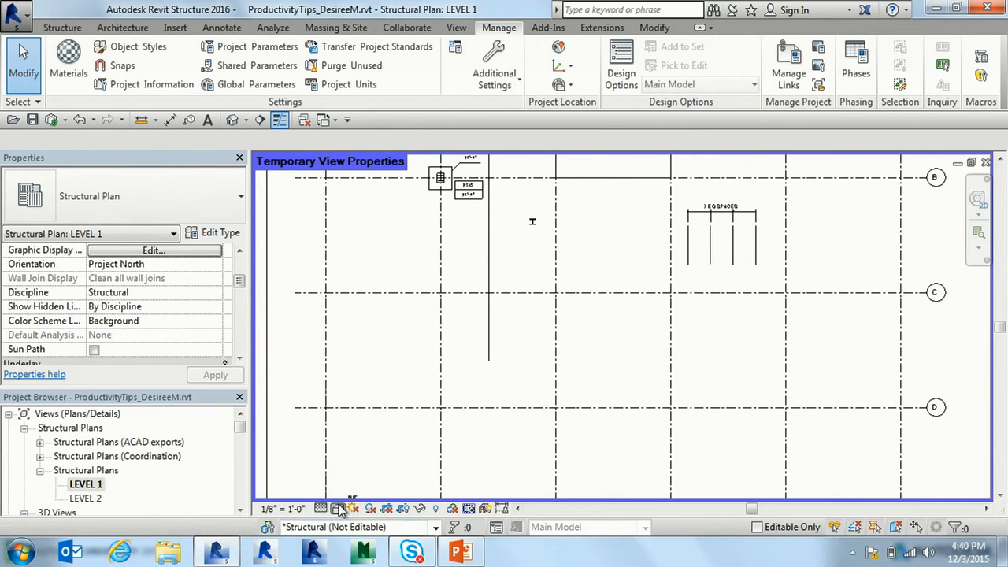
Try the Wireframe visual style on the LEVEL 1 plan and restore the plan's original view properties.
click(338, 509)
click(362, 408)
scroll(574, 448, up, 3)
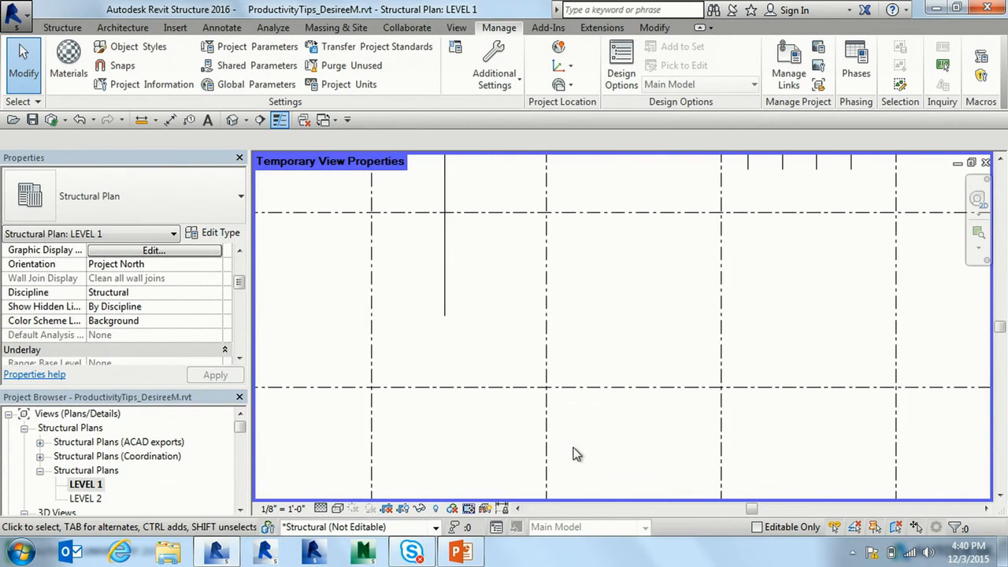
scroll(705, 462, down, 4)
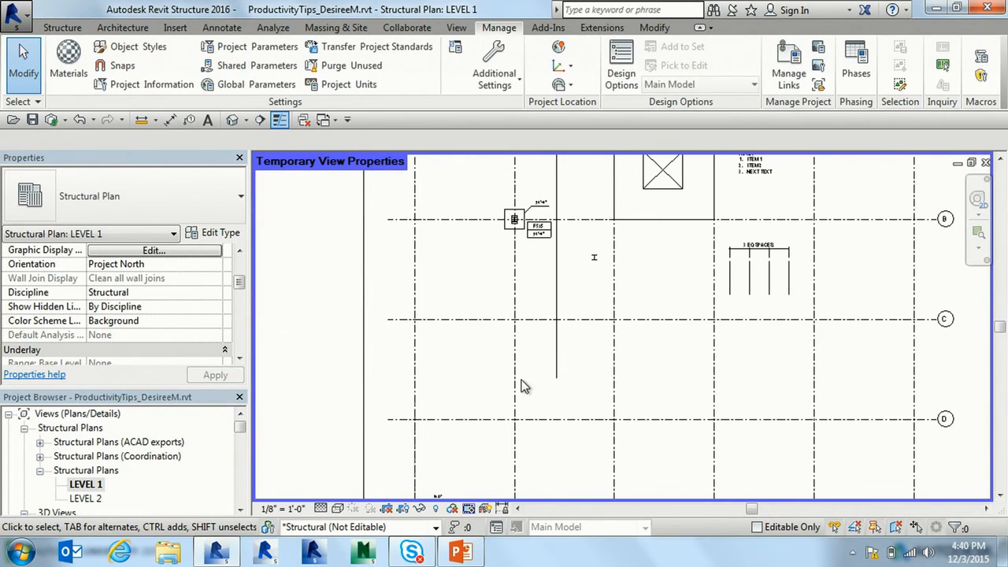
scroll(515, 400, down, 1)
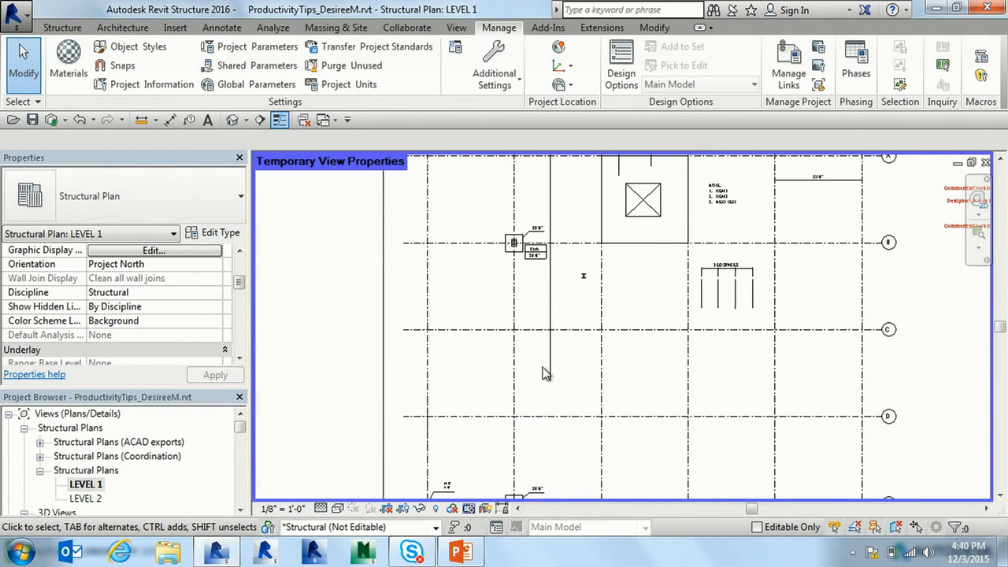
click(469, 508)
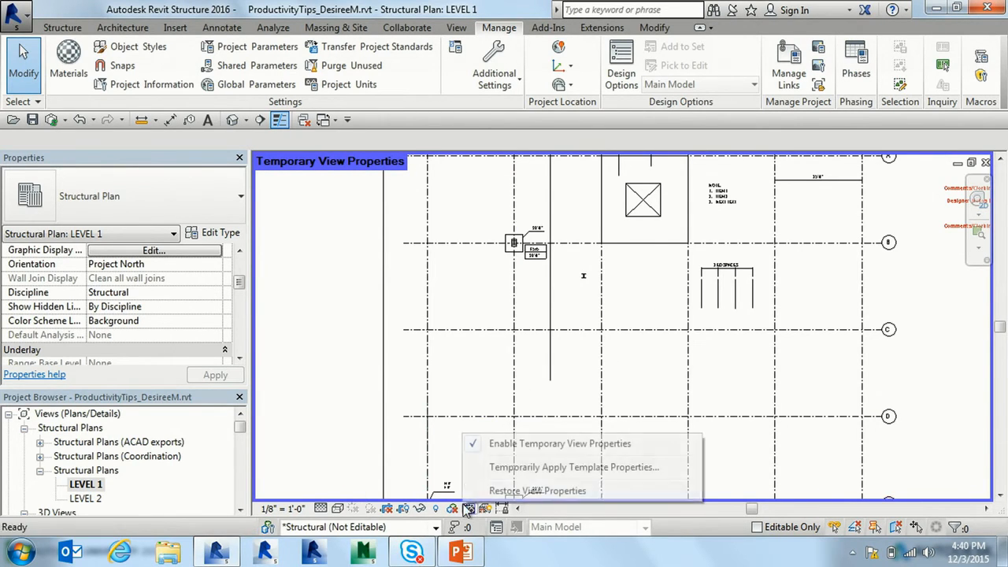
click(483, 491)
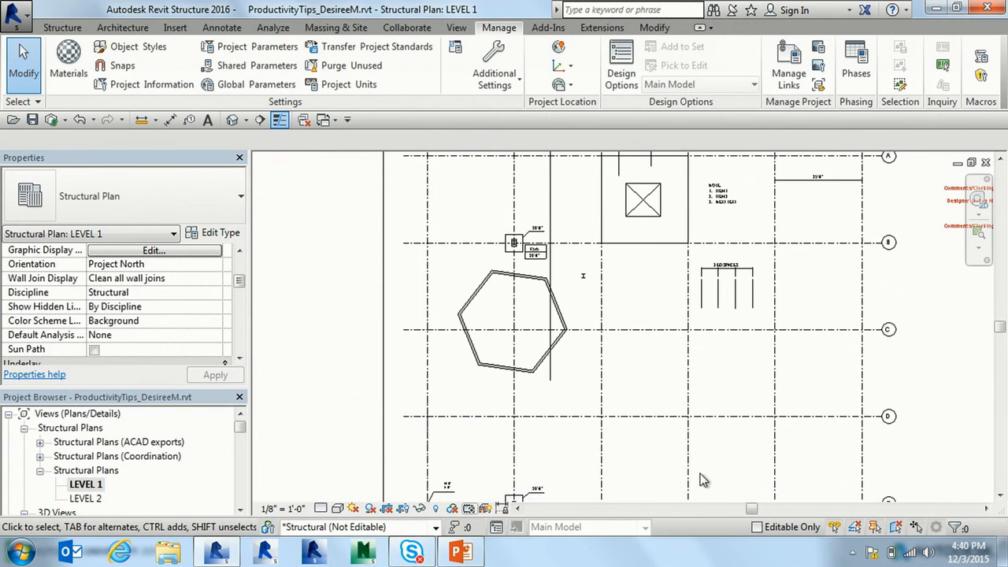
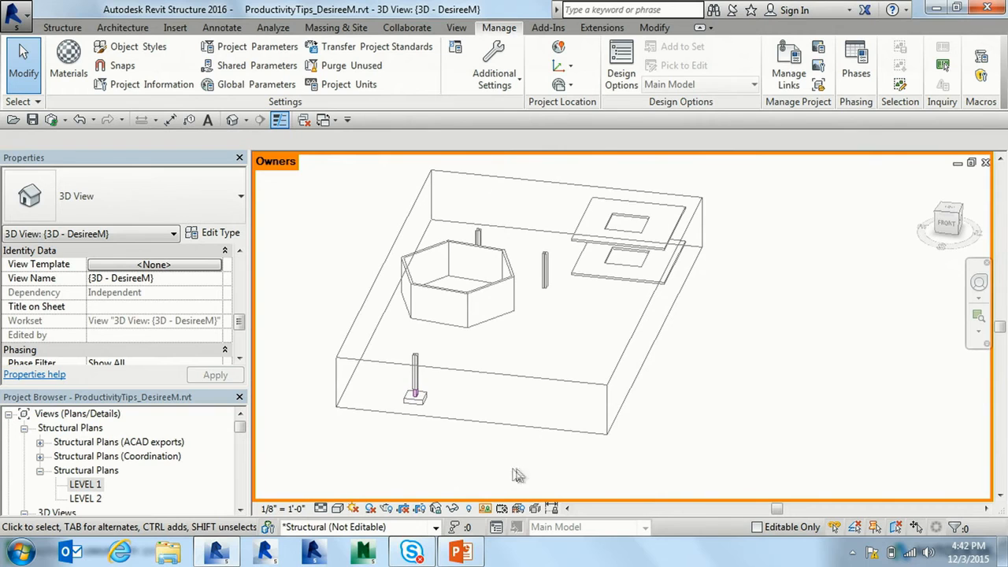
Show the 3D view's worksharing display by Checkout Status and by Worksets.
click(499, 508)
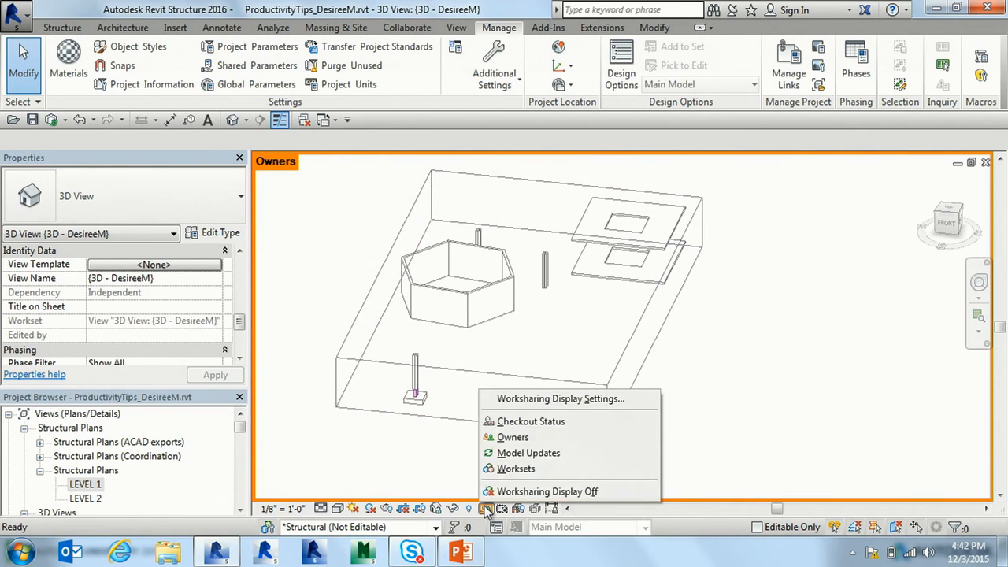
click(526, 424)
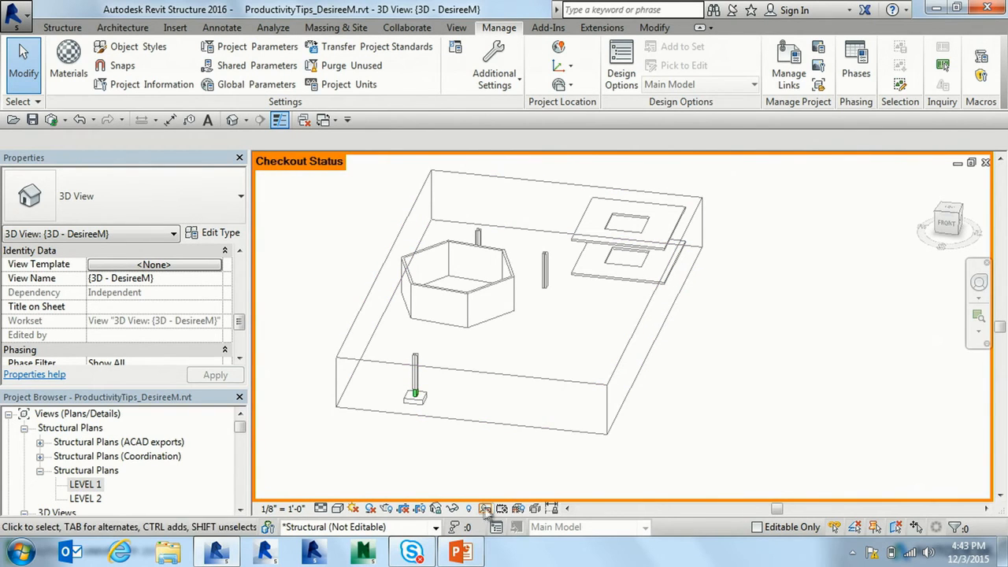
click(487, 508)
click(501, 469)
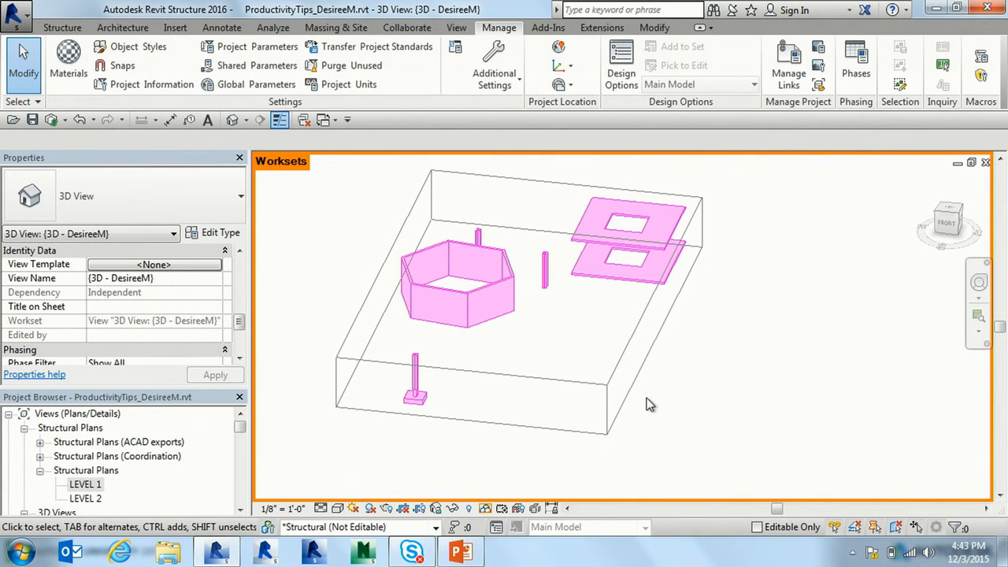
Review the Worksharing Display Settings colors for worksets, checkout status, owners and model updates, leaving them as they are.
click(486, 508)
click(572, 399)
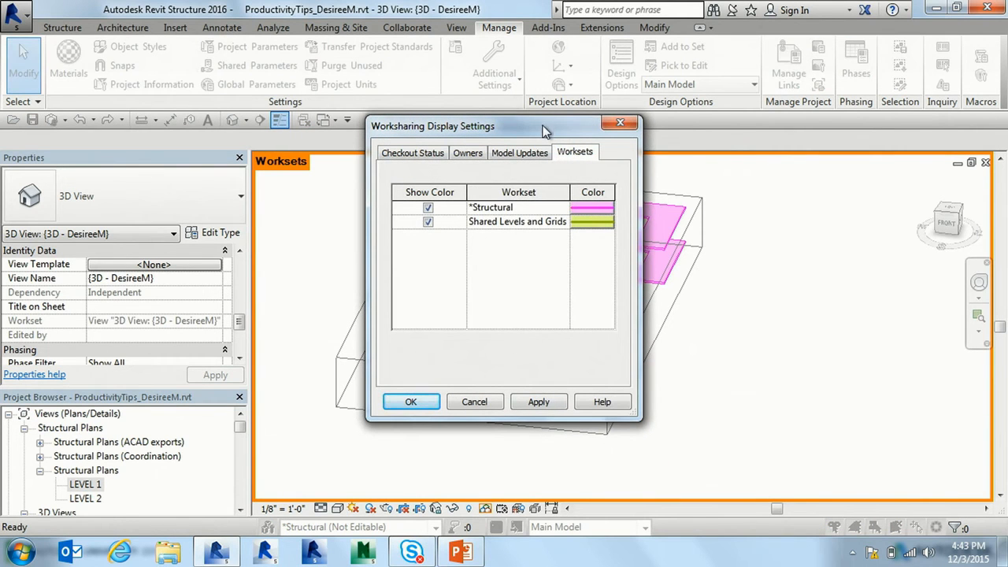
drag(548, 130, 841, 192)
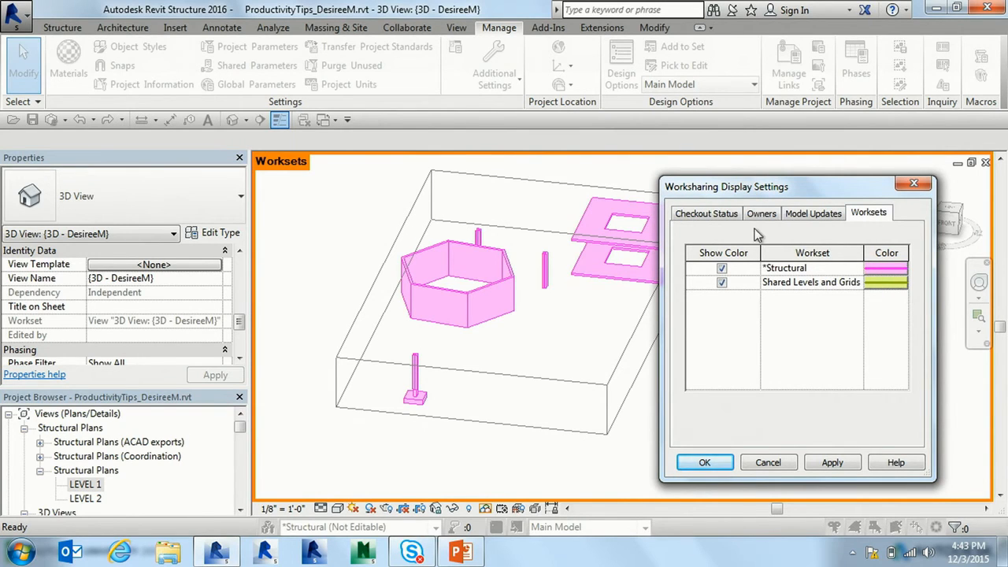
click(721, 212)
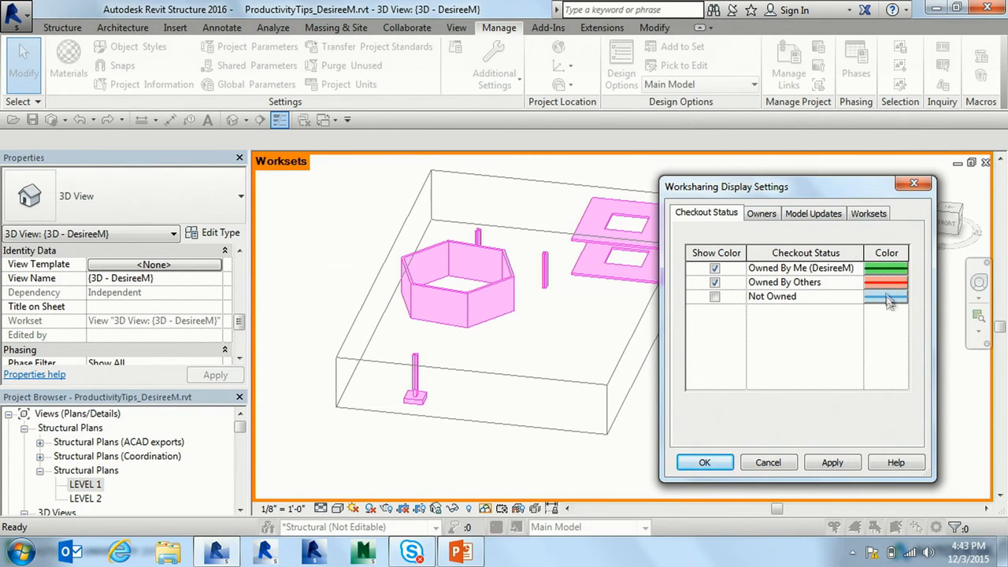
click(769, 216)
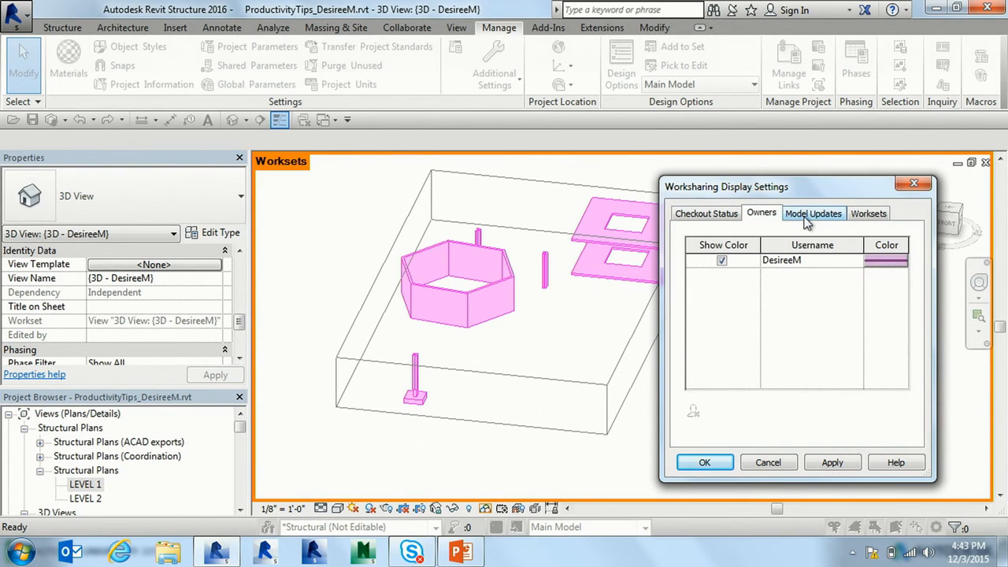
click(810, 214)
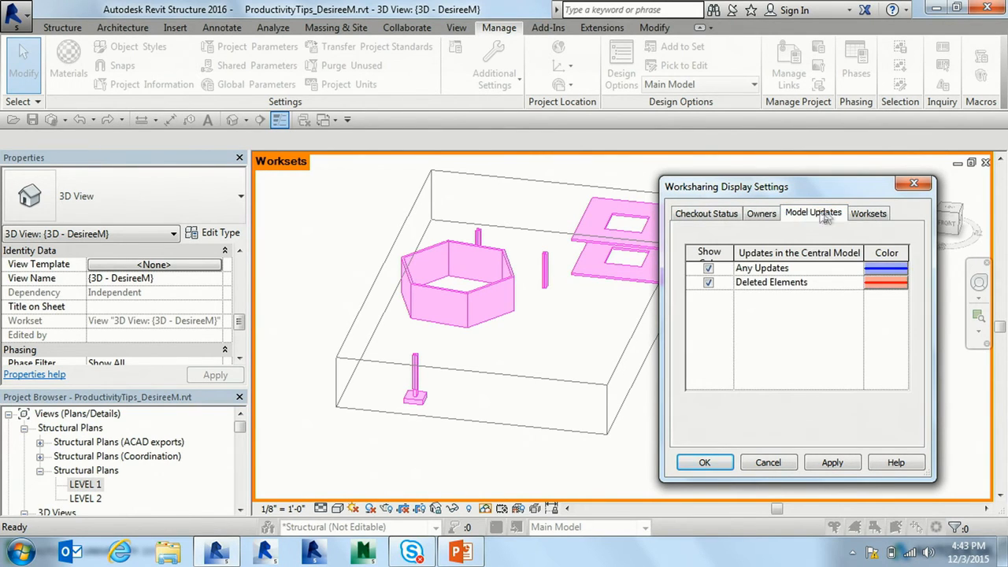
click(914, 184)
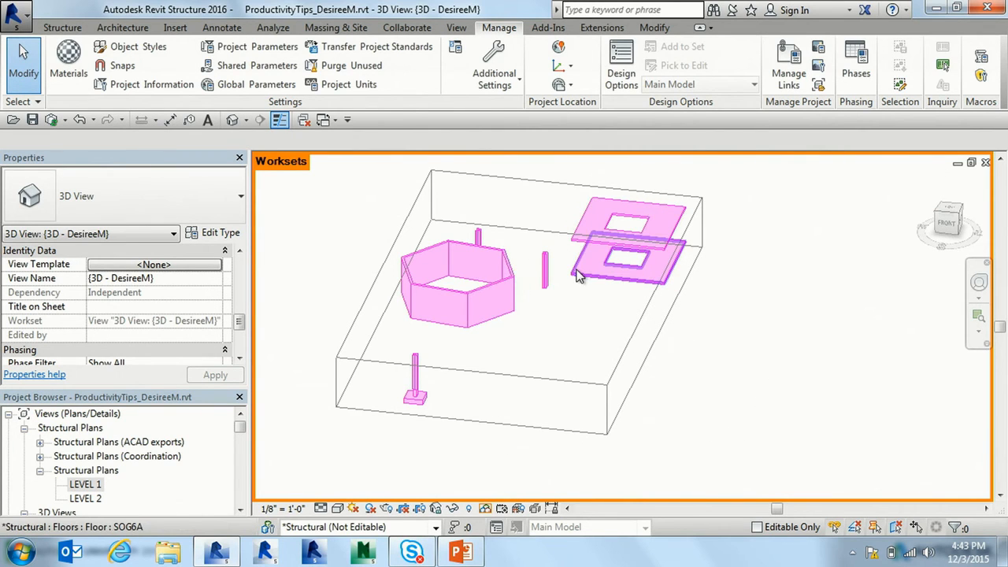
mouse_move(577, 274)
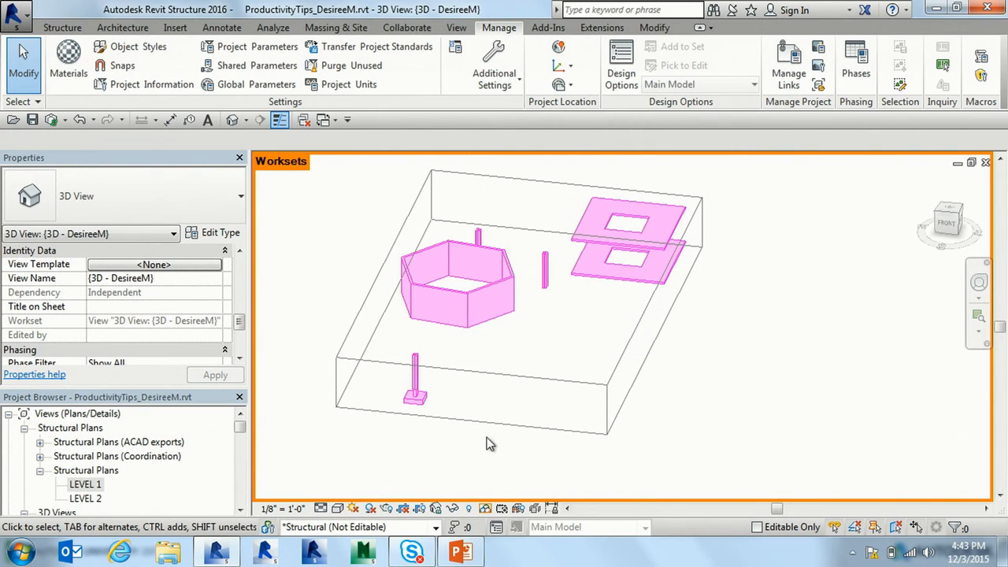
Turn off the worksharing display in the 3D view.
click(485, 509)
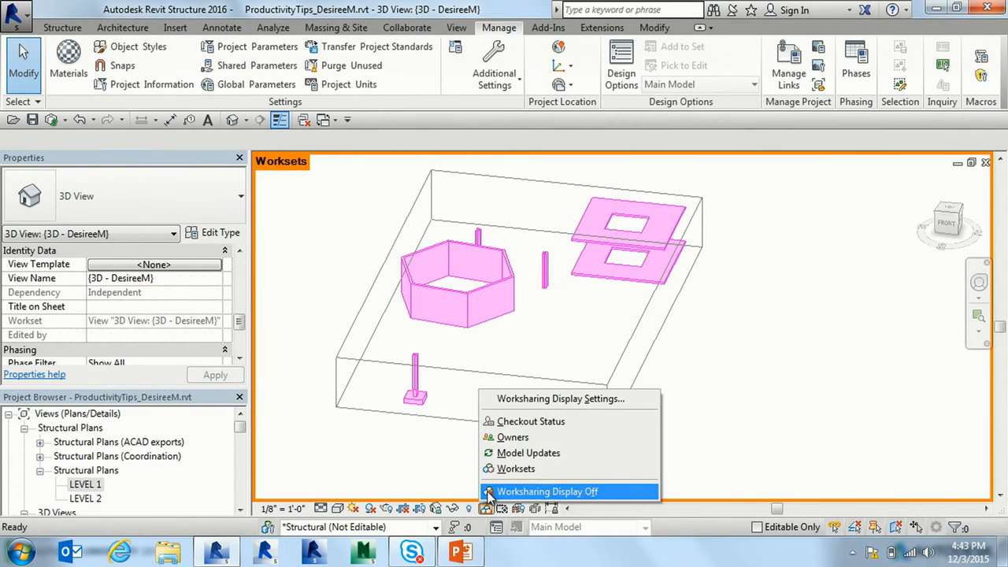
click(491, 491)
click(461, 552)
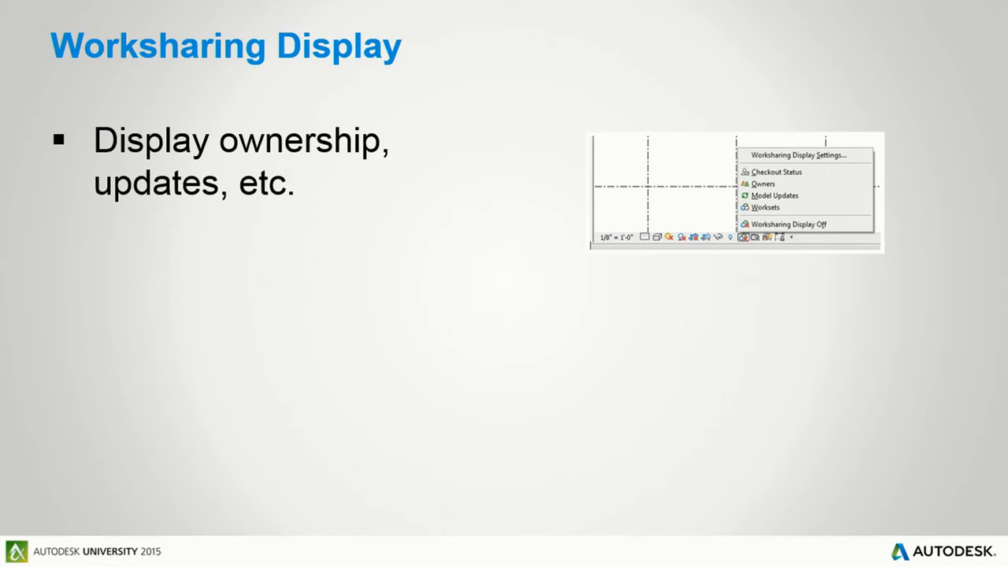
key(Right)
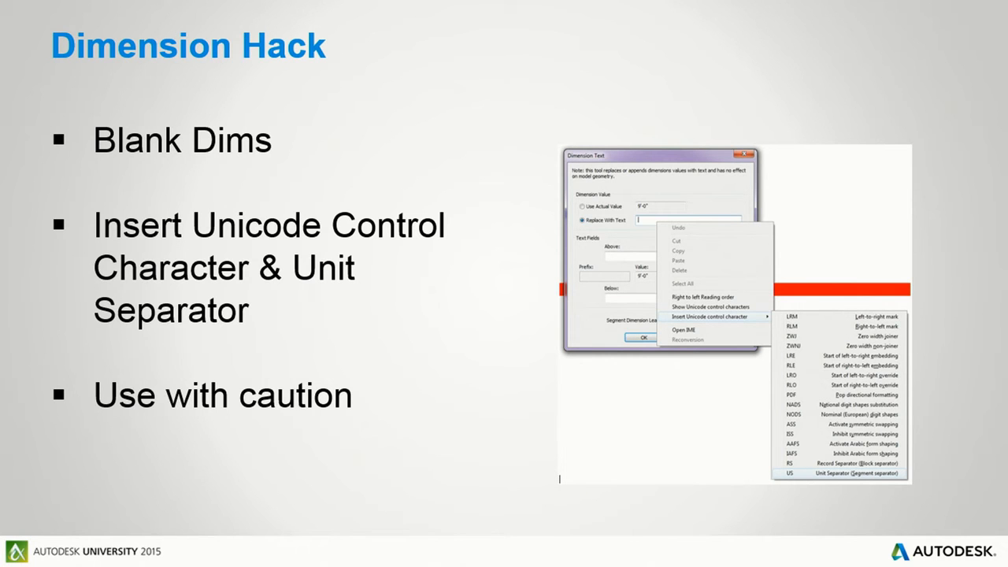
key(super+Tab)
key(super+Tab)
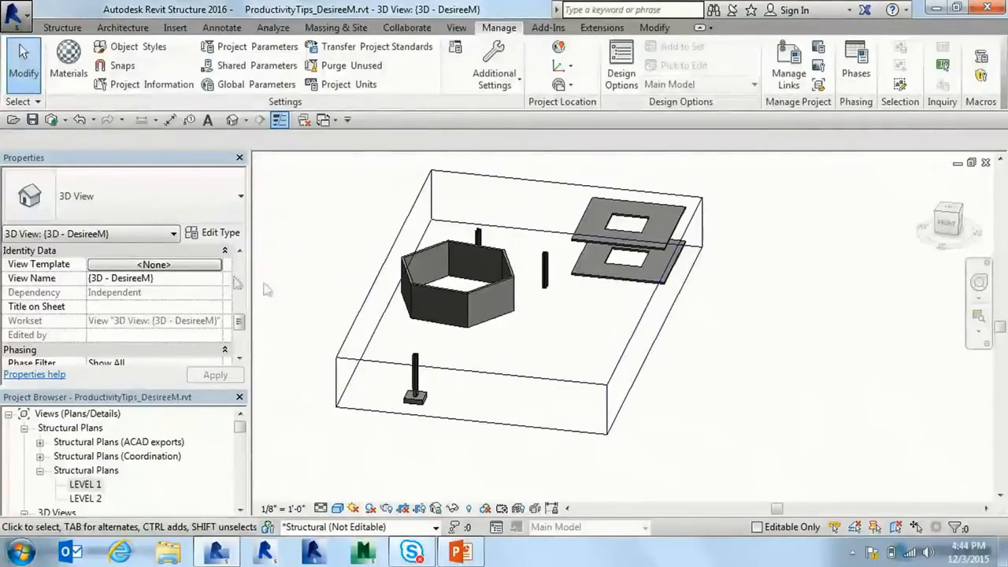
Open the LEVEL 1 structural plan.
double_click(85, 485)
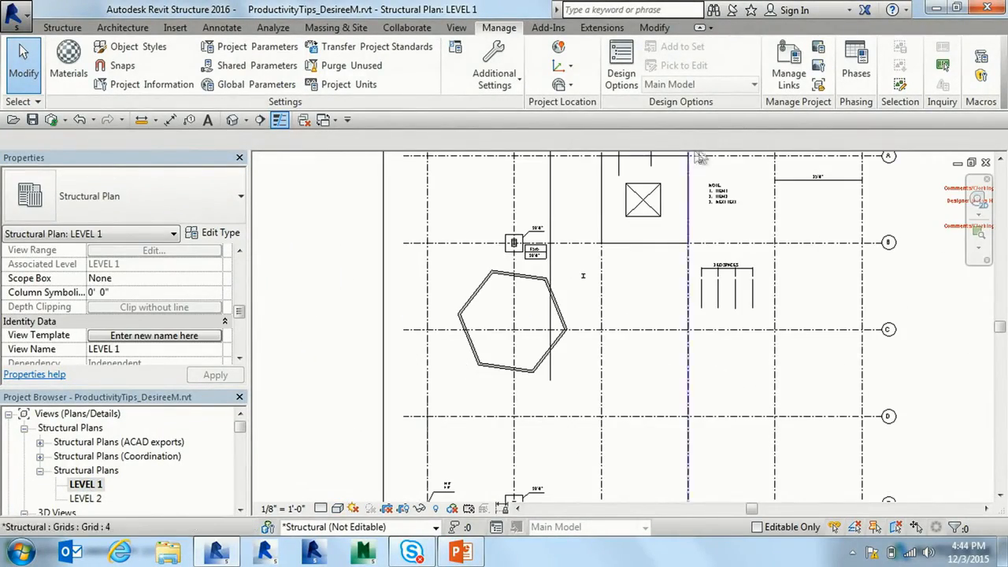
scroll(841, 204, up, 5)
middle_drag(786, 216, 704, 328)
scroll(703, 328, up, 2)
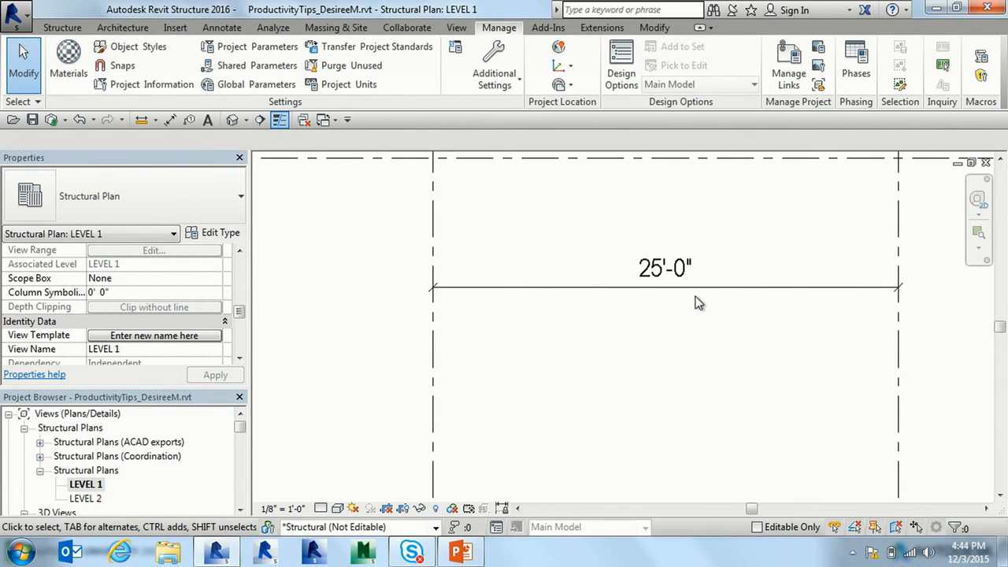
Replace the text of the 25'-0" dimension between the grids below grid A with a period.
click(667, 277)
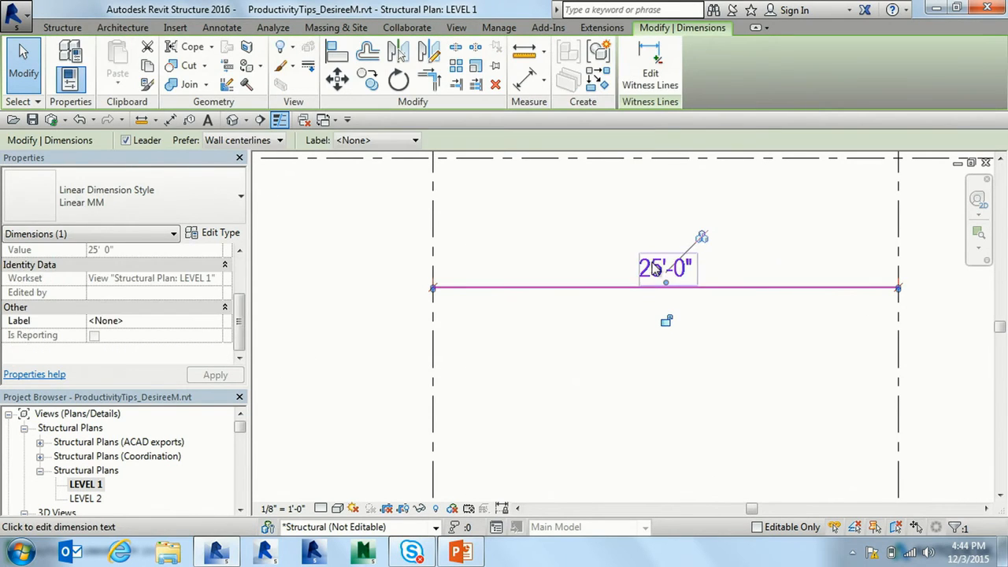
click(650, 263)
click(429, 220)
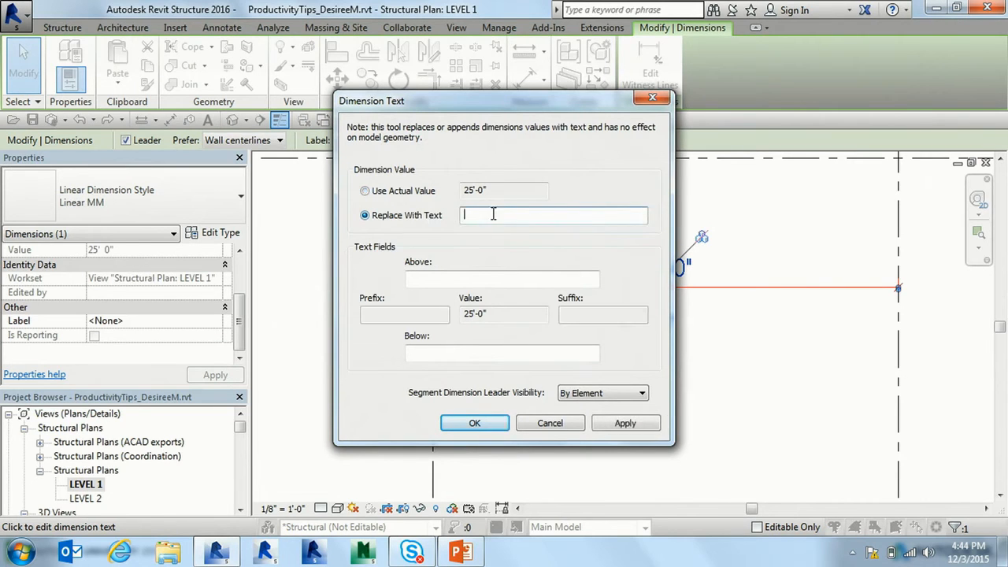
drag(520, 111, 374, 113)
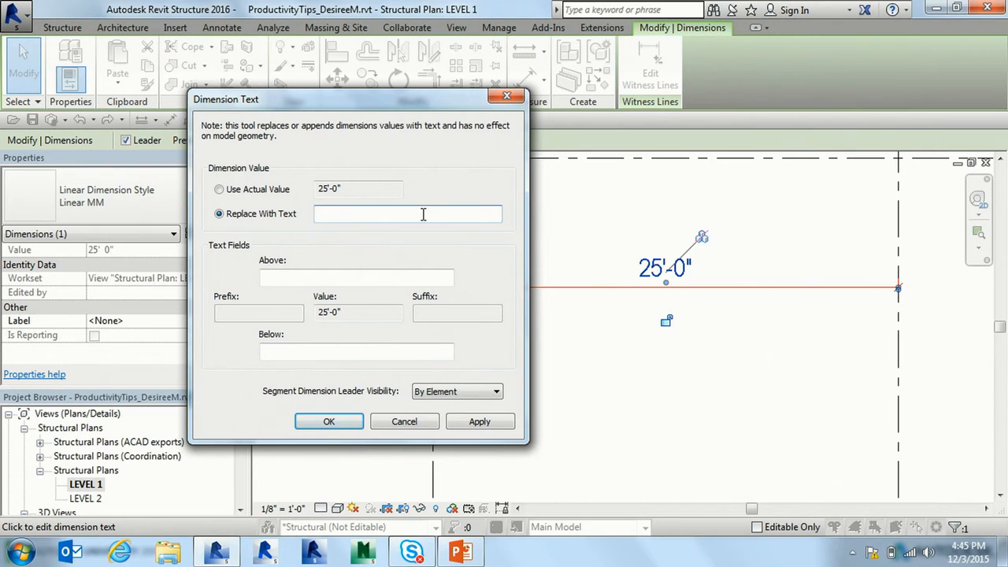
text(.)
click(330, 421)
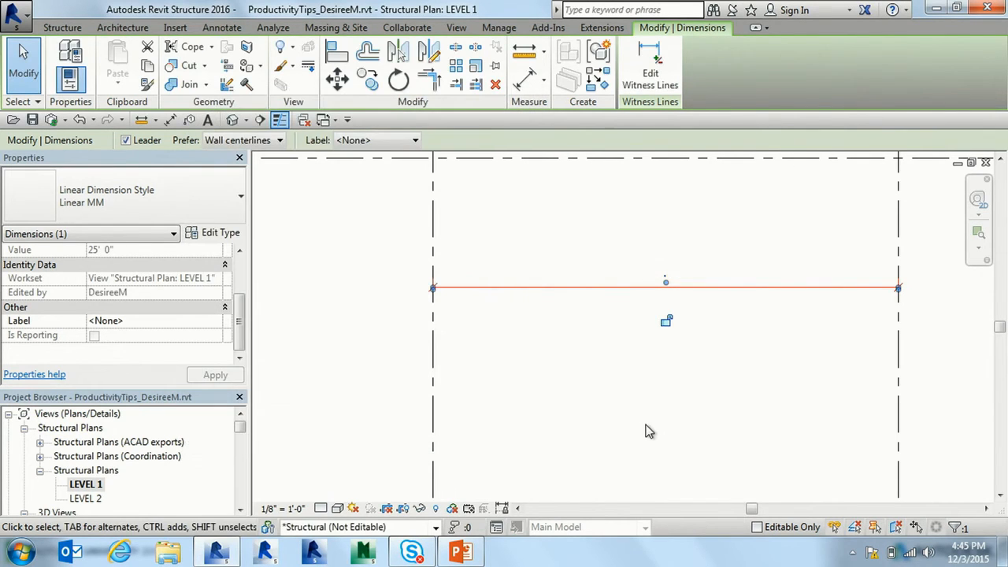
Blank the dimension's text by replacing the period with the Unicode control character US (Unit Separator).
click(665, 276)
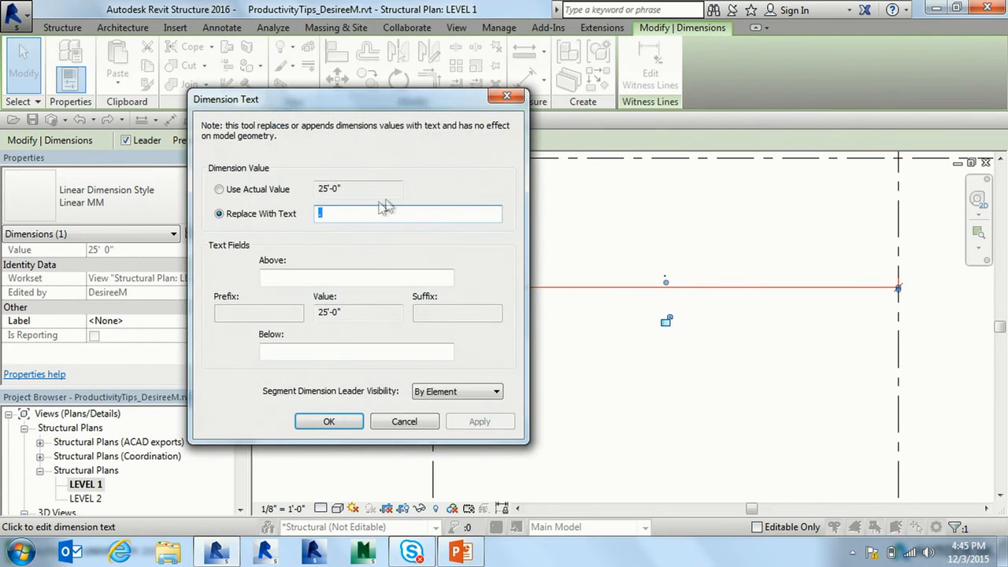
key(BackSpace)
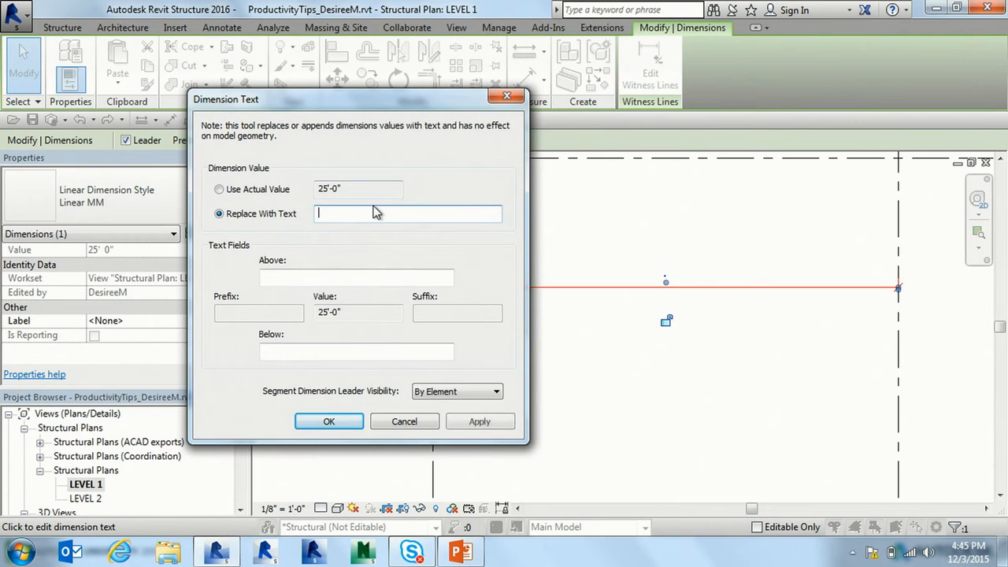
right_click(331, 213)
mouse_move(462, 389)
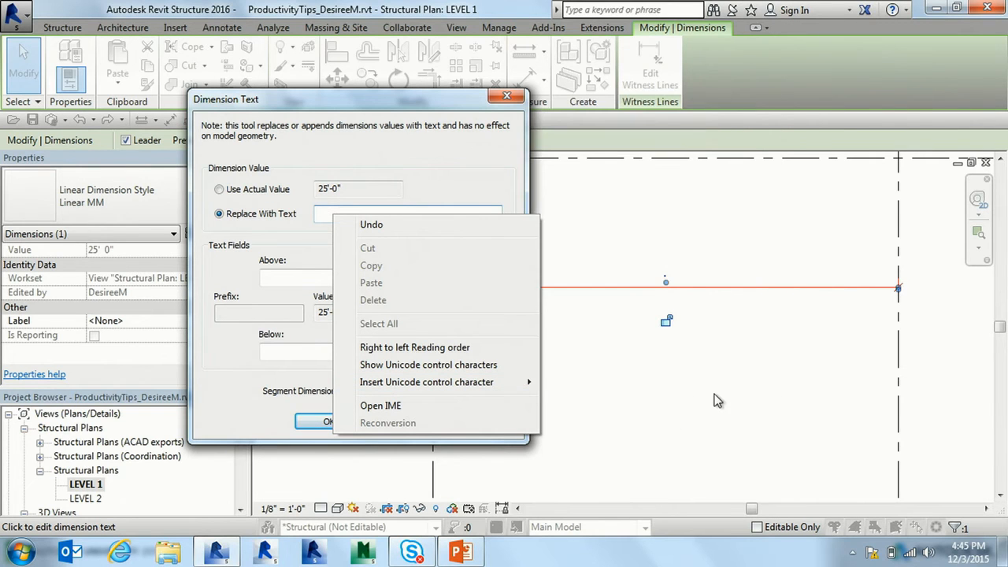
mouse_move(520, 383)
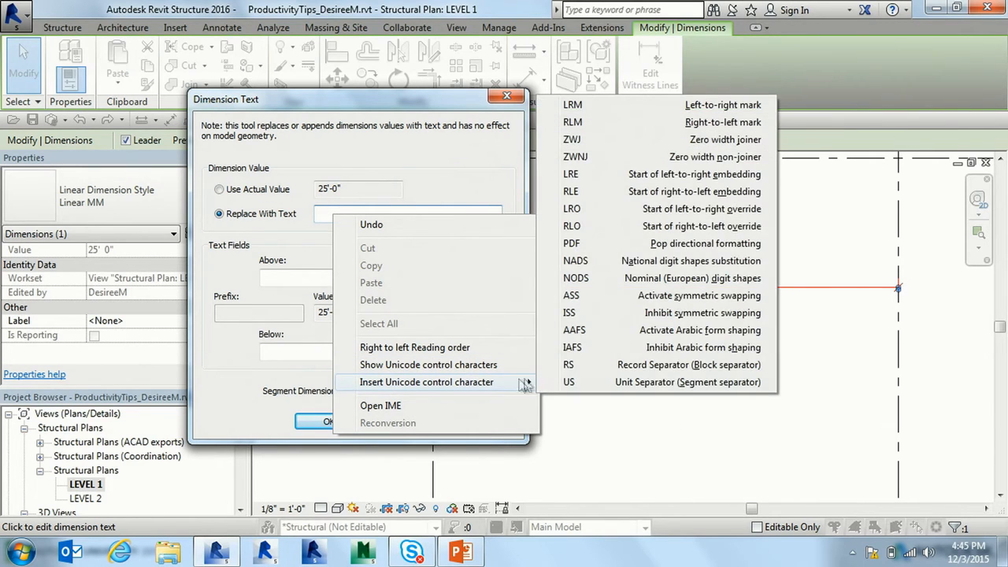
click(606, 384)
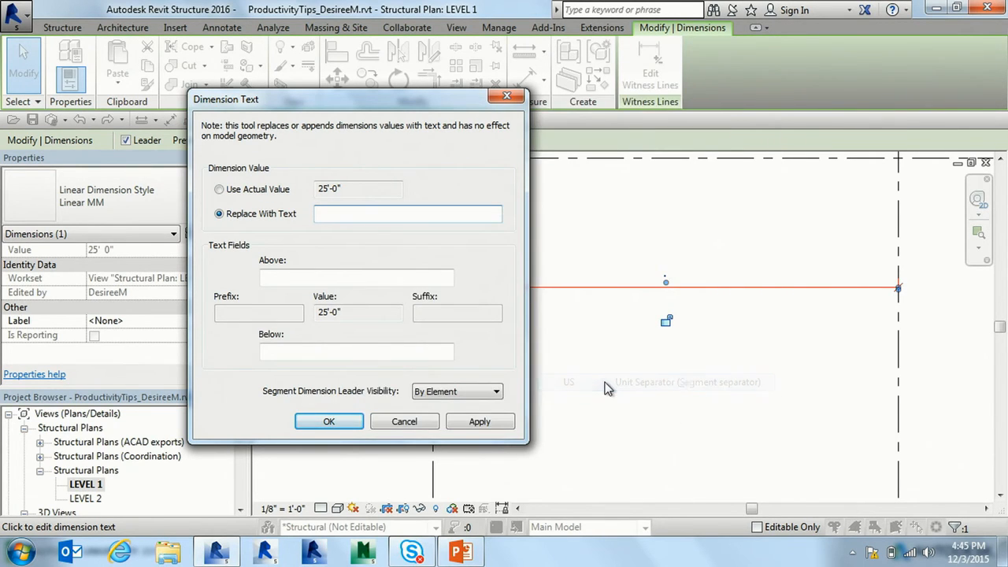
click(347, 422)
click(762, 425)
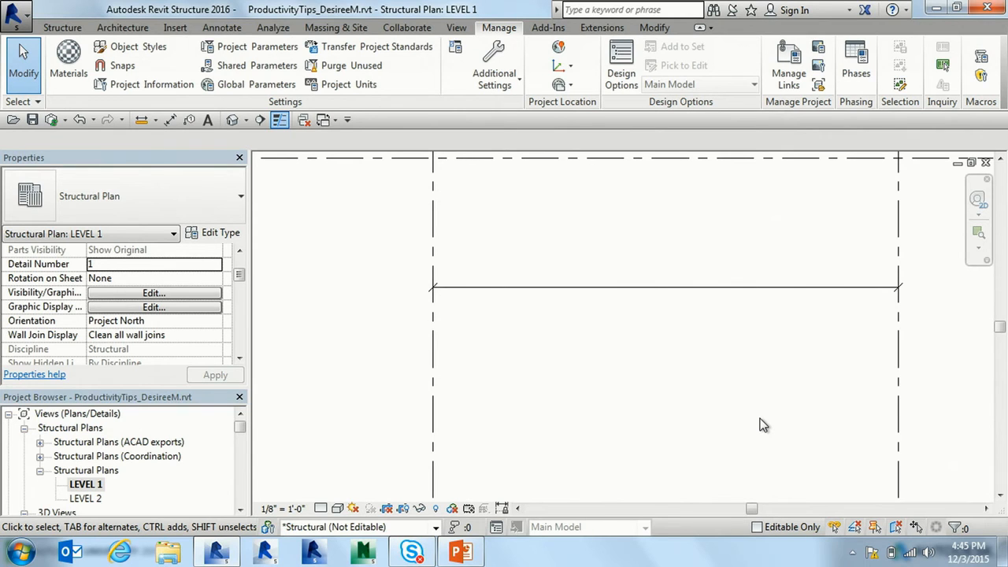
Replace the blanked text of the dimension between the grids below grid A with 24'-0".
click(663, 274)
click(664, 272)
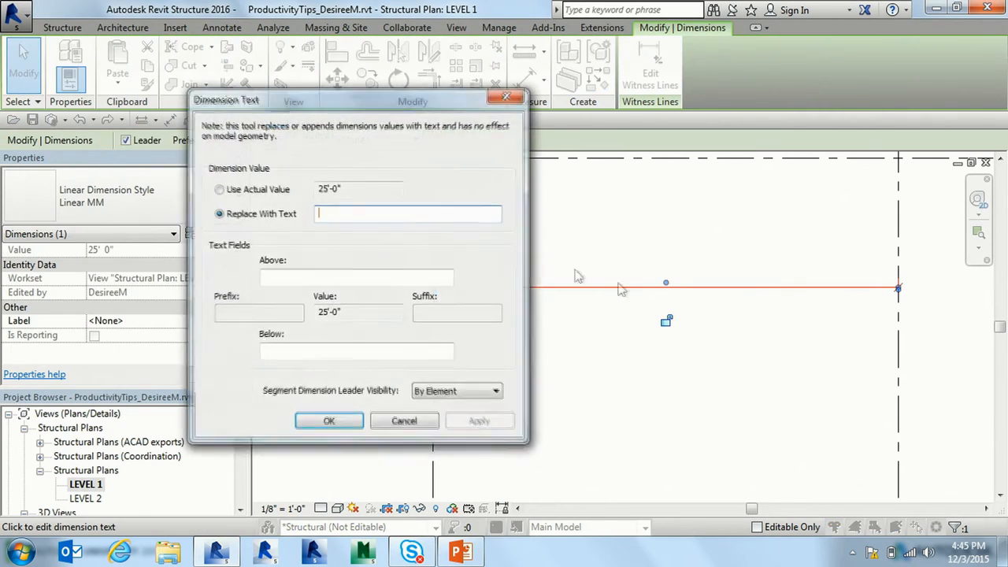
text(2)
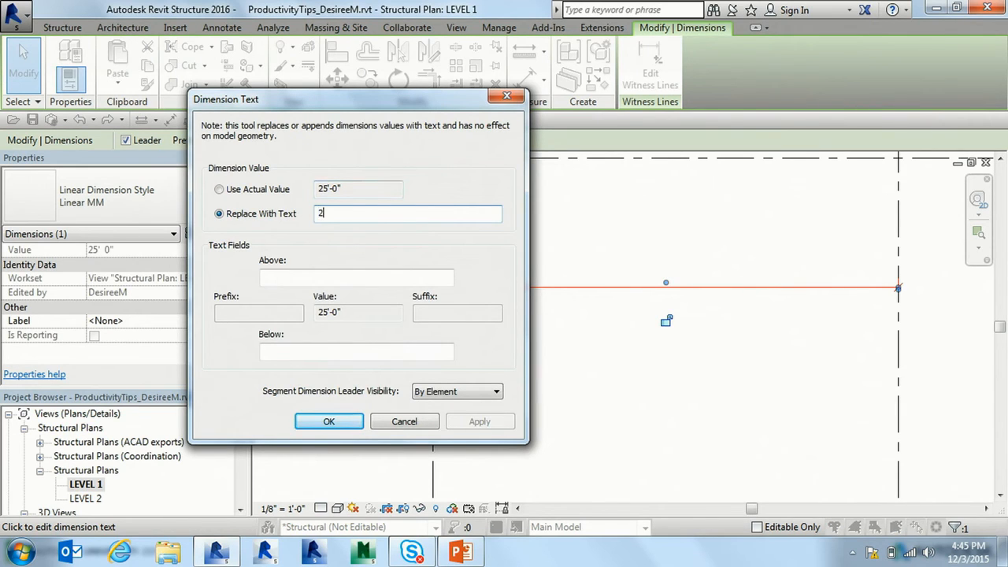
text(4'-0")
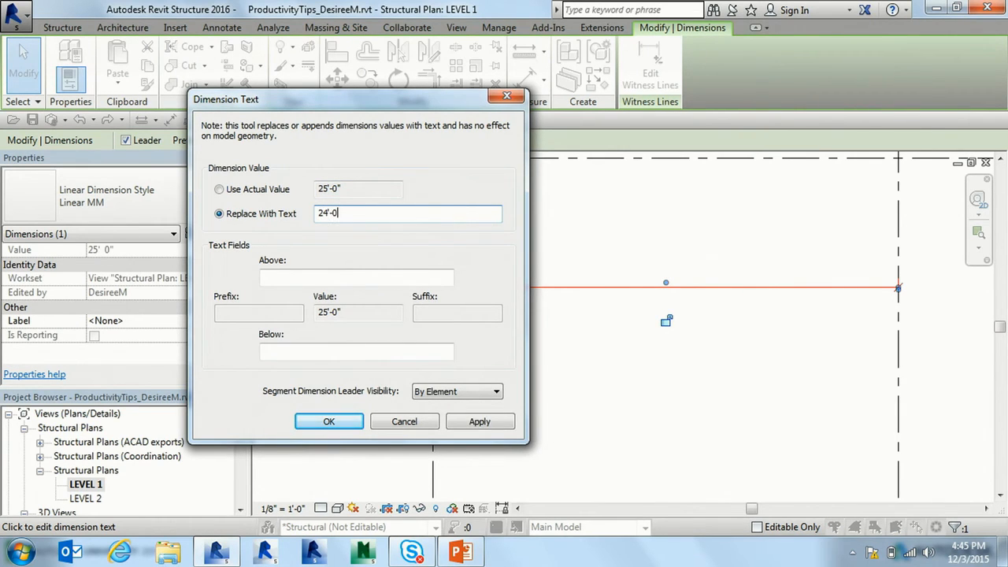
click(352, 422)
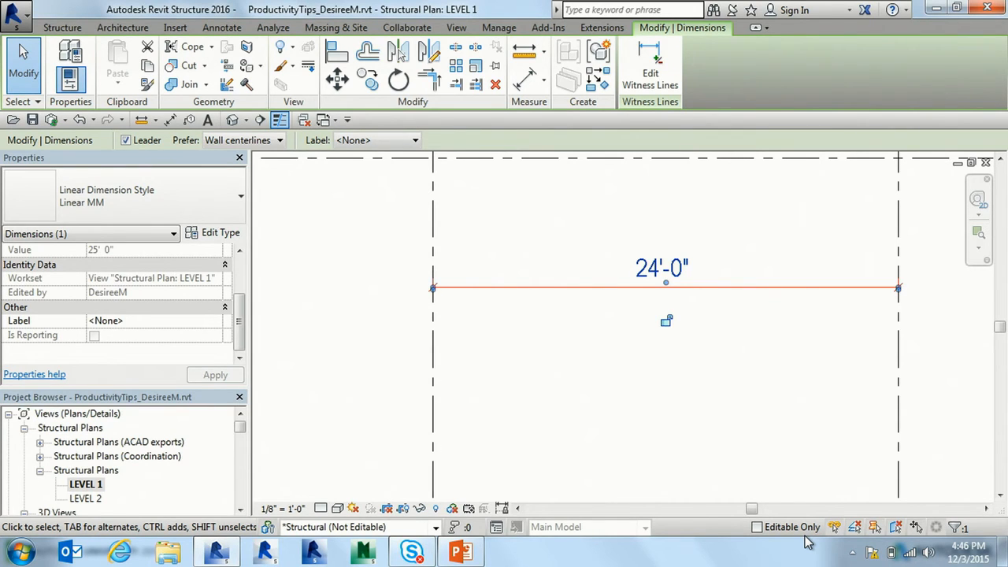
Switch to the PowerPoint slide show and view the Dimension Hack and Dimension Formulas slides.
click(1003, 552)
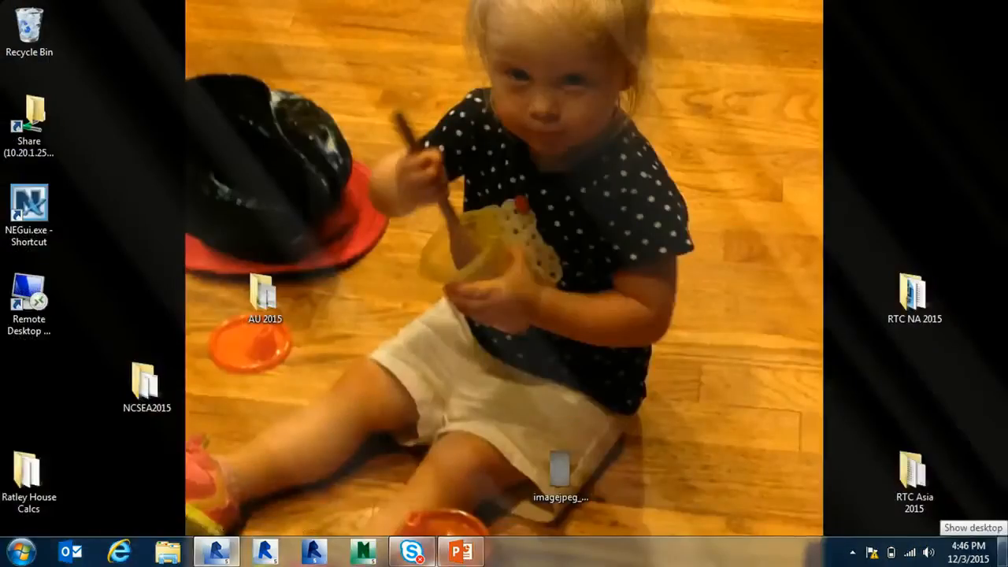
click(1003, 552)
key(super+Tab)
key(super+Tab)
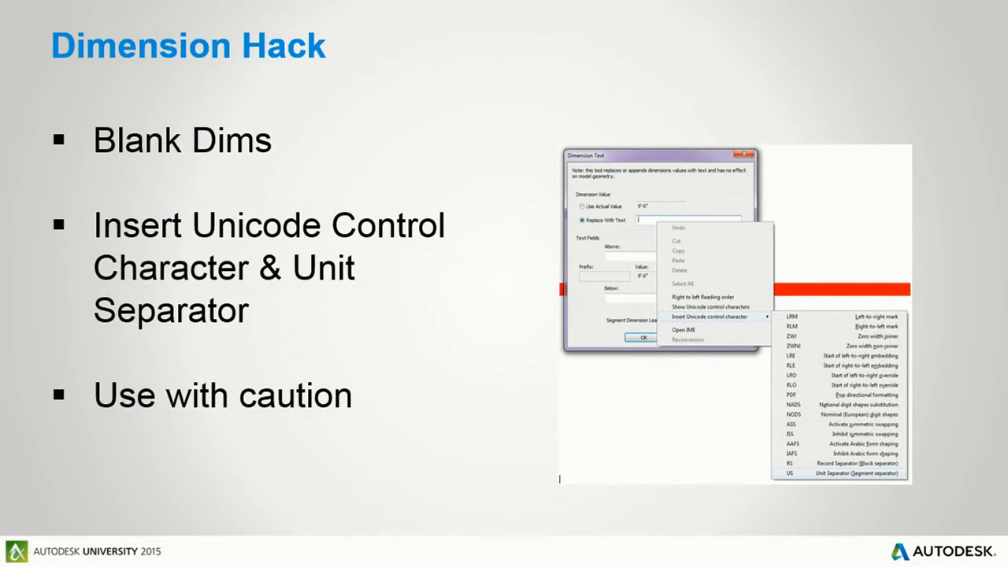
key(Right)
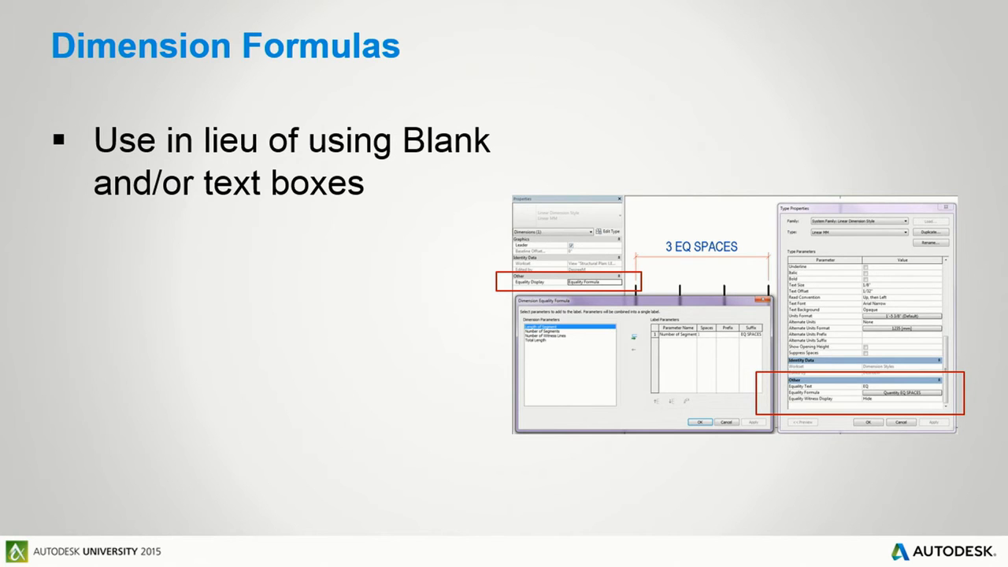
key(Right)
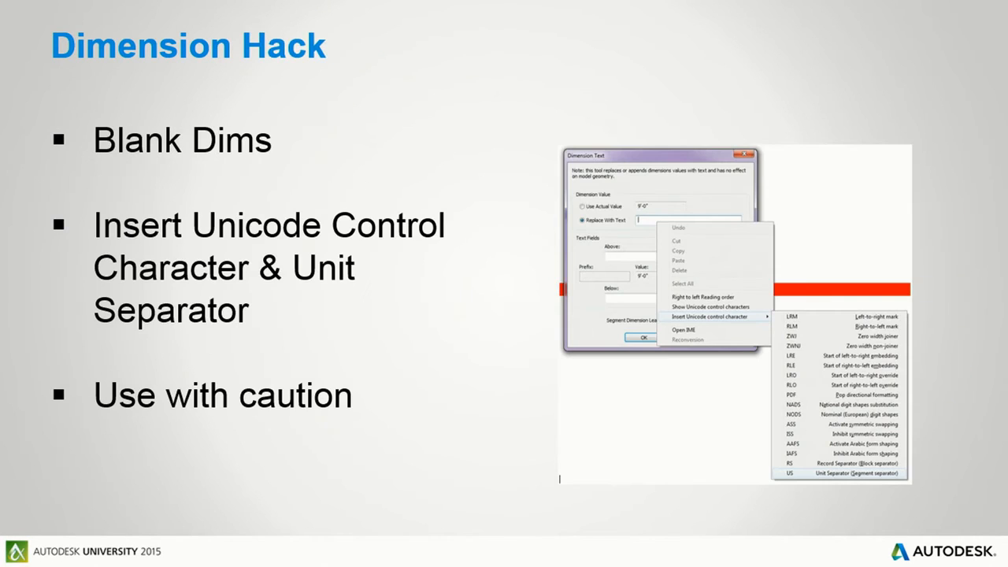
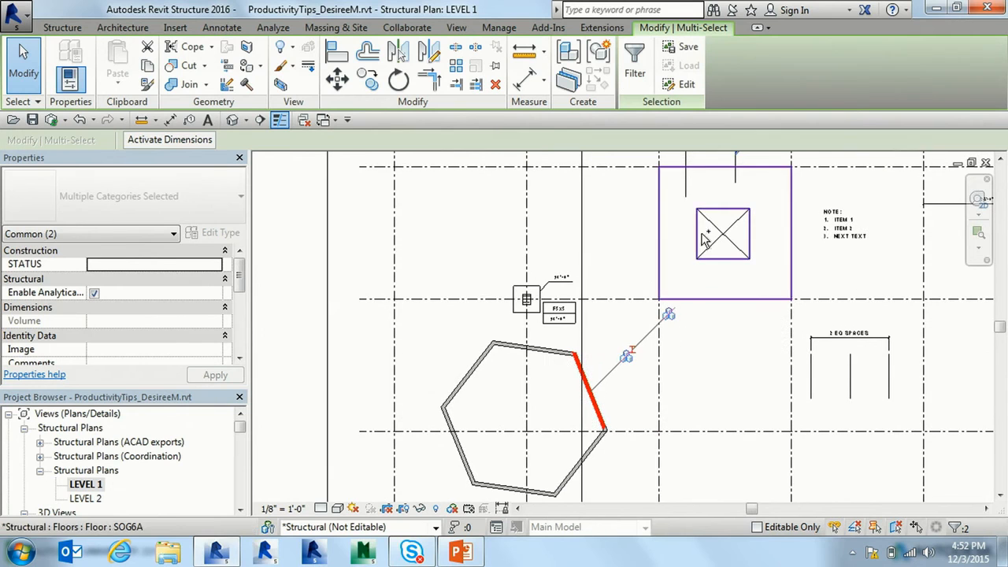
Add the floor around the shaft opening and the footing at grid intersection B-2 to the selected wall and column.
ctrl+click(696, 234)
ctrl+click(513, 309)
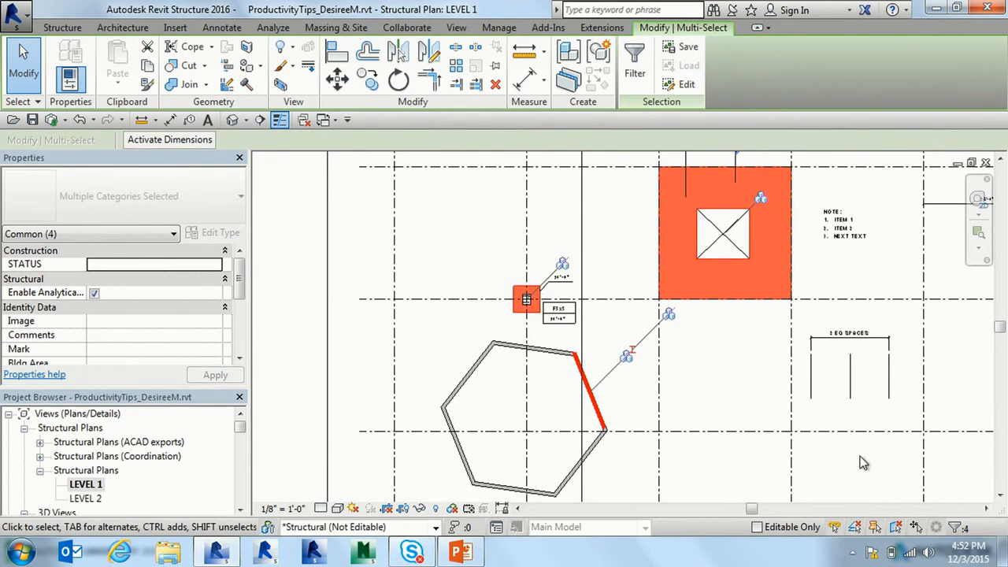
scroll(513, 308, down, 3)
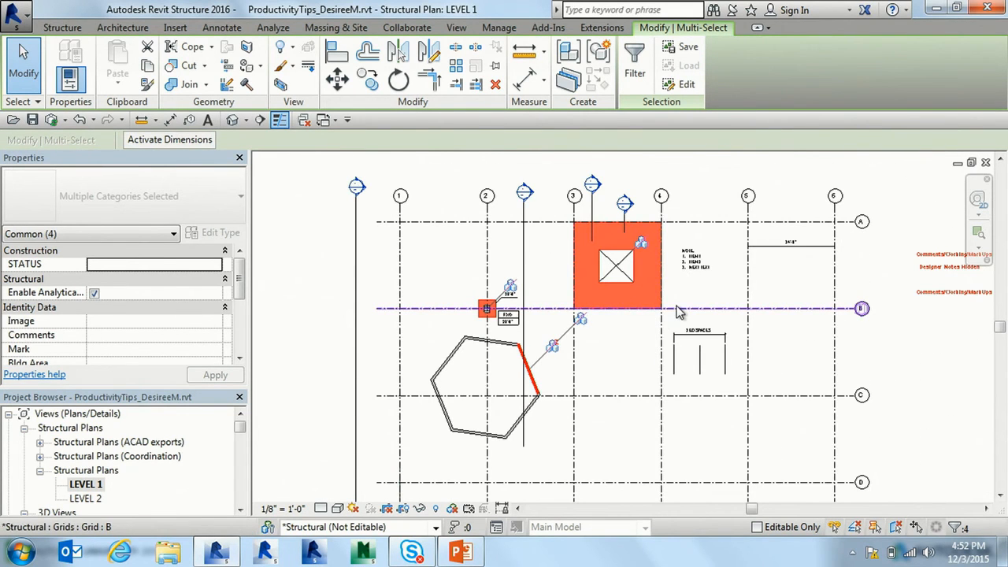
Open the default 3D view and restore the four-element selection with Select Previous, repeating it once after clearing and finally deselecting everything.
click(232, 121)
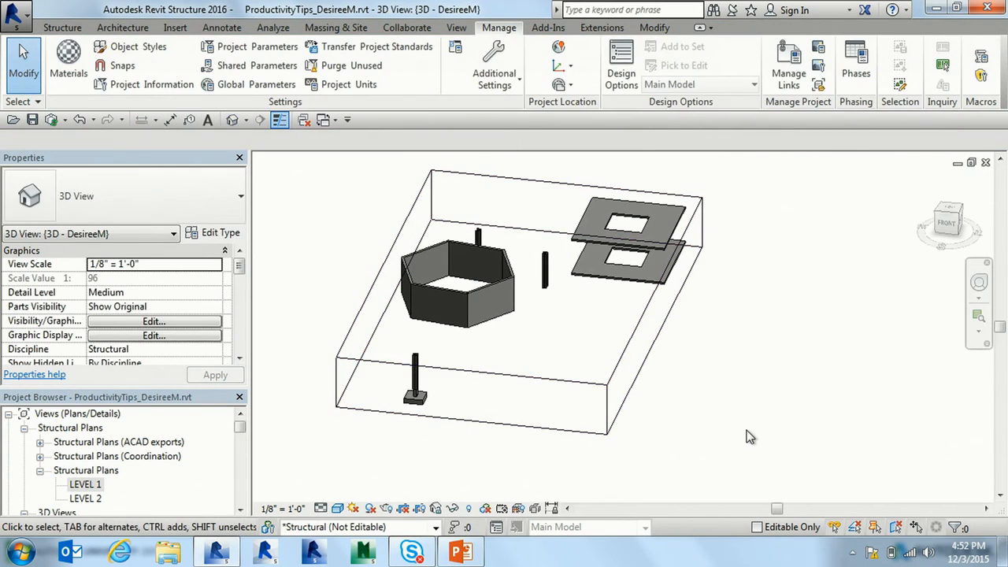
right_click(725, 267)
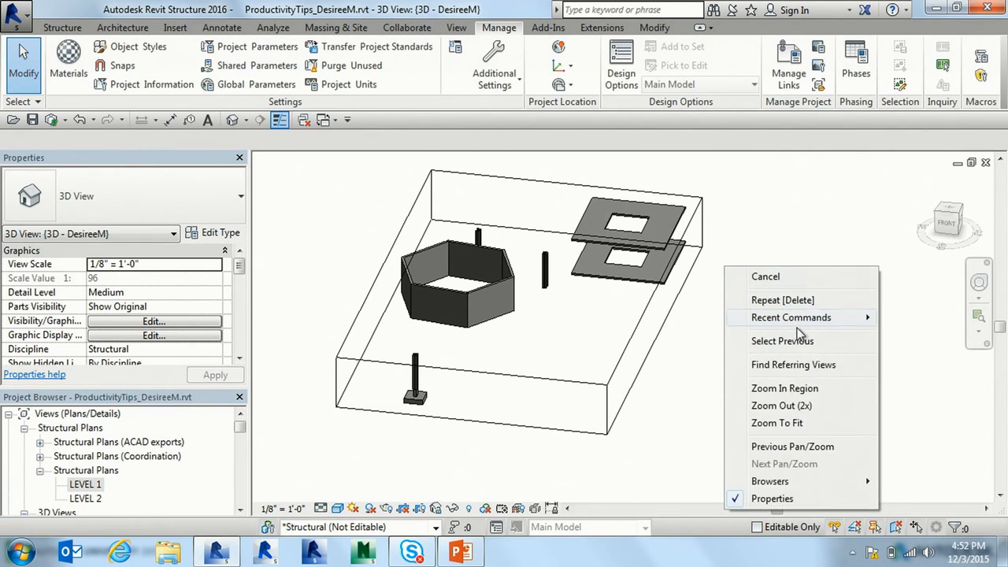
click(802, 345)
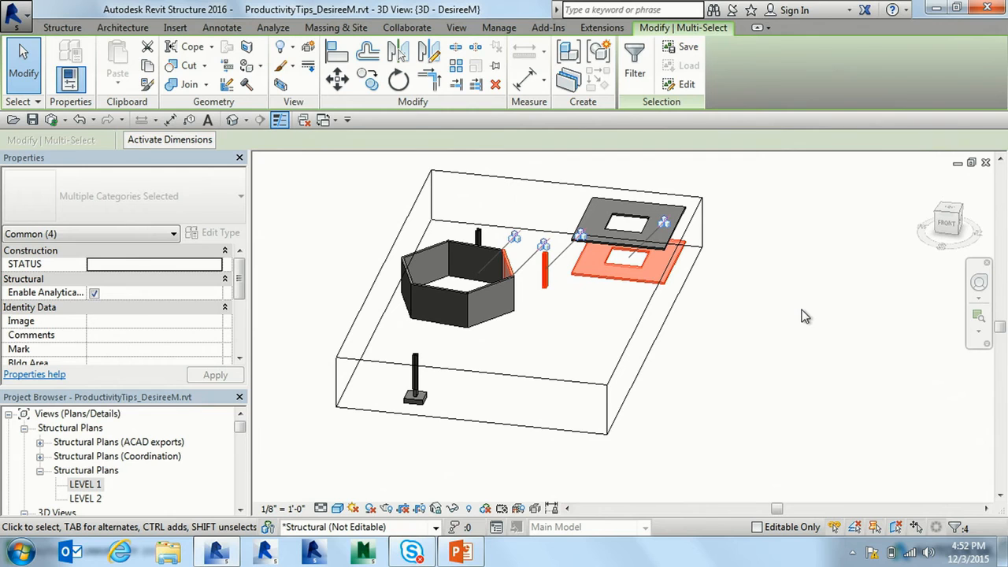
click(785, 306)
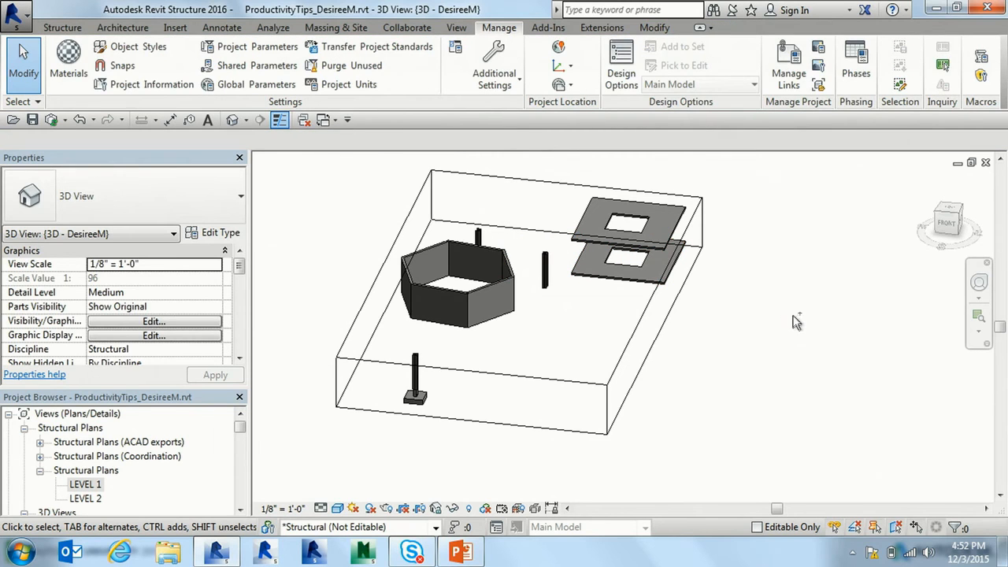
key(ctrl+Left)
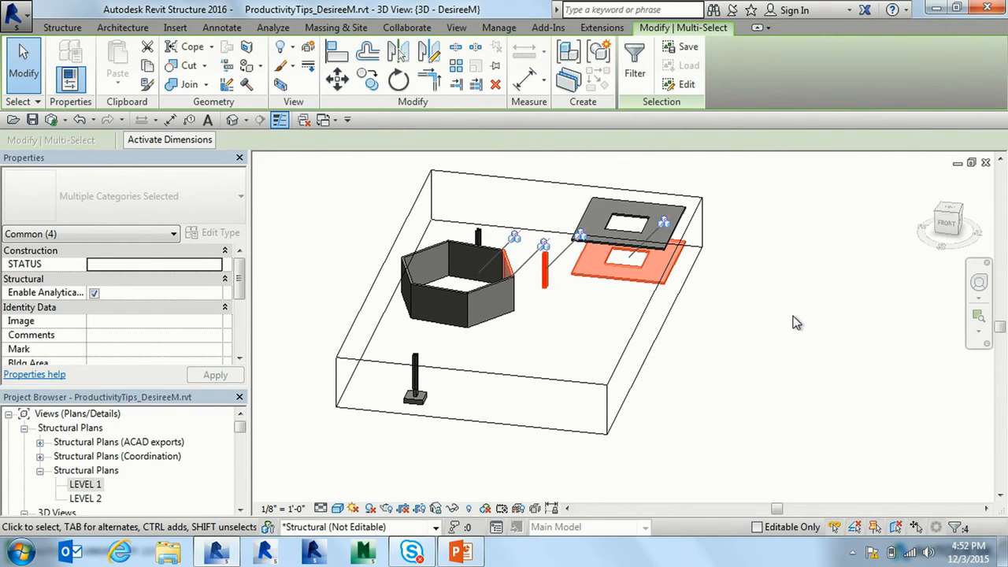
click(780, 317)
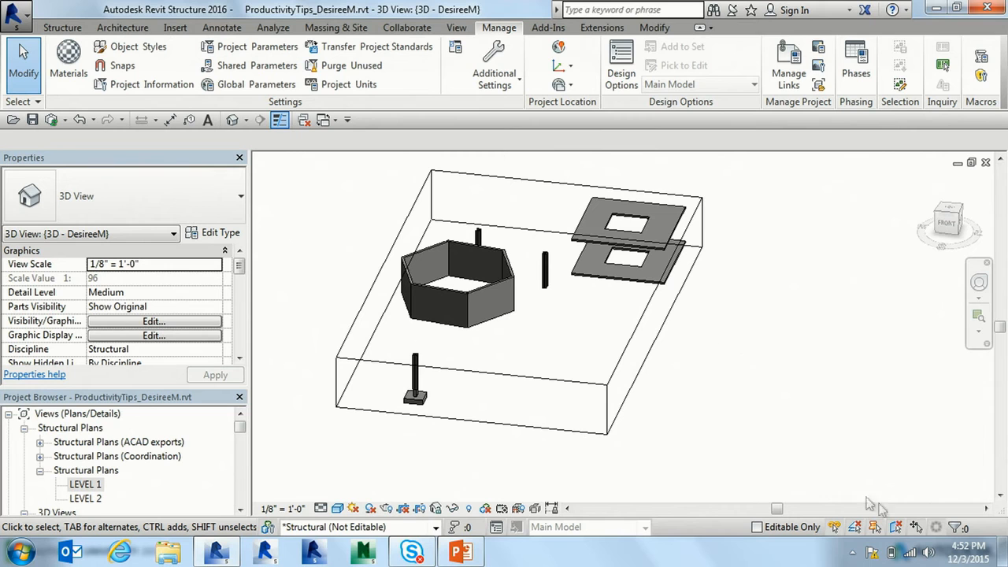
Return to the LEVEL 1 structural plan and show the elements related to the 24'-0" dimension.
key(ctrl+Tab)
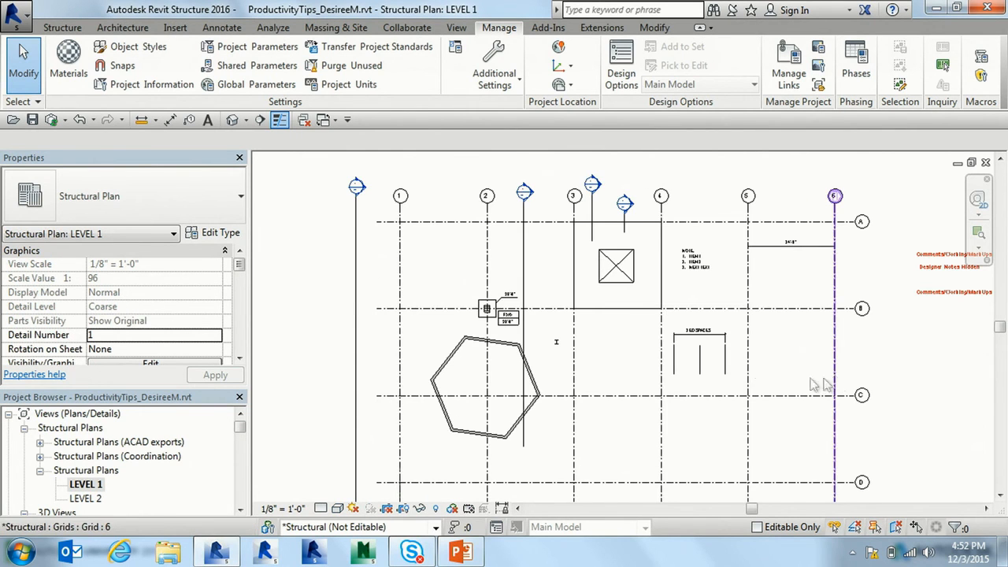
scroll(704, 314, up, 3)
scroll(747, 229, down, 3)
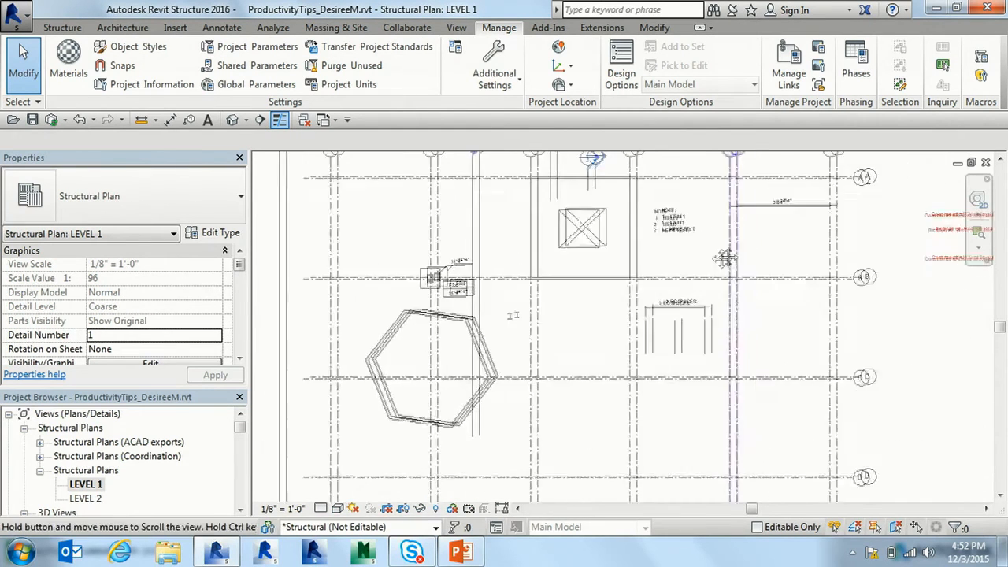
scroll(717, 229, up, 5)
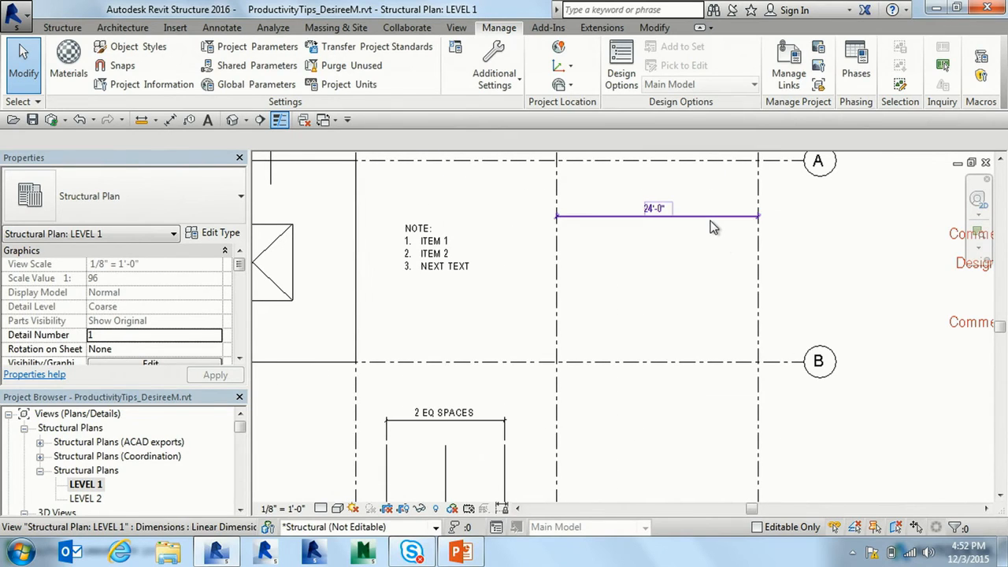
click(711, 227)
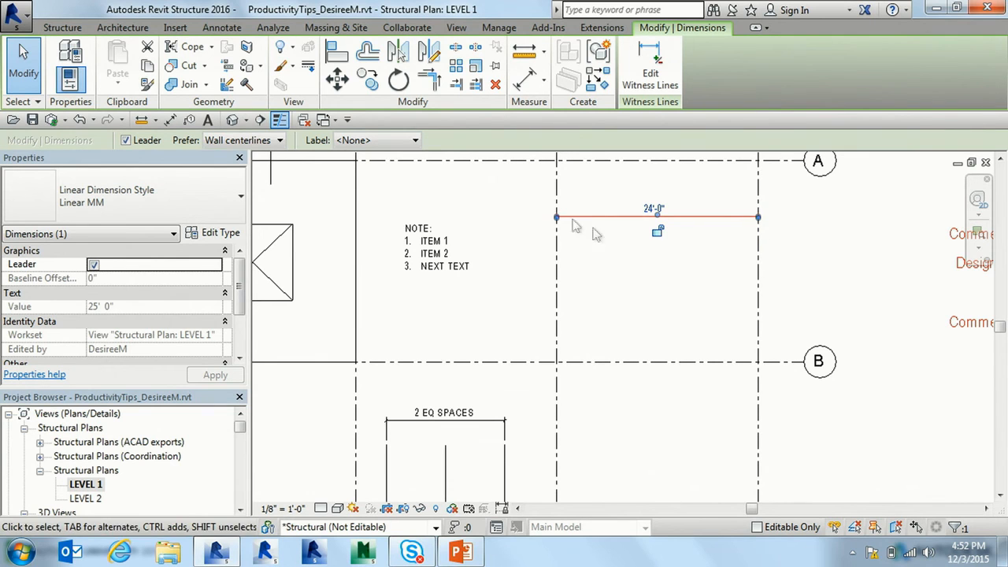
right_click(660, 236)
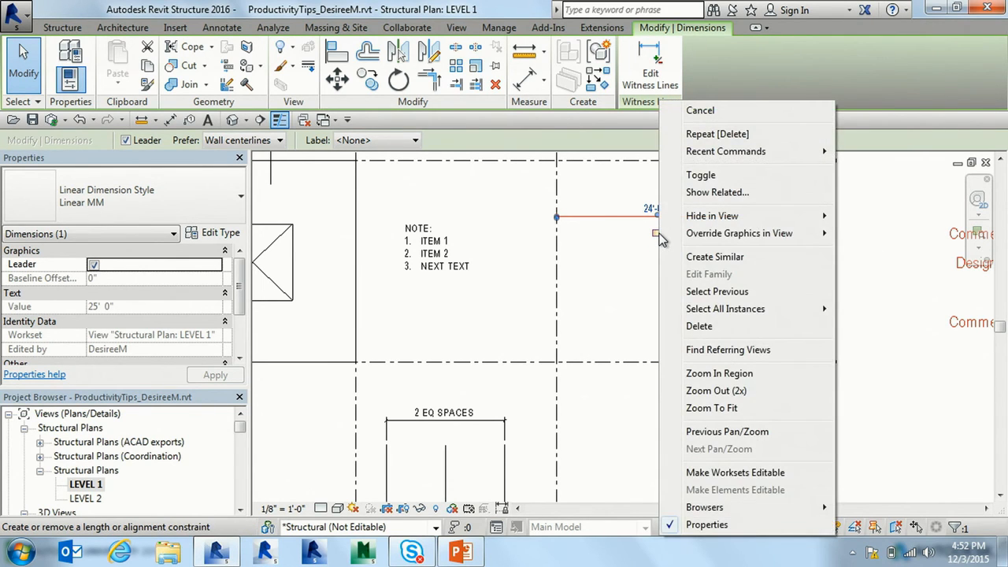
click(772, 194)
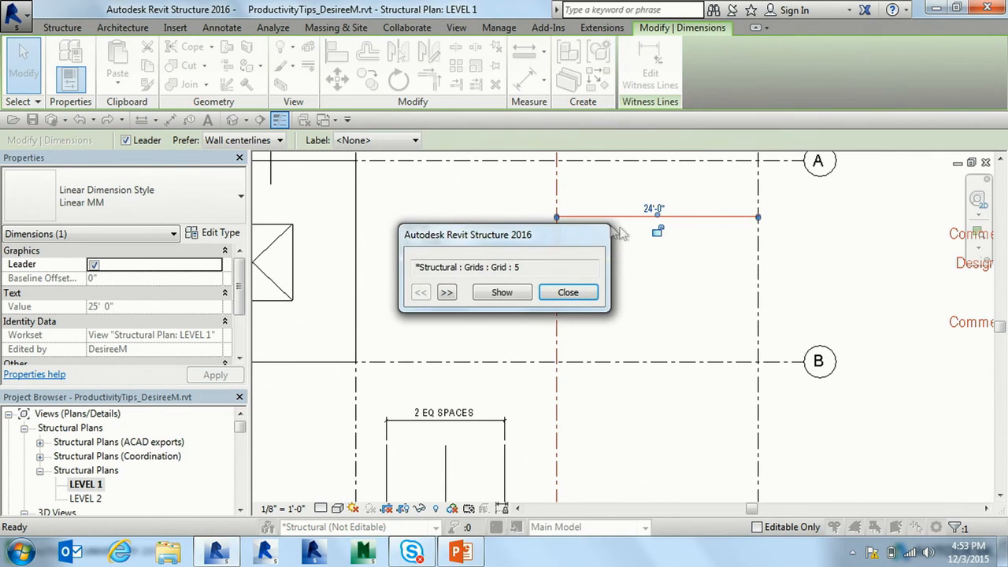
Step forward and back through the dimension's related elements, close the dialog and deselect the dimension.
drag(574, 243, 715, 280)
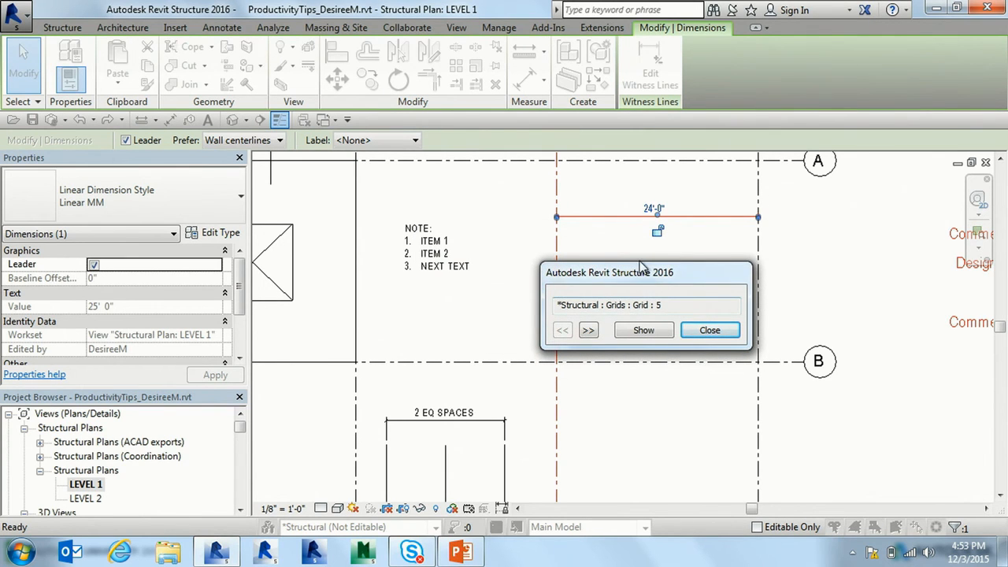
click(589, 330)
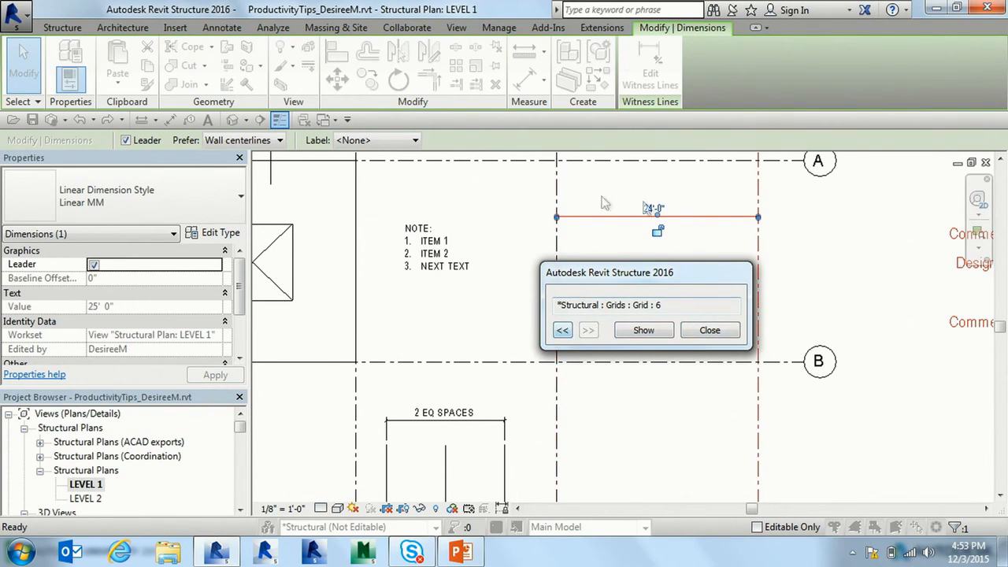
click(563, 330)
click(588, 330)
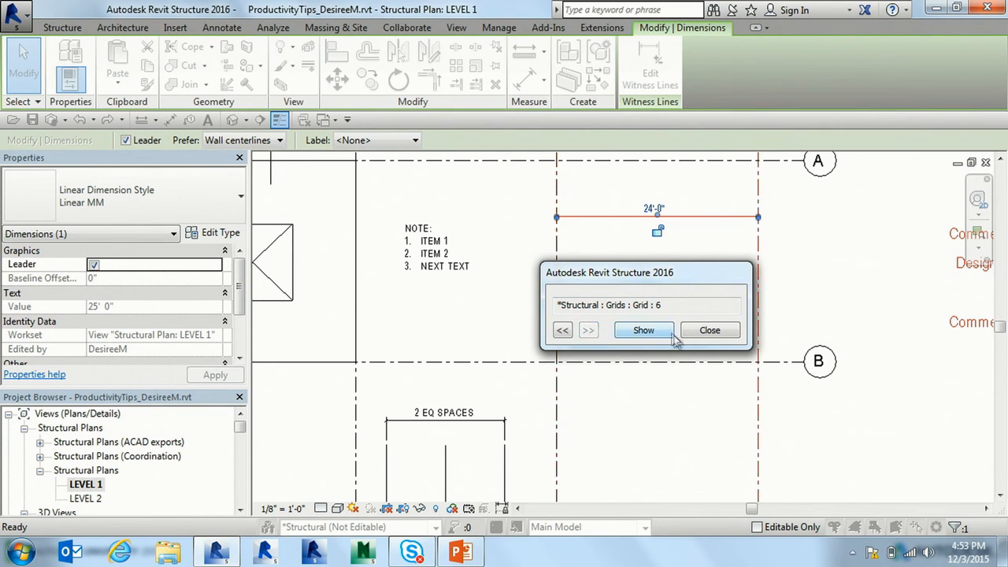
click(708, 331)
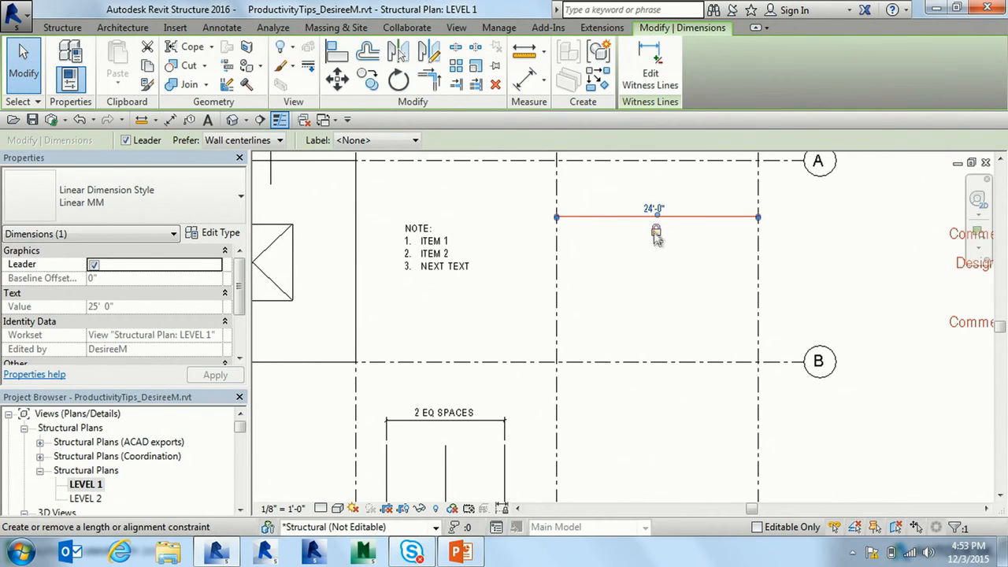
click(717, 299)
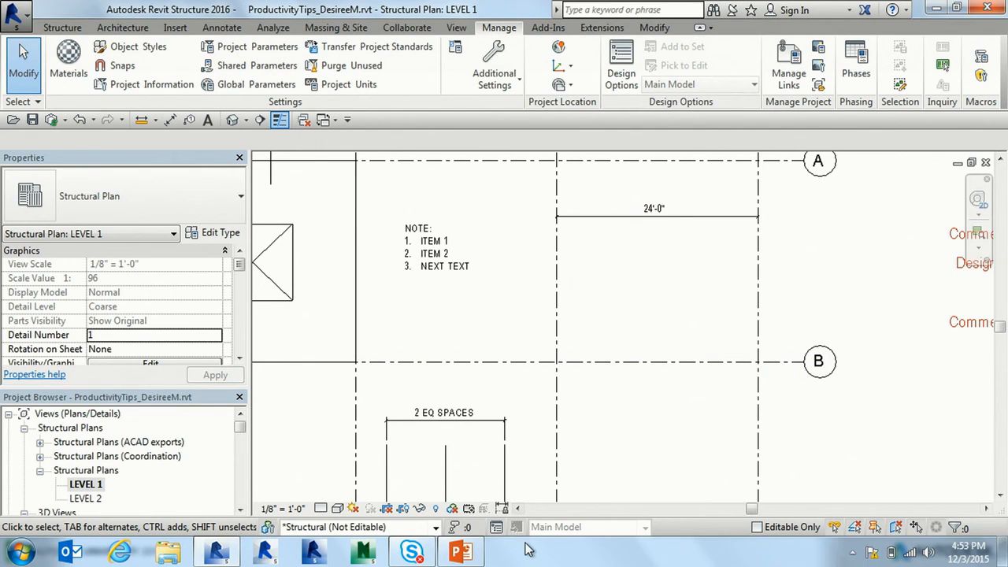
Switch to the PowerPoint slide show, advance to the Ctrl + Drag to Copy slide and return to Revit.
click(461, 552)
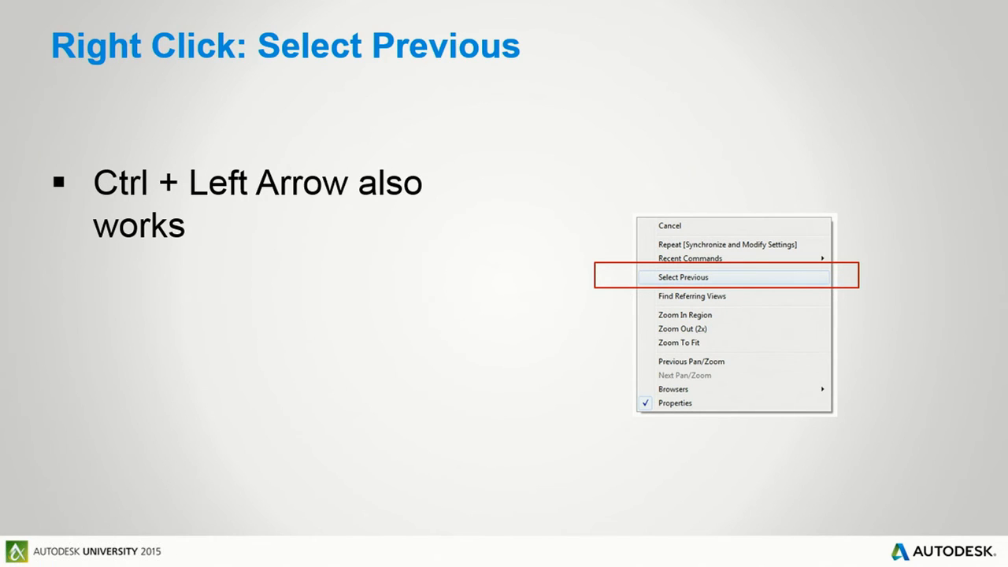
key(Right)
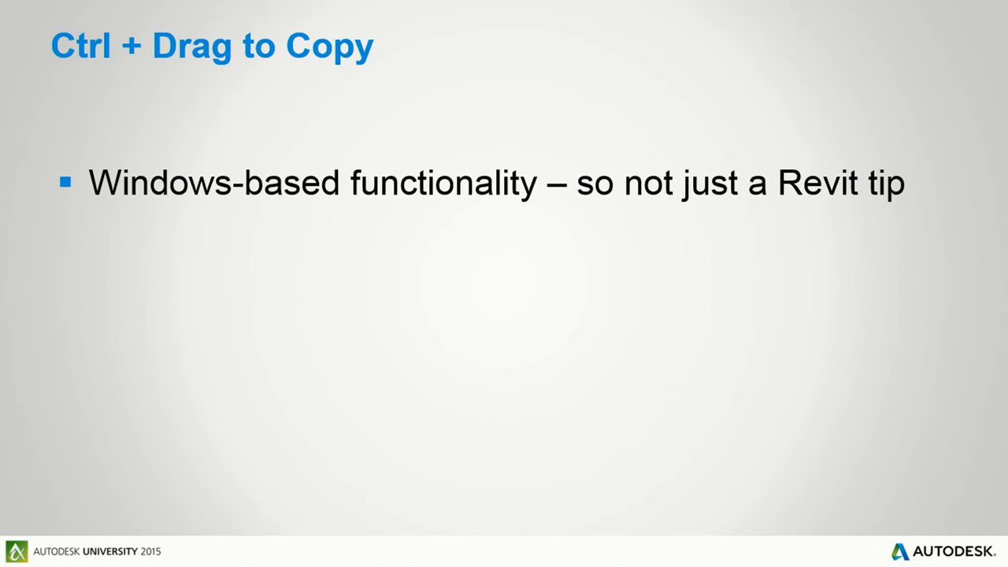
key(super+Tab)
key(super+Tab)
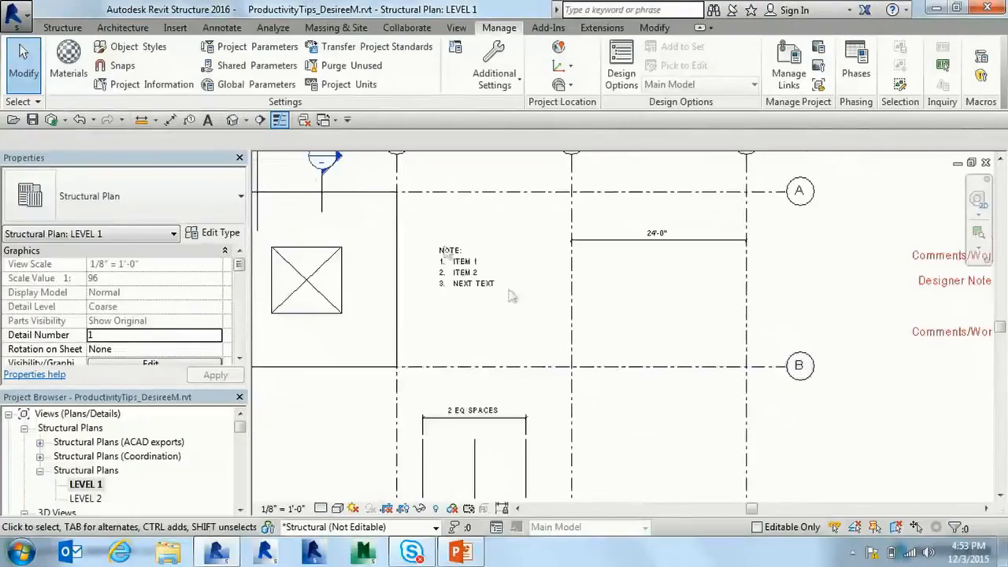
Select the W14x90 column beside the hexagonal walls, dismiss the save reminder without saving, and place three free copies of the column diagonally below it.
scroll(466, 369, down, 5)
middle_drag(481, 373, 584, 283)
scroll(462, 331, up, 7)
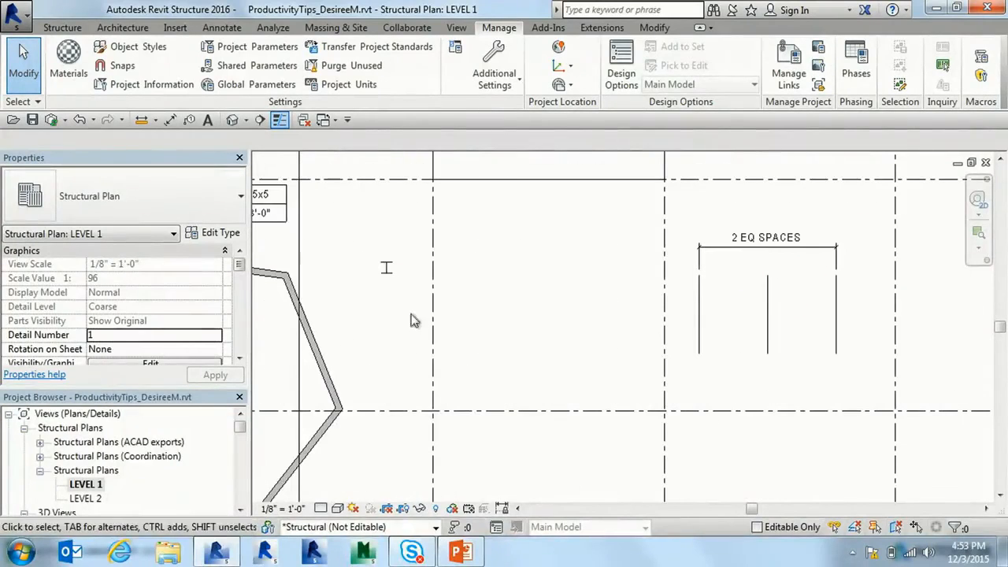
drag(364, 249, 427, 308)
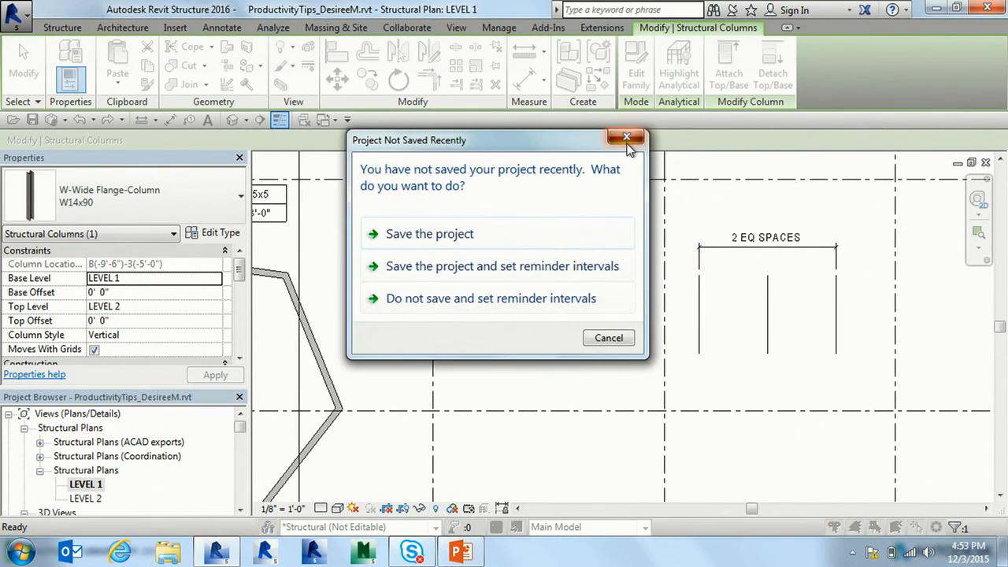
click(627, 140)
drag(367, 249, 417, 303)
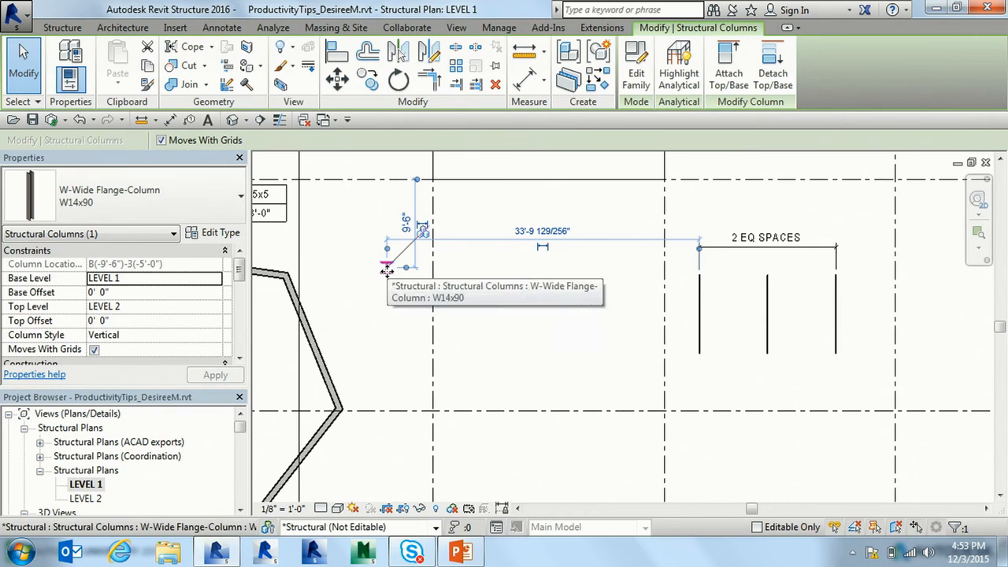
scroll(387, 271, up, 2)
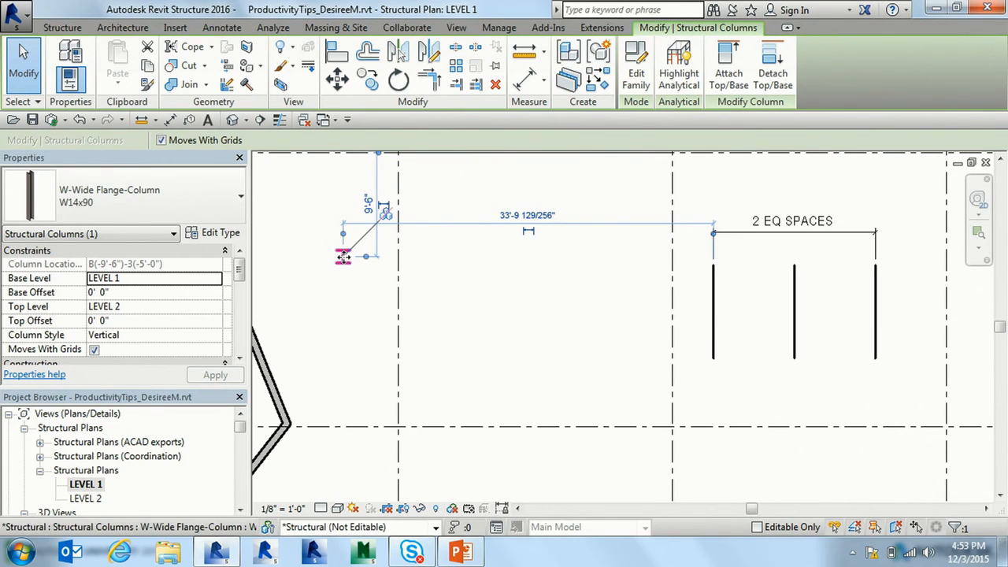
drag(344, 258, 489, 326)
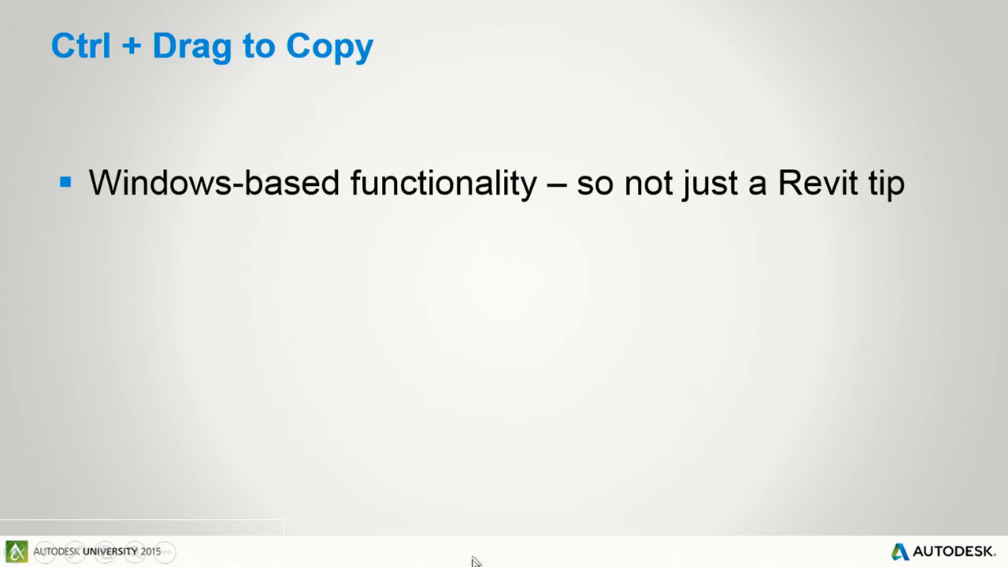
Switch to the PowerPoint slide show, advance to the Orient to View slide and return to Revit.
click(461, 552)
key(Right)
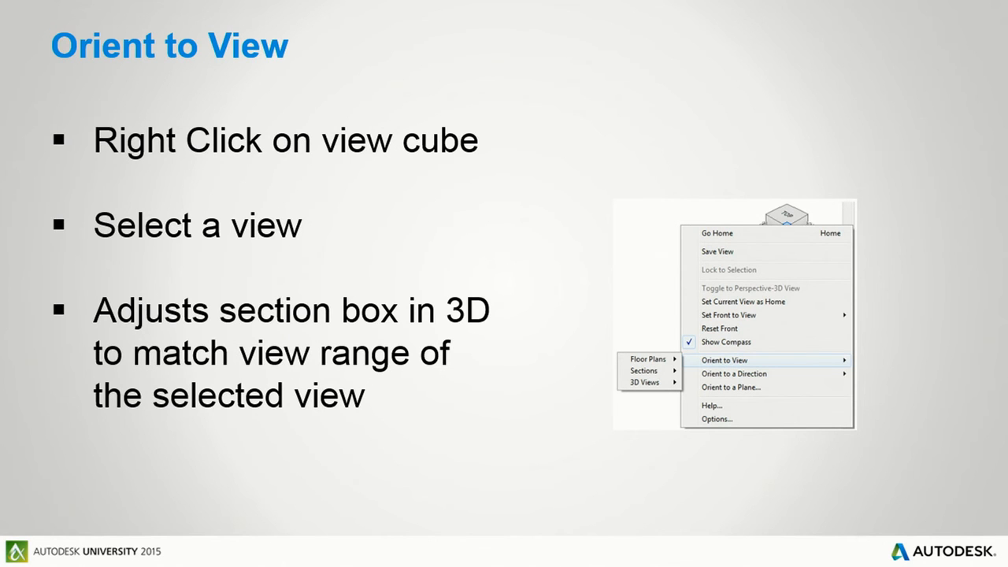
key(super+Tab)
key(super+Tab)
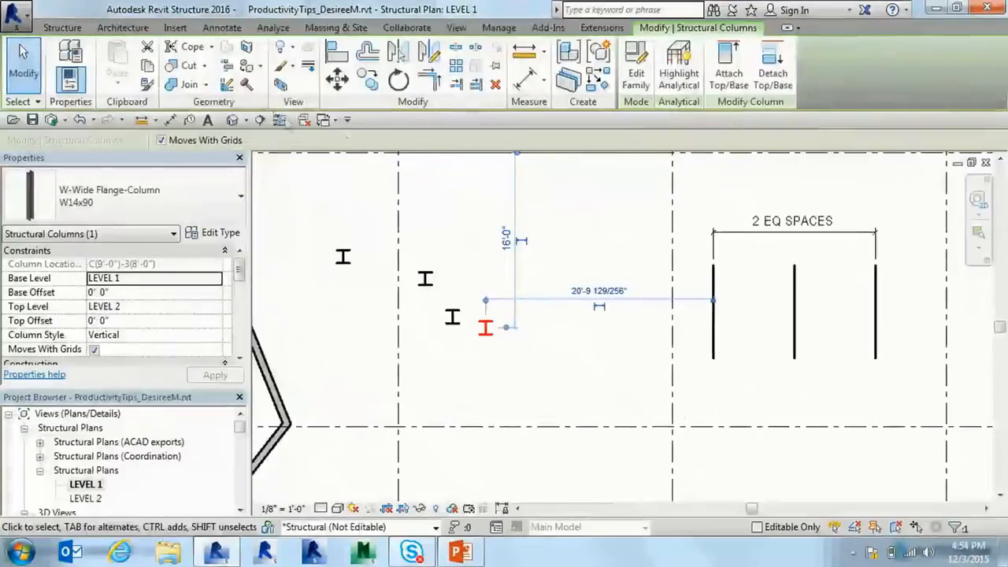
Open the default 3D view, orient it to Section: Section 1 and orbit it to an isometric angle.
click(234, 120)
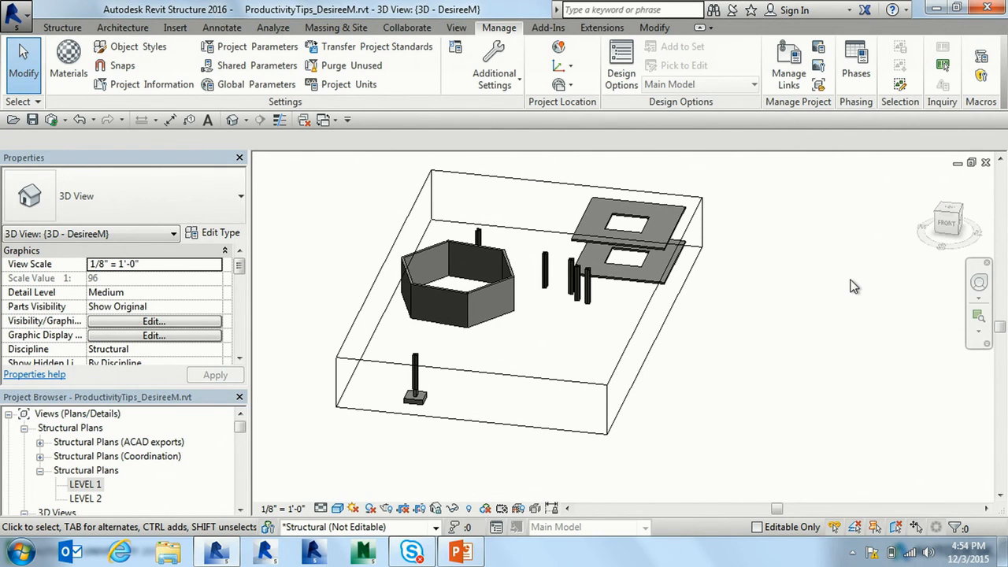
right_click(950, 222)
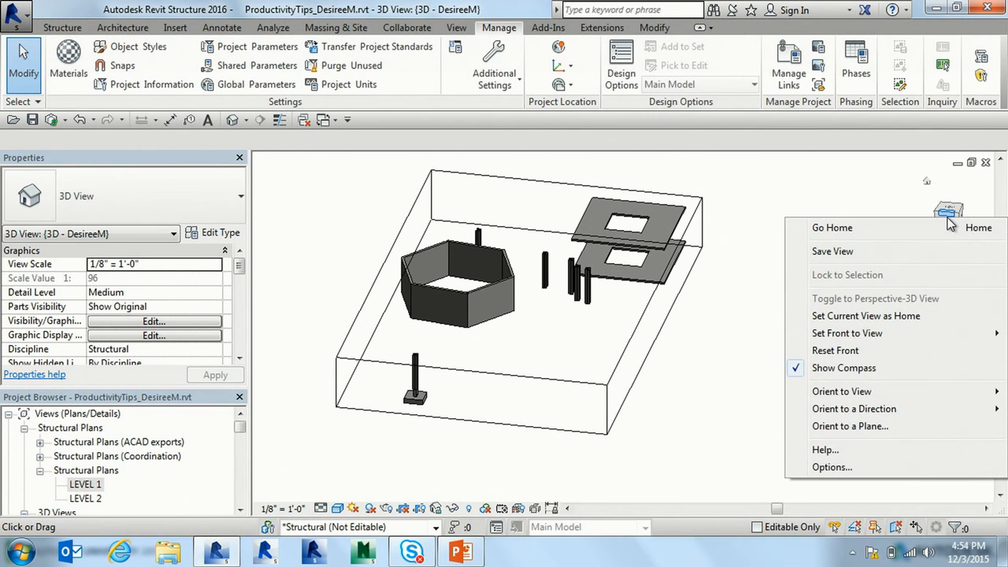
mouse_move(895, 393)
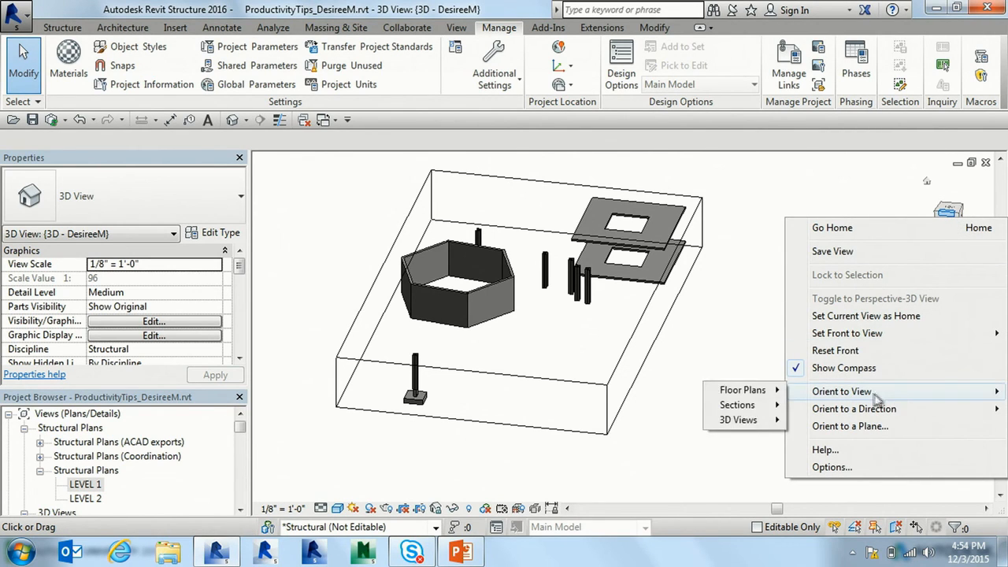
mouse_move(747, 410)
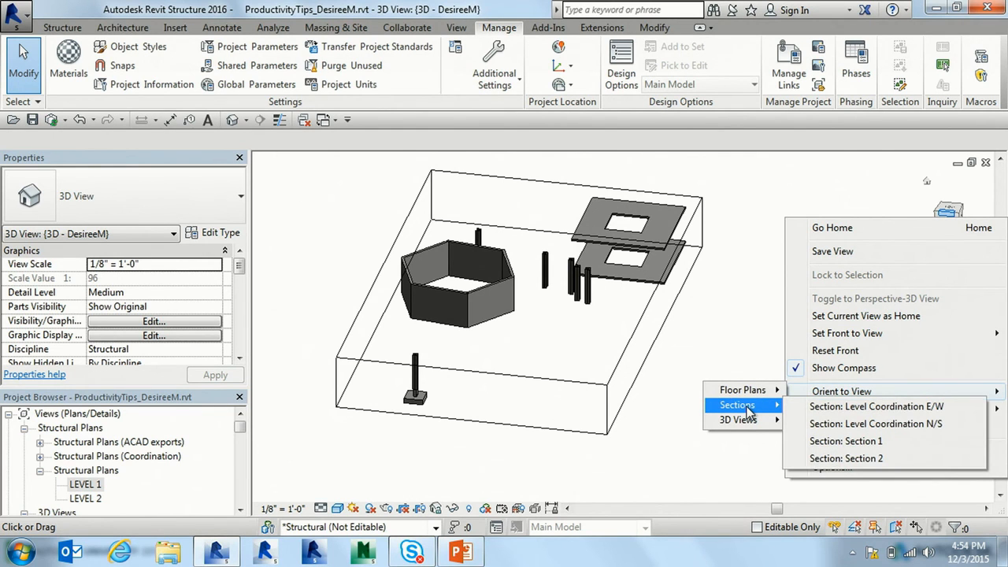
click(847, 442)
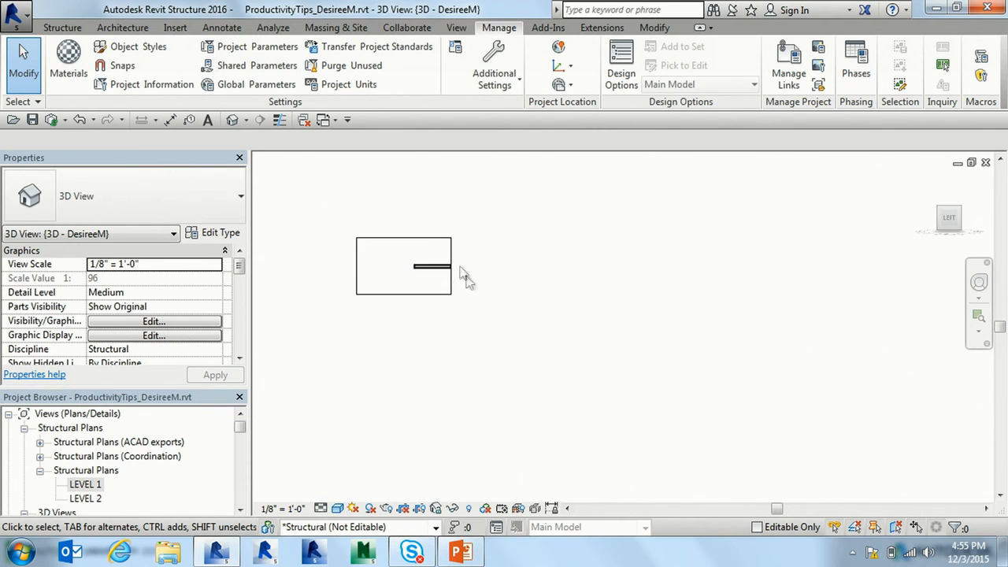
scroll(531, 401, up, 2)
scroll(440, 249, up, 2)
scroll(440, 248, up, 1)
middle_drag(457, 257, 714, 318)
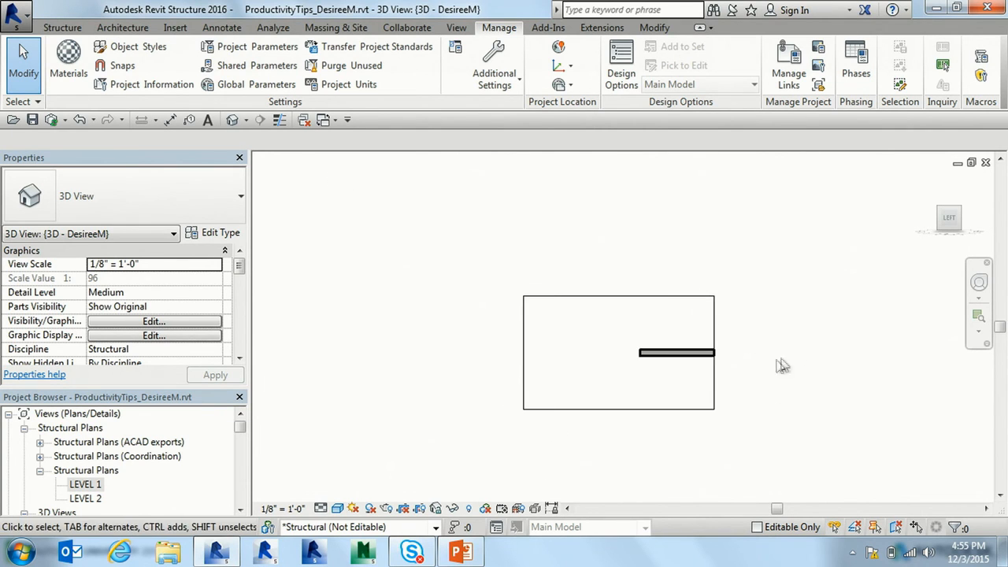
ctrl+middle_drag(768, 363, 760, 438)
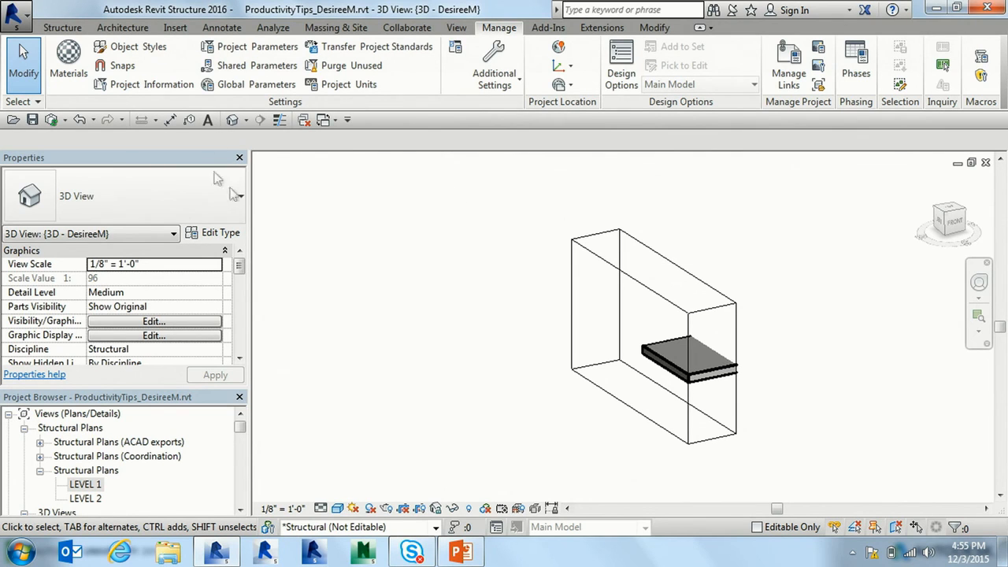
Turn the 3D view's Section Box property off and on again.
scroll(241, 292, up, 3)
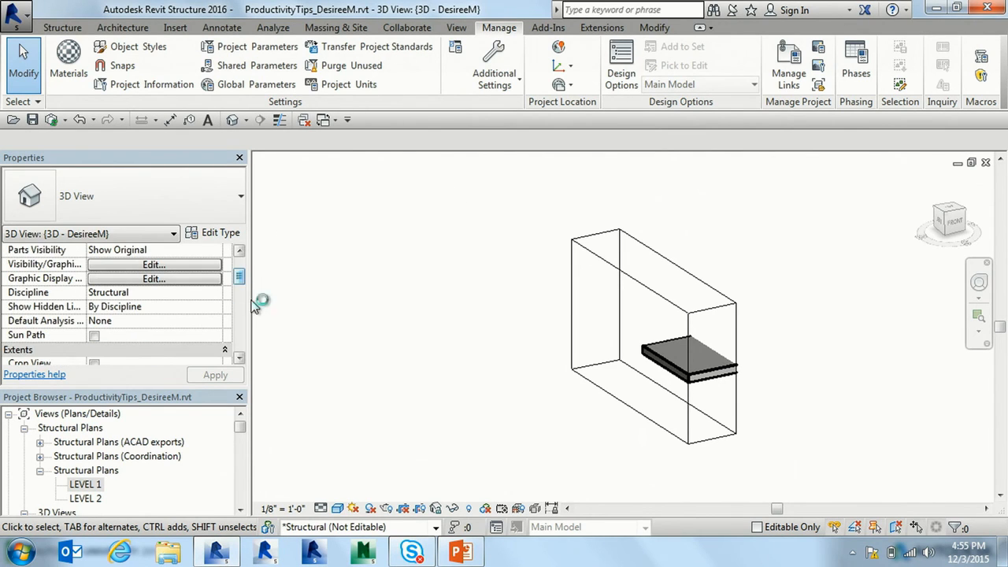
click(239, 358)
scroll(239, 358, down, 3)
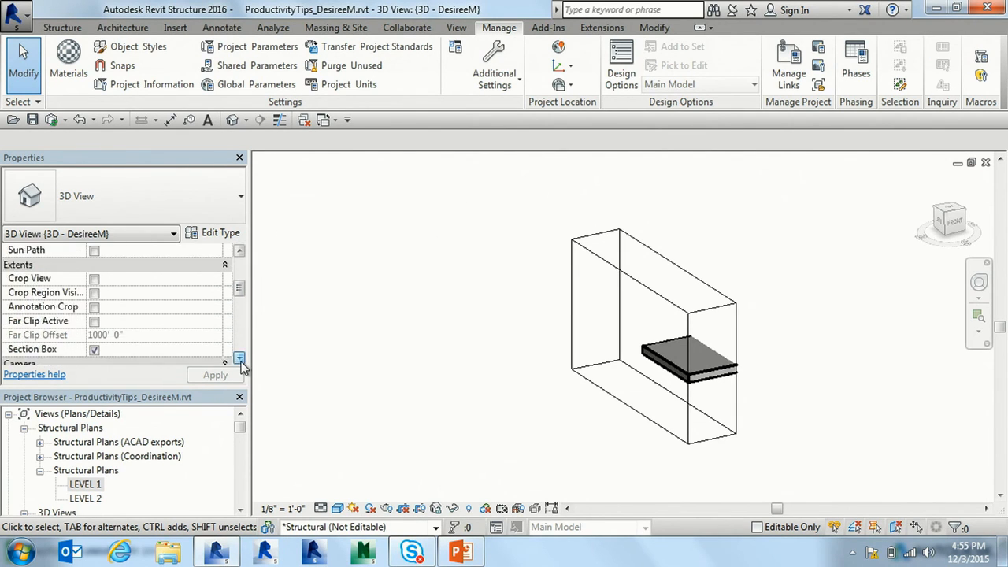
click(94, 335)
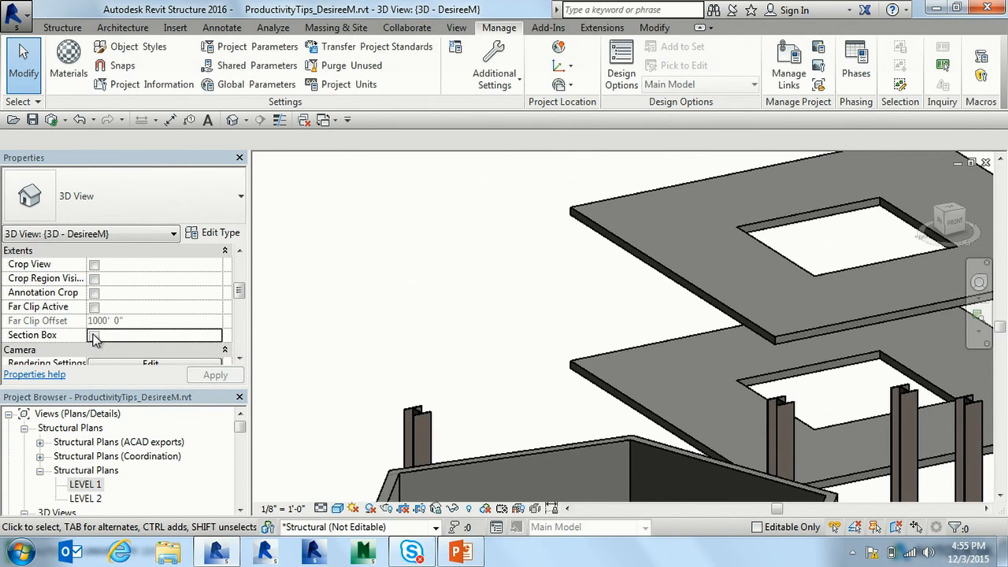
click(94, 335)
middle_drag(607, 268, 644, 311)
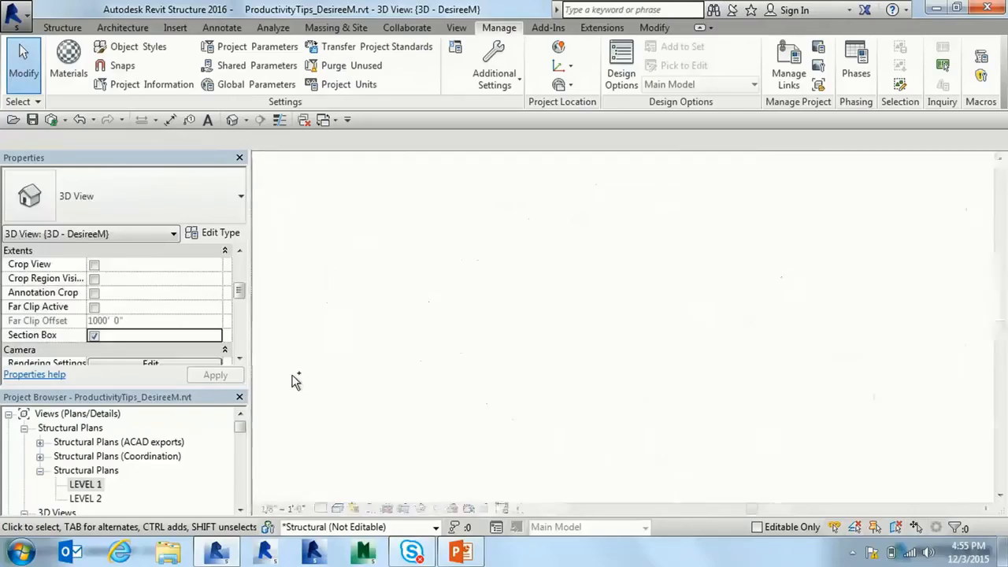
Select the F5x5 footing and its column in the LEVEL 1 plan, isolate them in 3D with Selection Box, and undo the isolation.
scroll(532, 360, down, 5)
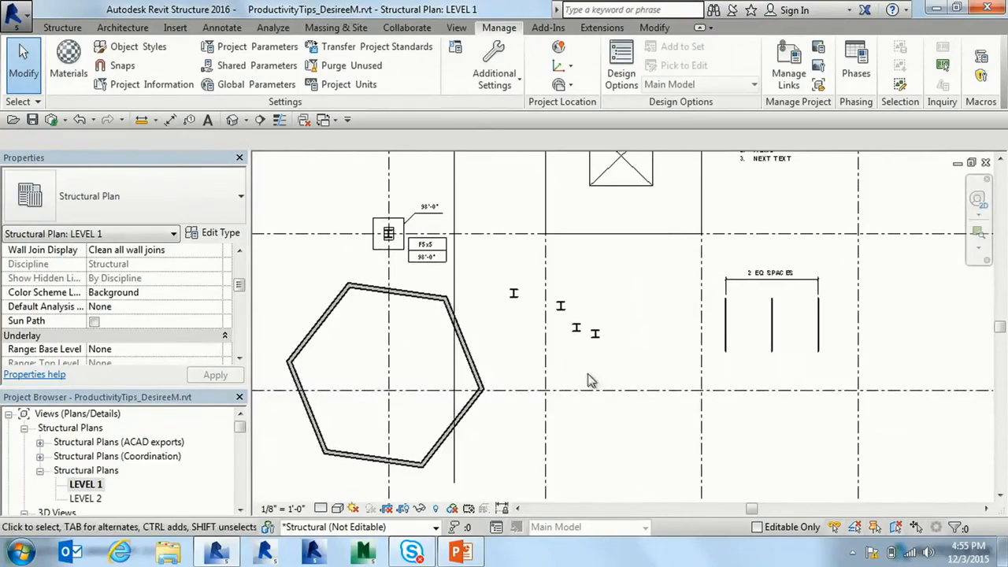
middle_drag(500, 370, 520, 187)
scroll(449, 331, up, 5)
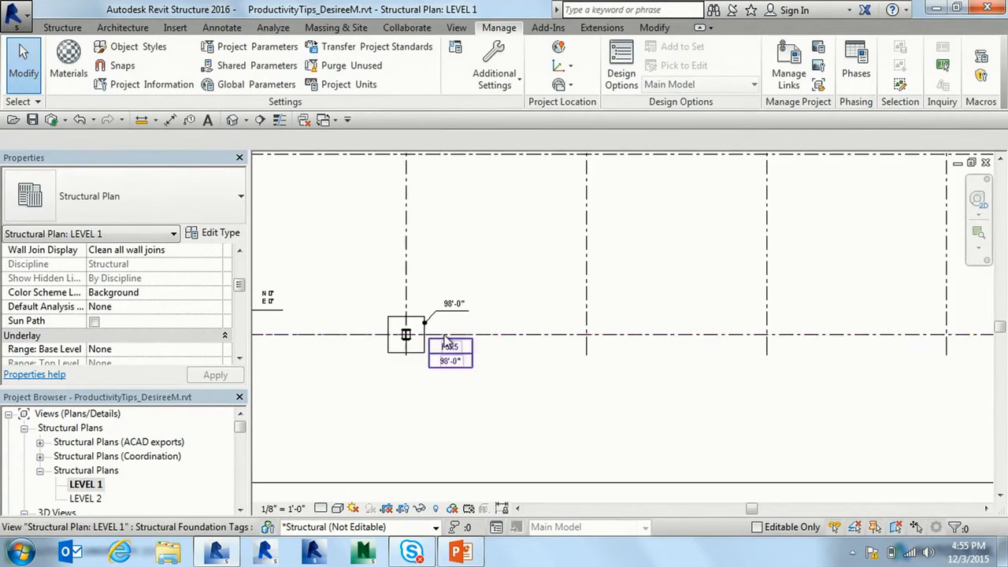
drag(299, 210, 418, 344)
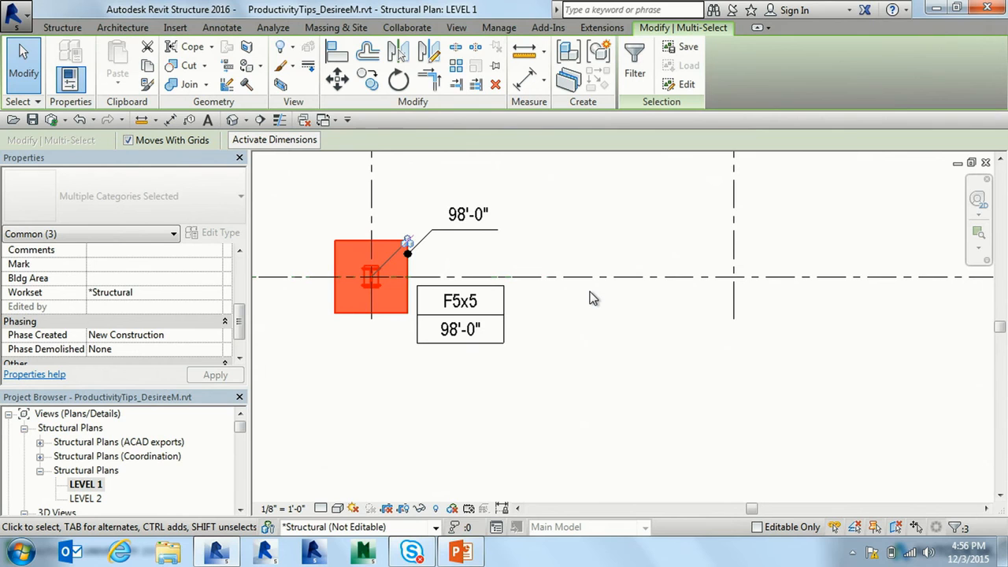
click(282, 85)
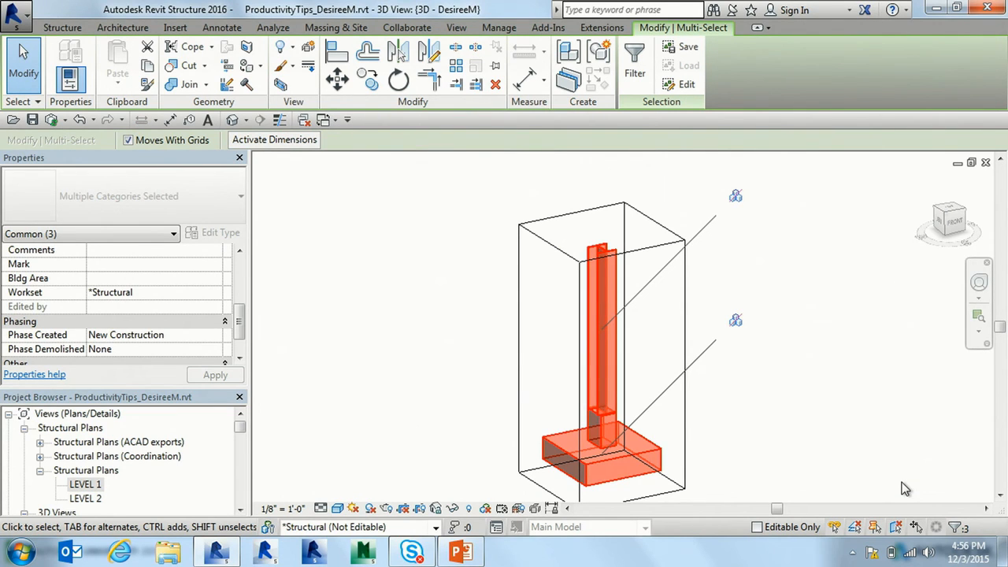
scroll(796, 432, down, 1)
middle_drag(785, 440, 746, 396)
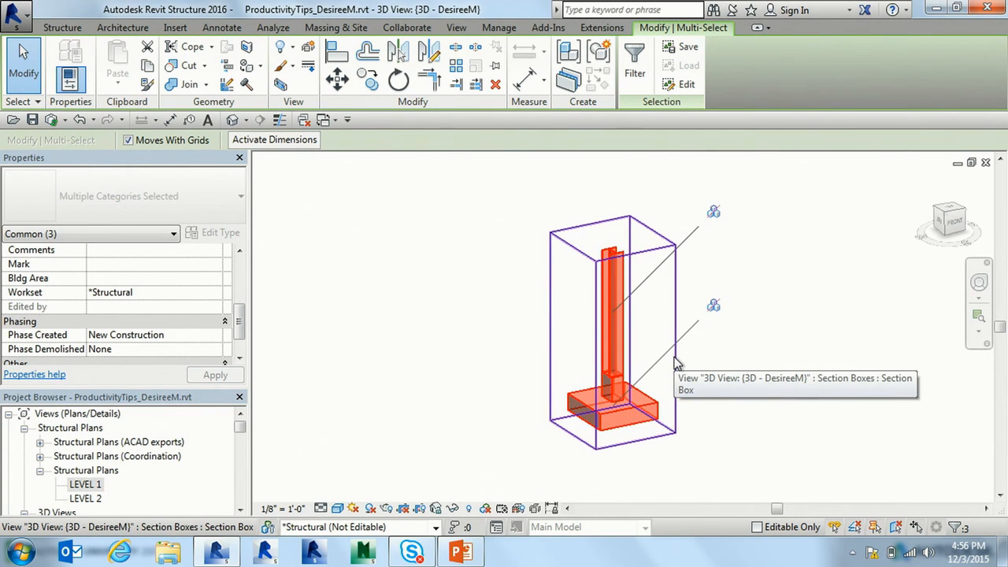
click(747, 361)
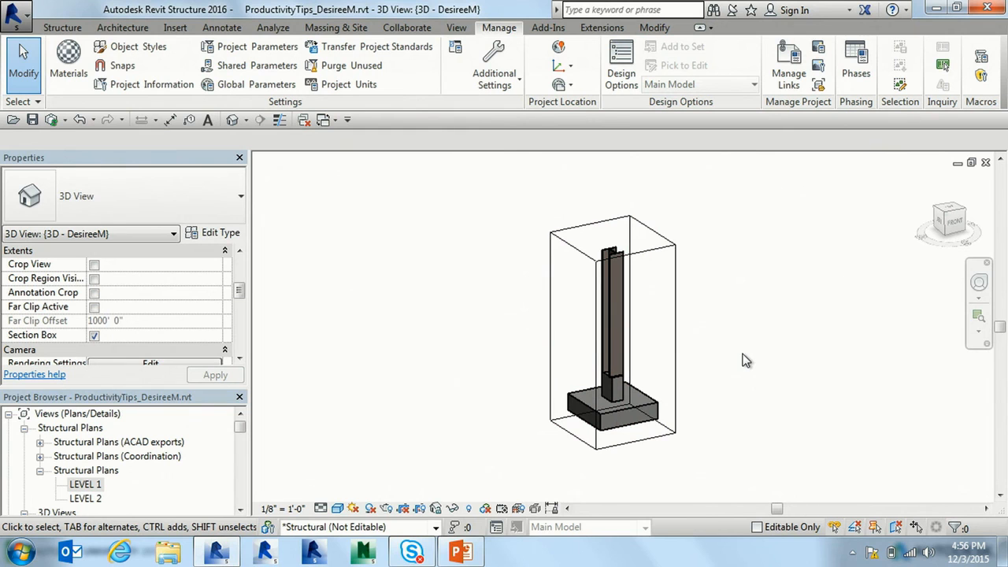
key(ctrl+z)
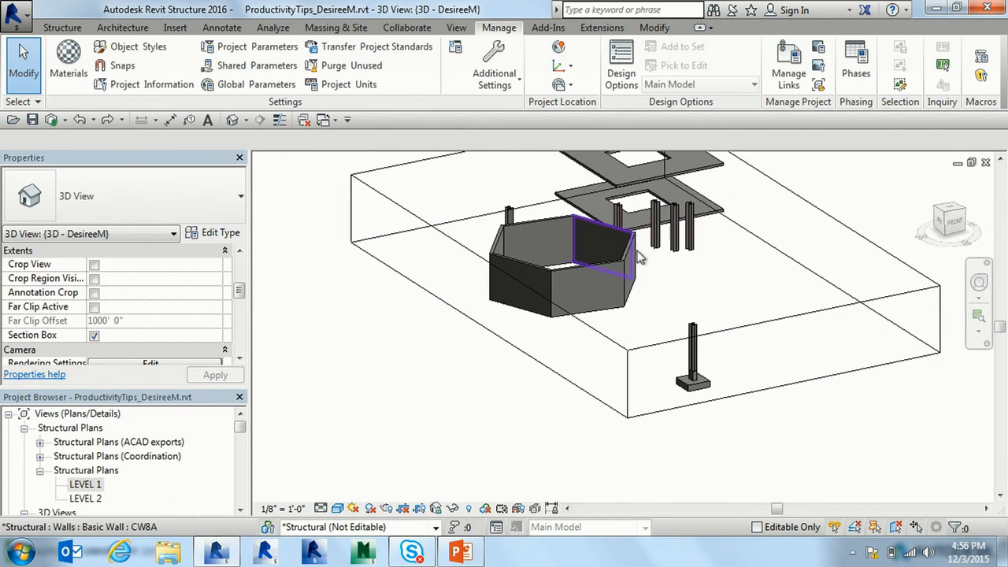
Select the column and its footing in the 3D view and isolate them with Selection Box.
drag(654, 290, 766, 443)
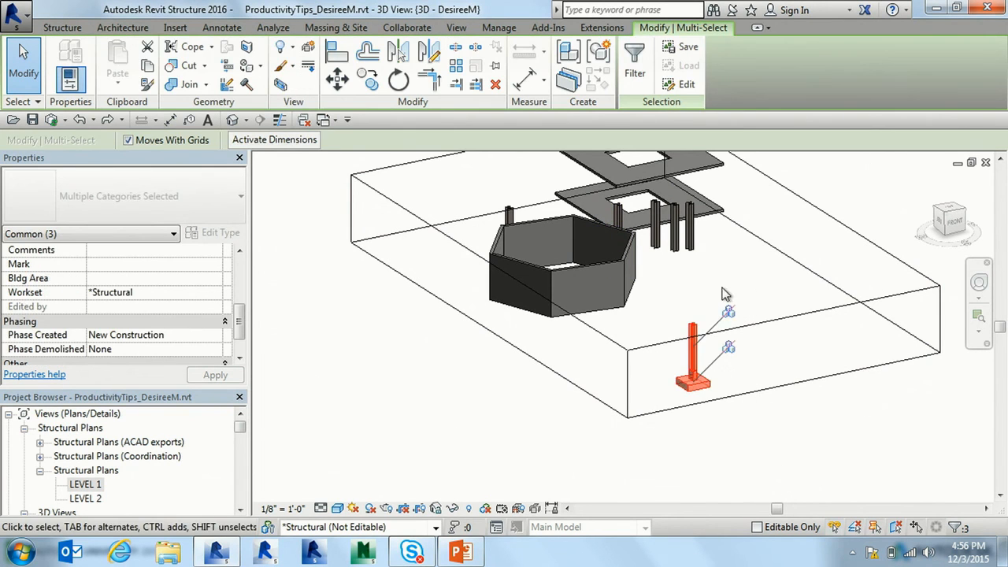
scroll(722, 289, down, 1)
middle_drag(723, 289, 683, 339)
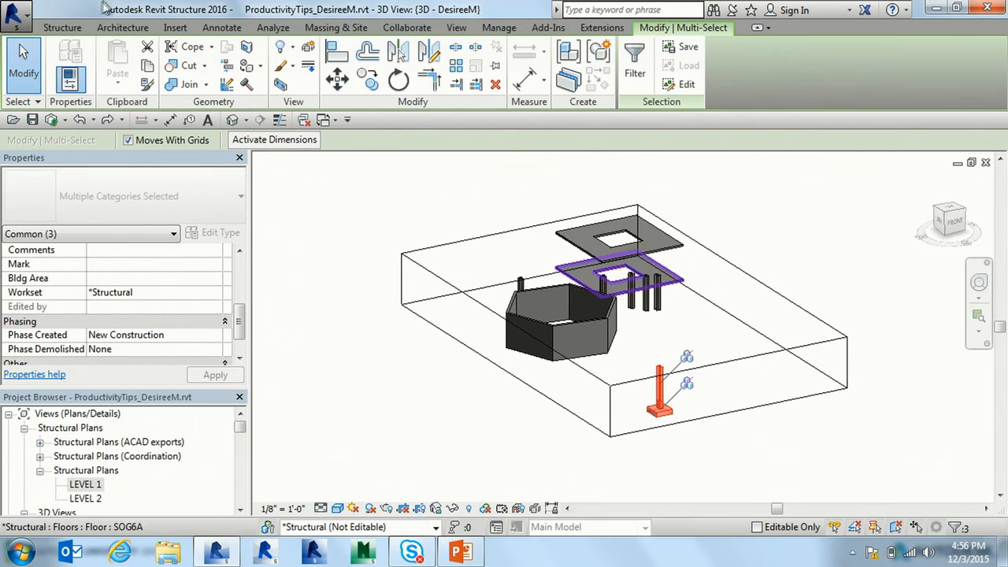
click(281, 87)
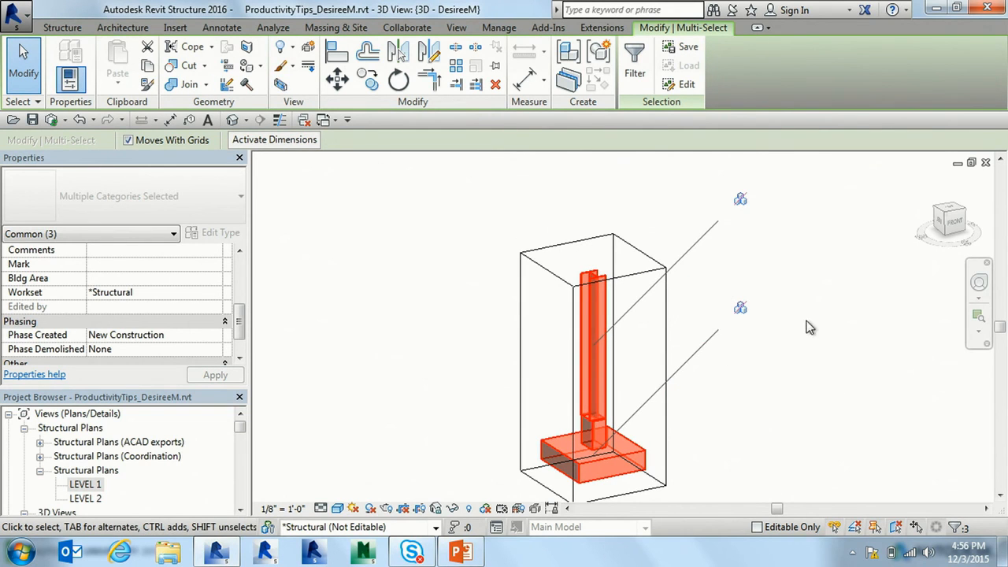
Close the 3D view, reselect the column and footing in the LEVEL 1 plan, and apply Selection Box from there.
click(985, 163)
drag(312, 197, 432, 352)
click(281, 84)
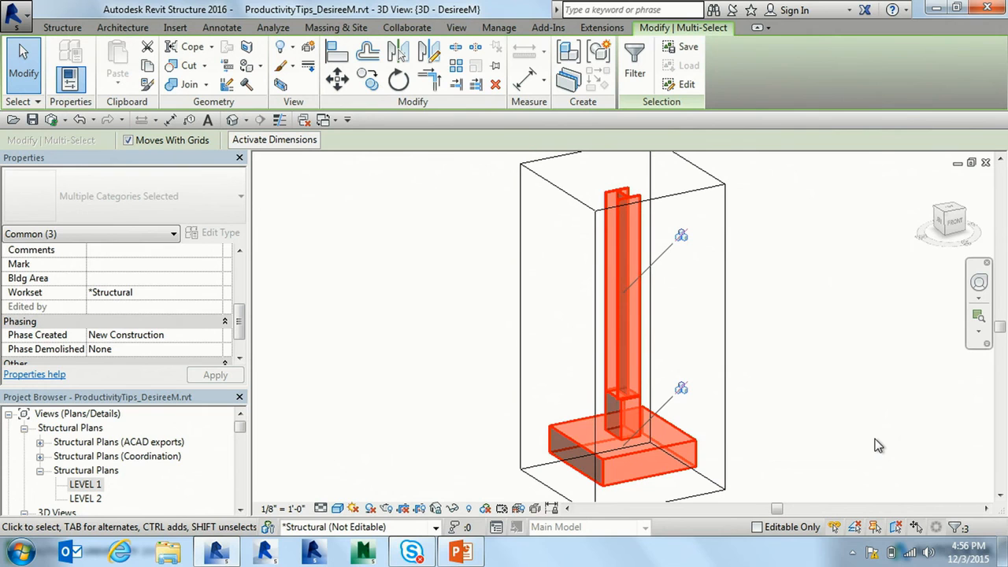
scroll(837, 392, down, 2)
middle_drag(807, 351, 740, 324)
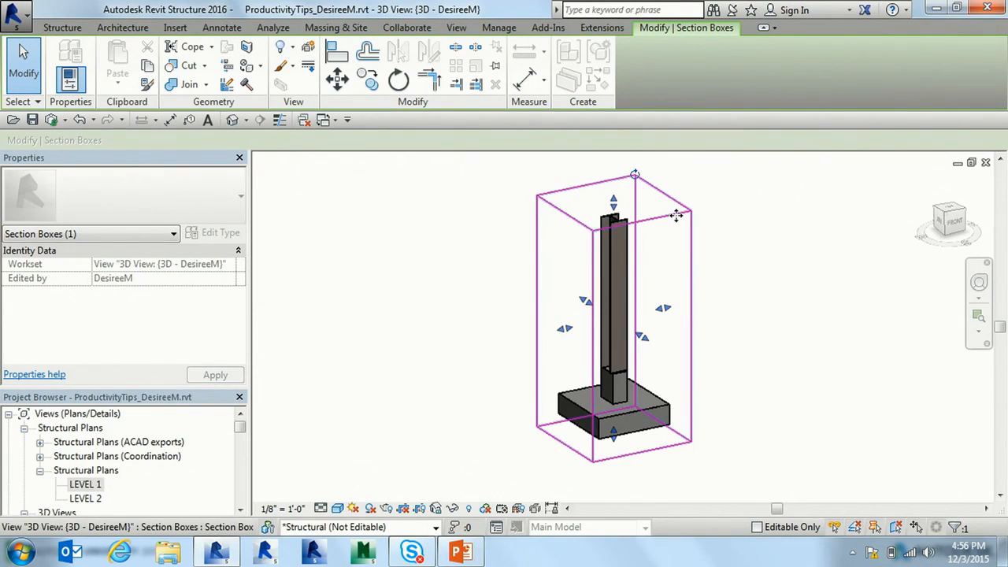
Return to the LEVEL 1 plan, consult the Move Details Between Sheets slide, and deselect the section box back in Revit.
key(ctrl+Tab)
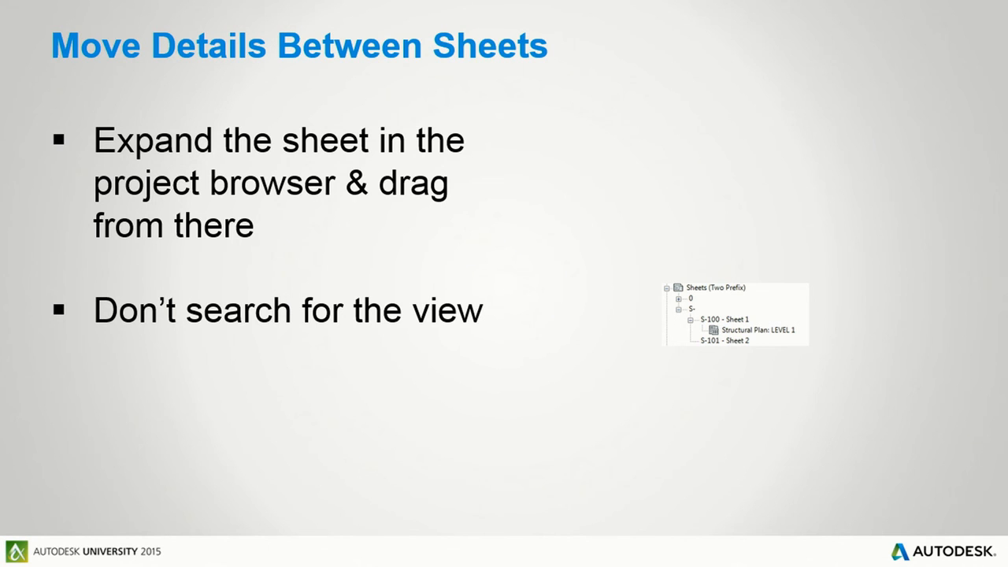
key(super+Tab)
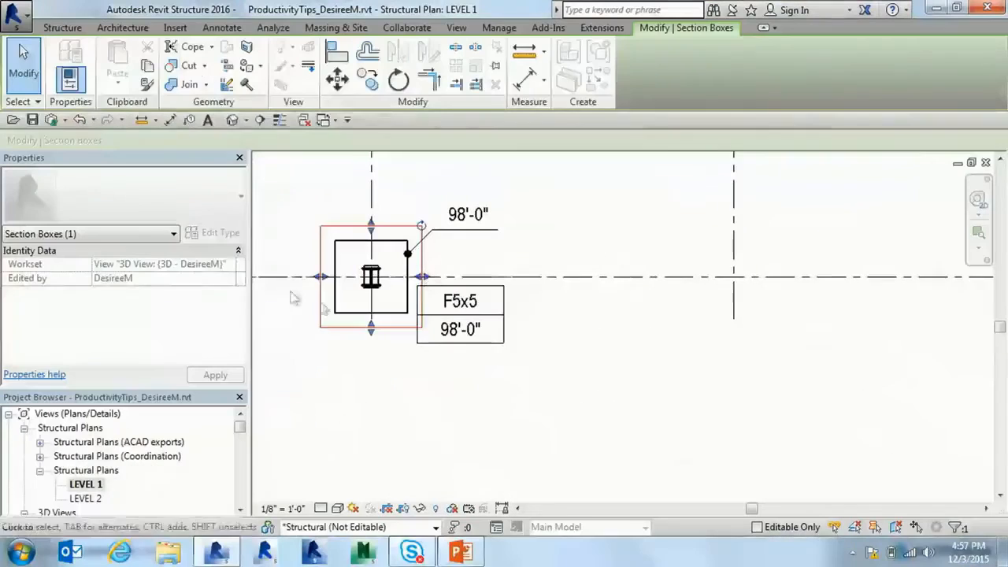
click(401, 478)
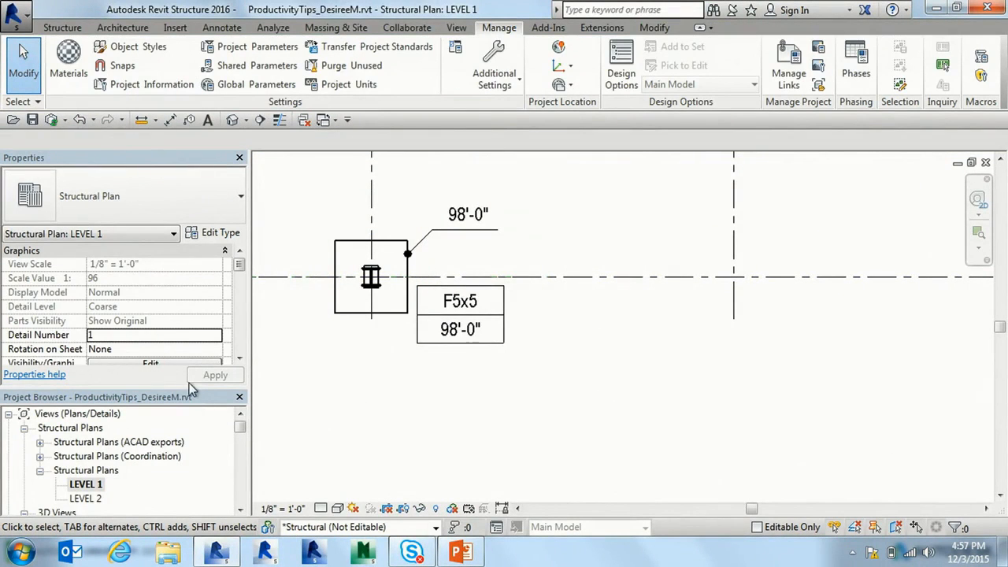
Open sheet S-100 and move the LEVEL 1 structural plan onto it from sheet S-101, placing it near the sheet's centre.
drag(189, 388, 185, 259)
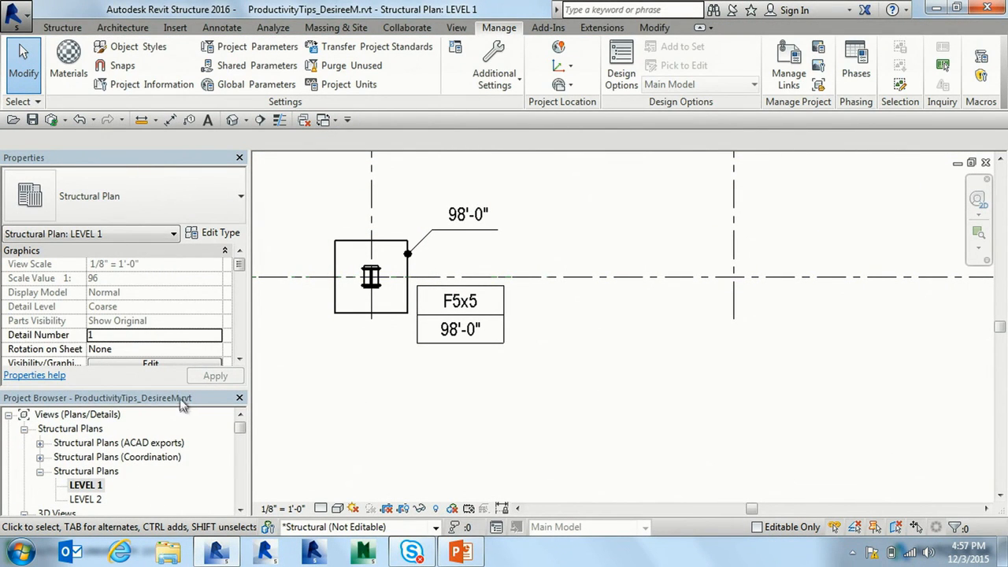
drag(240, 432, 242, 463)
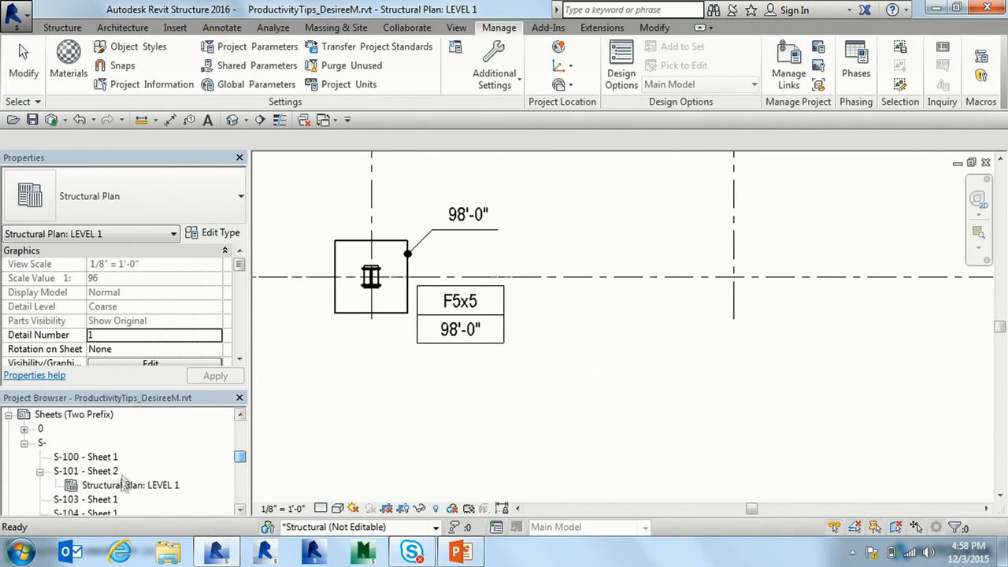
click(151, 489)
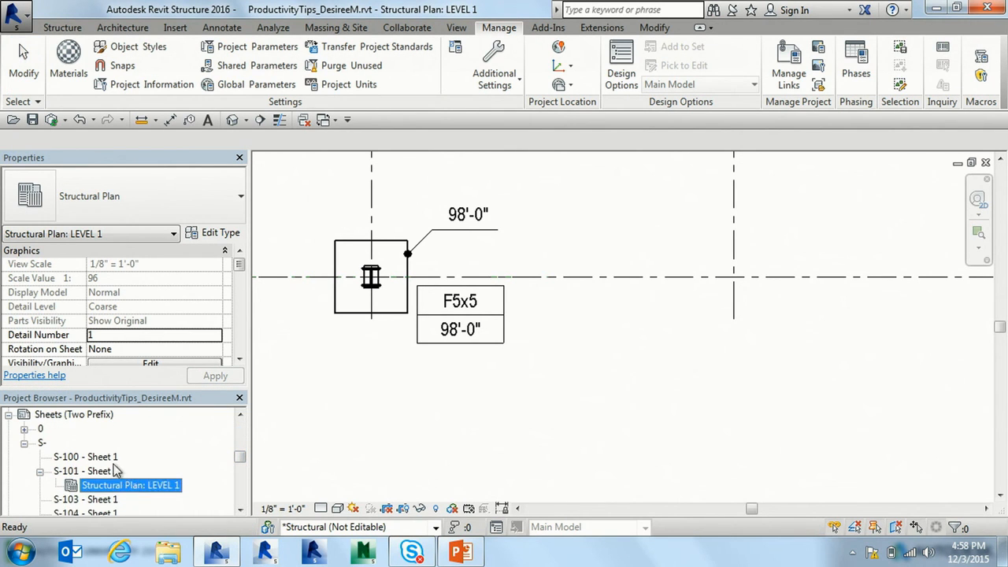
double_click(88, 459)
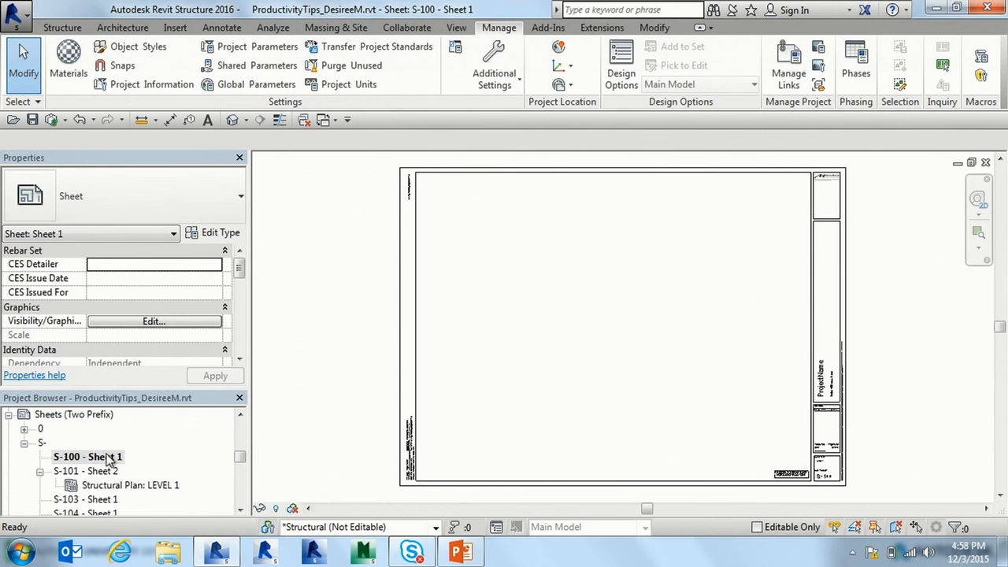
click(147, 486)
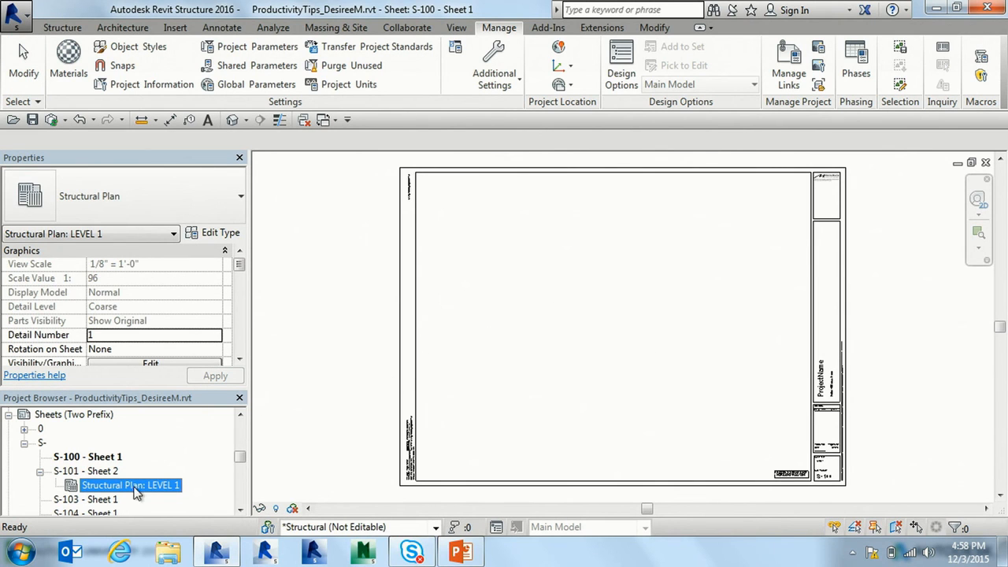
drag(136, 490, 601, 328)
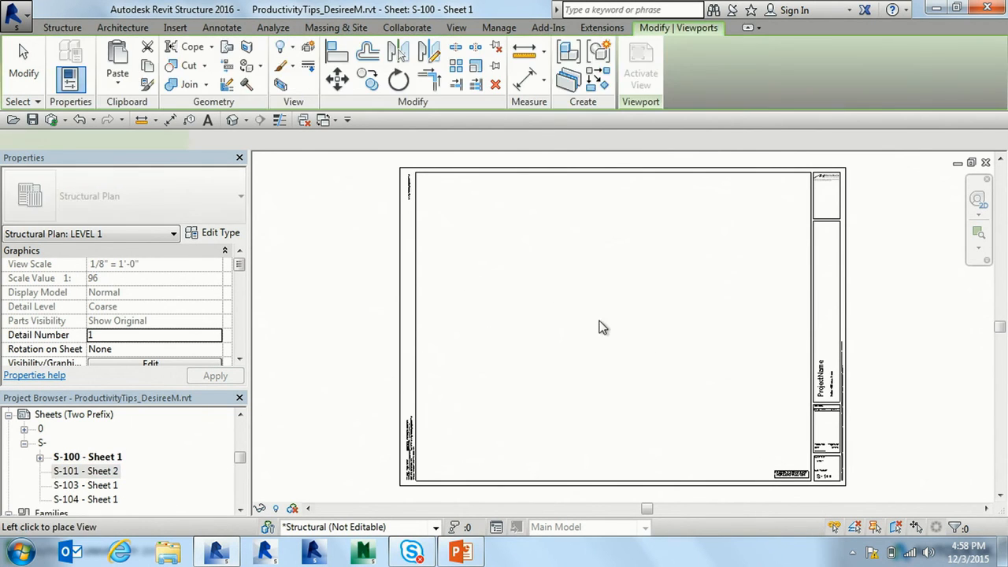
click(619, 313)
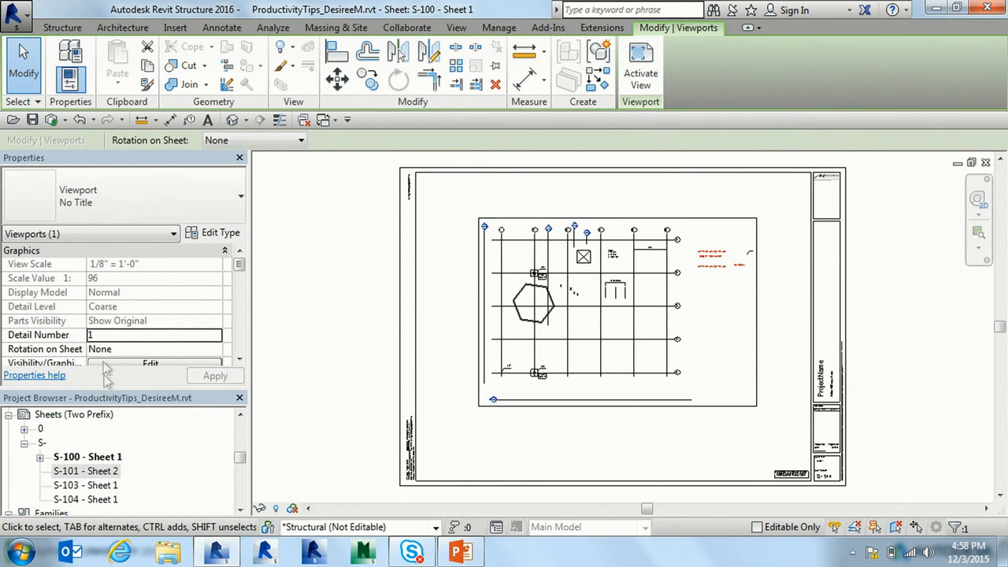
click(39, 457)
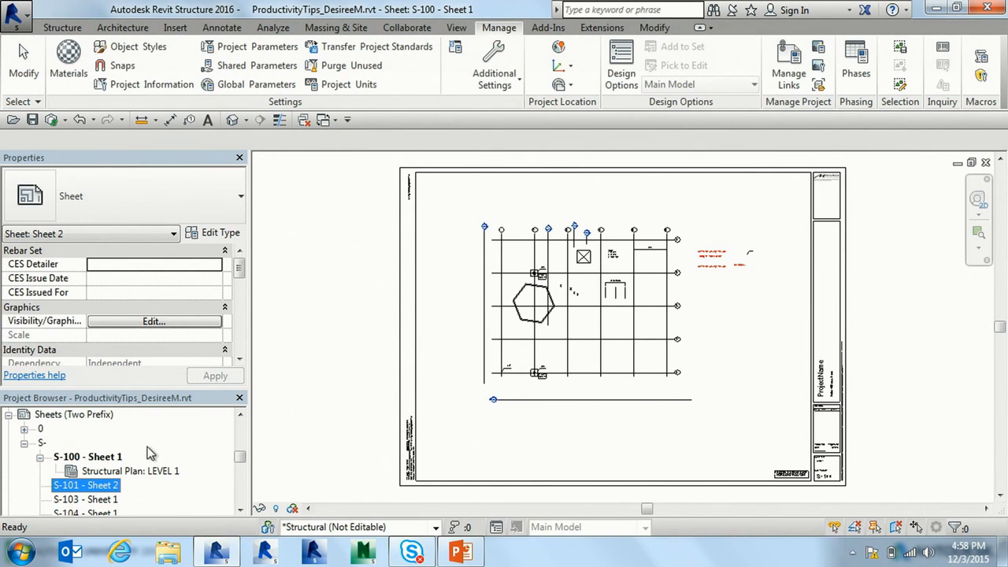
Open sheet S-103, copy it to the clipboard from the Project Browser, and paste it as a new sheet.
click(240, 511)
click(101, 444)
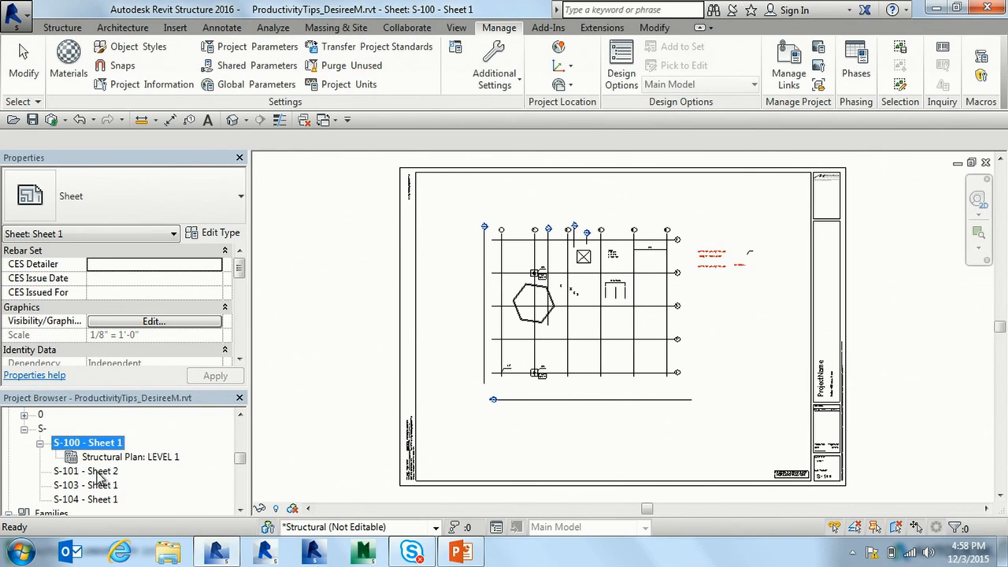
click(100, 473)
click(106, 487)
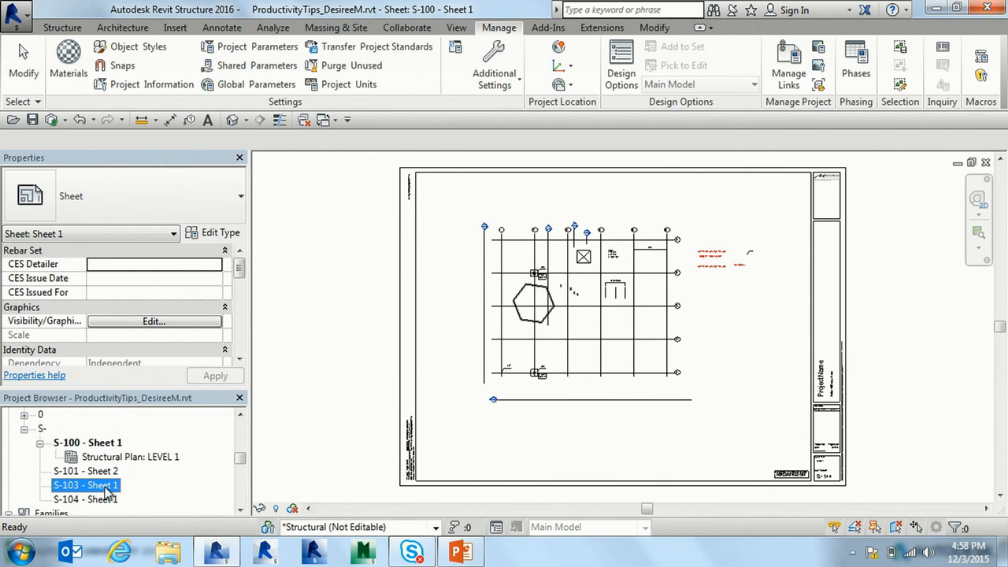
double_click(102, 486)
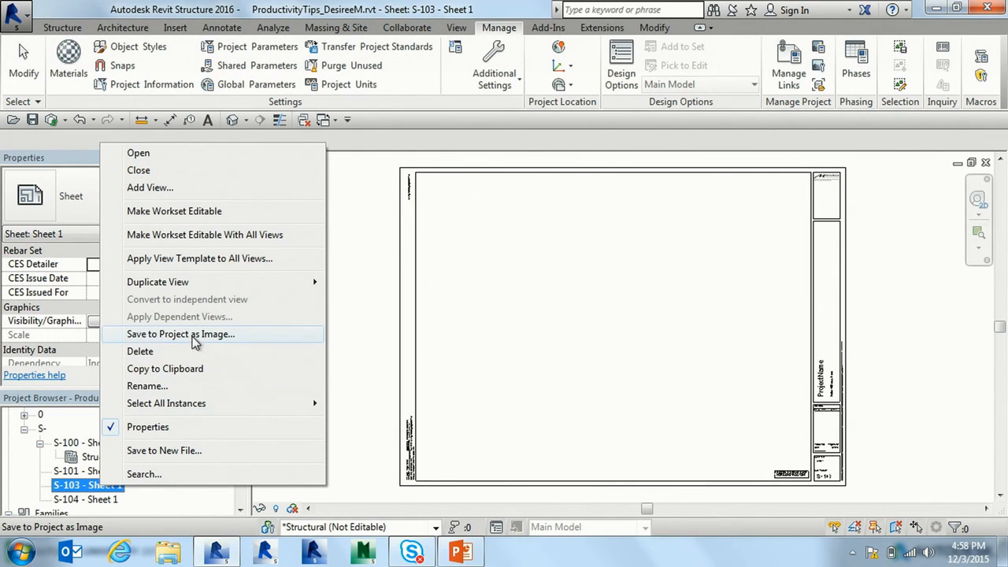
click(203, 371)
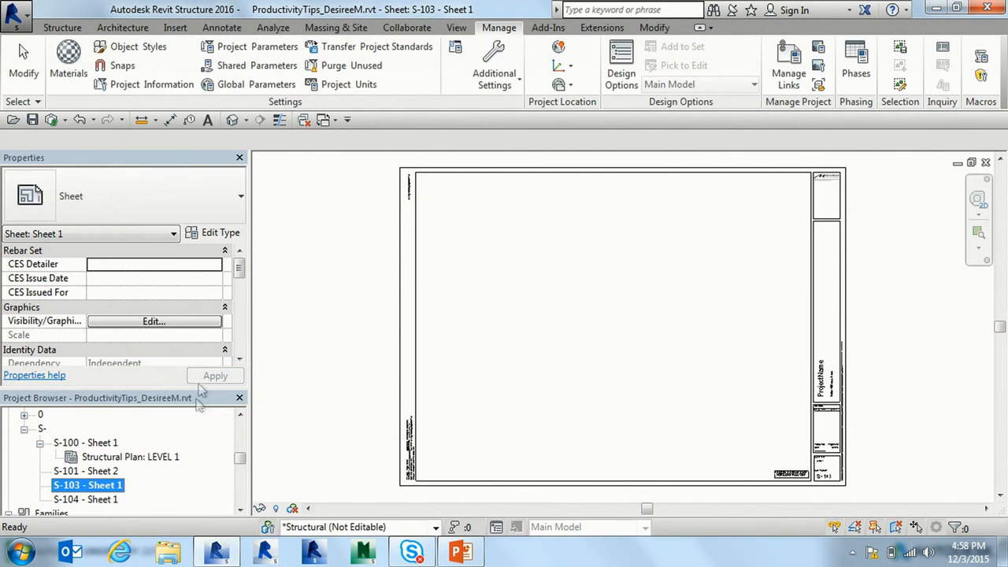
click(337, 376)
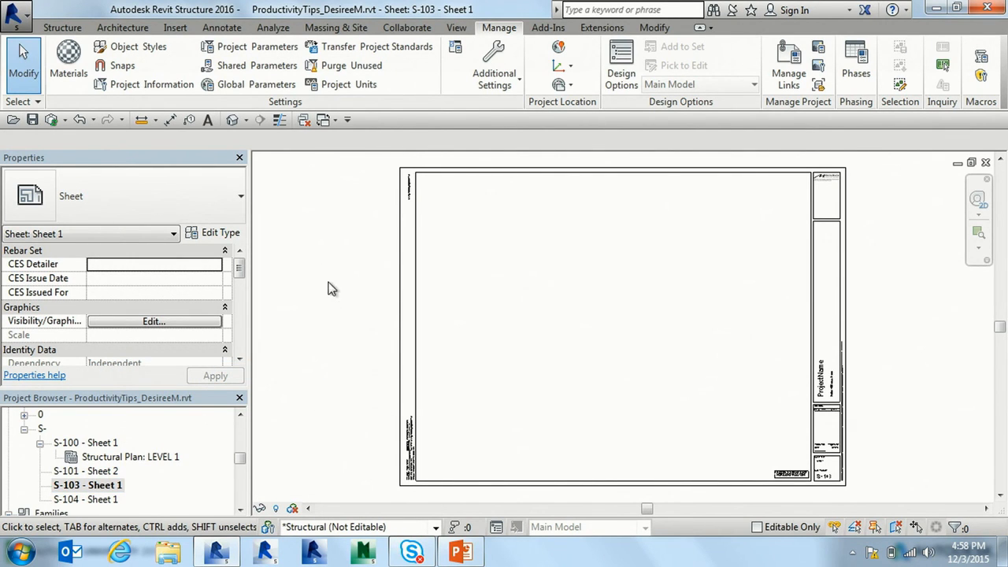
key(ctrl+v)
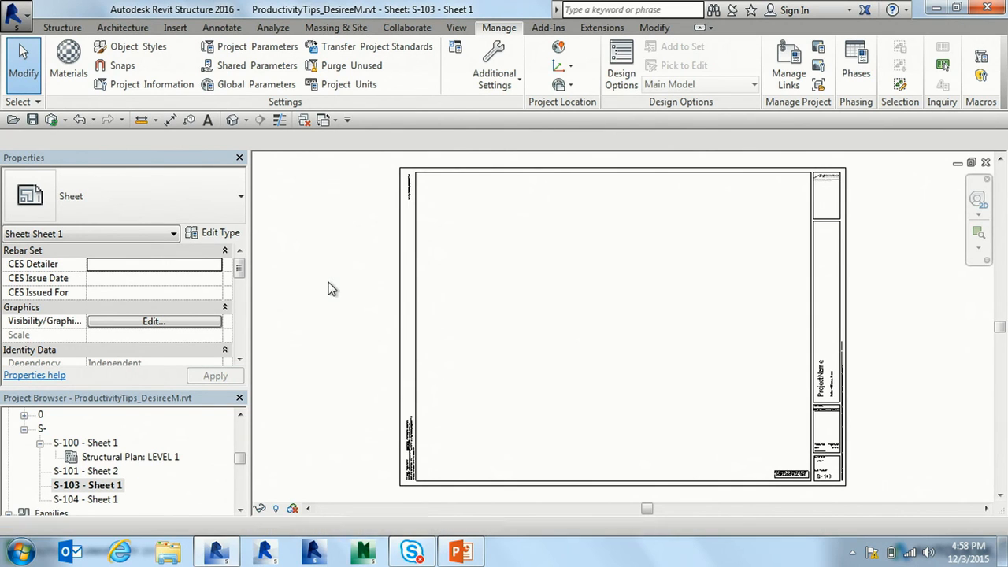
Paste the copied sheet four more times to create additional sheets.
click(241, 509)
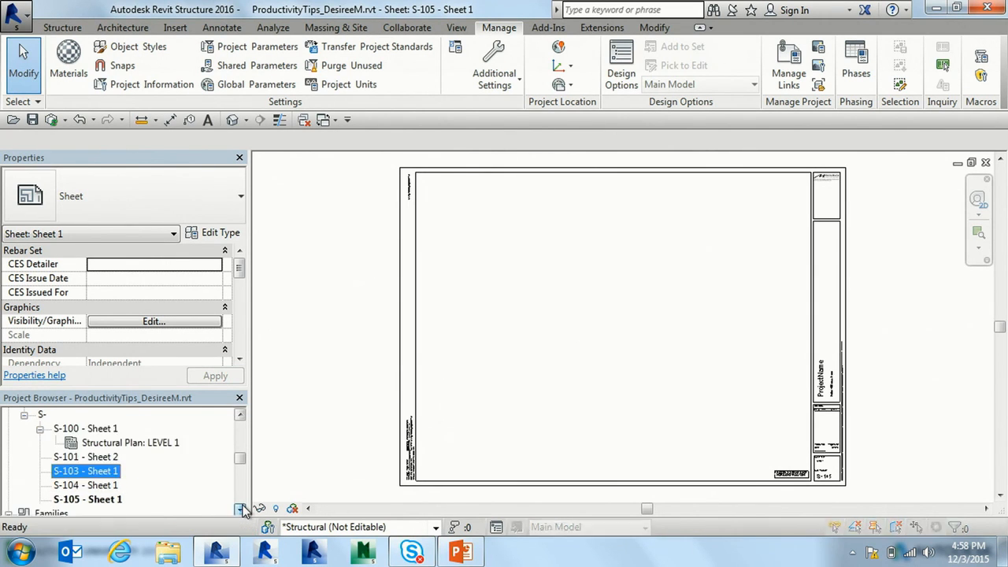
click(240, 509)
click(241, 509)
click(241, 509)
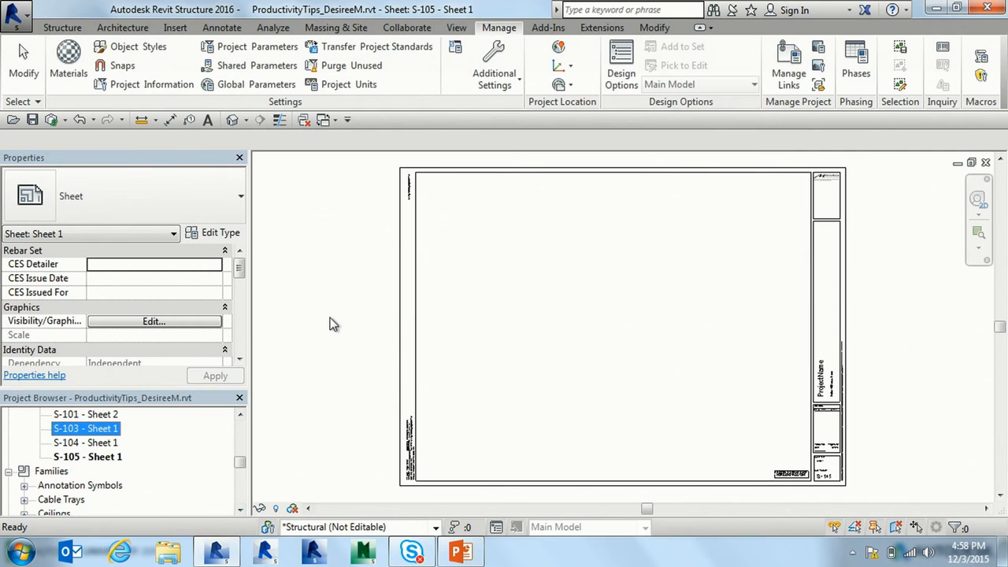
key(ctrl+v)
key(ctrl+v)
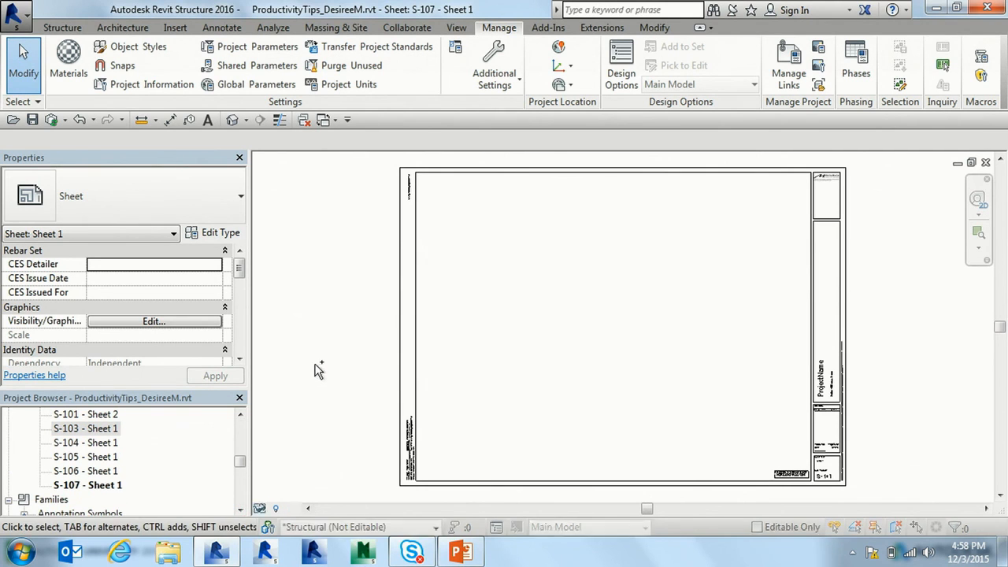
key(ctrl+v)
key(ctrl+v)
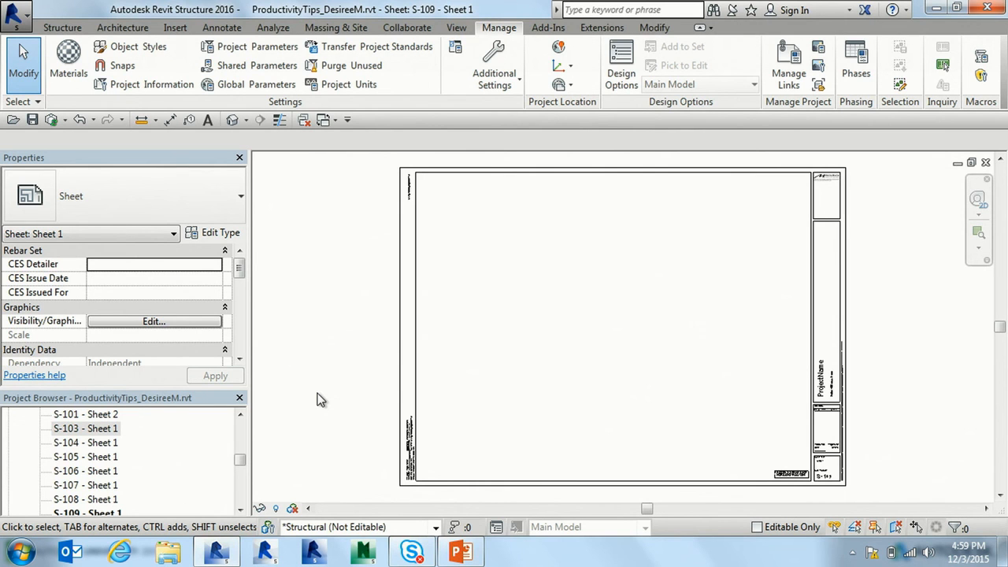
Switch to PowerPoint, advance past the Copy from Project Browser and Project Browser slides to the Windows slide, and return to Revit.
click(461, 551)
key(Right)
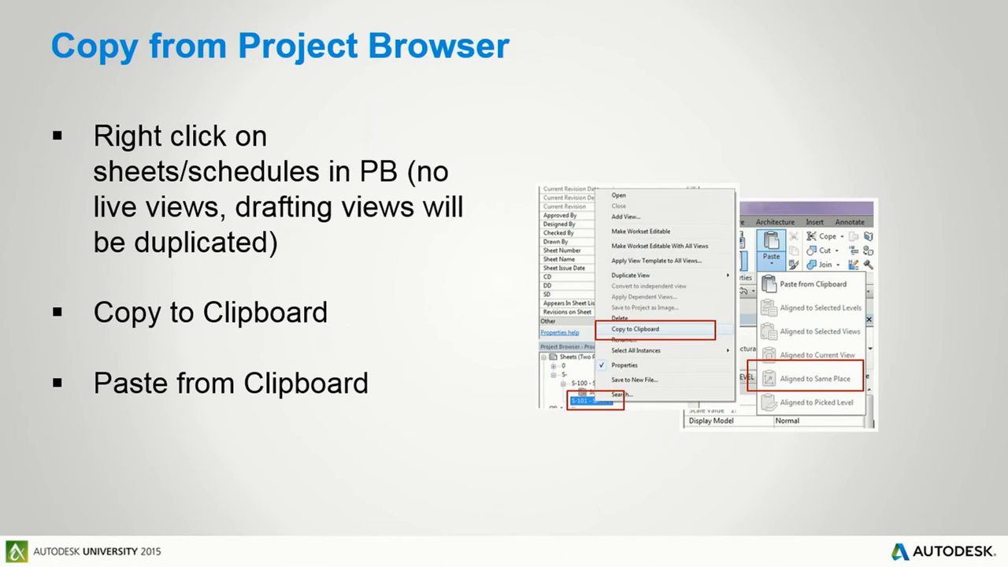
key(Right)
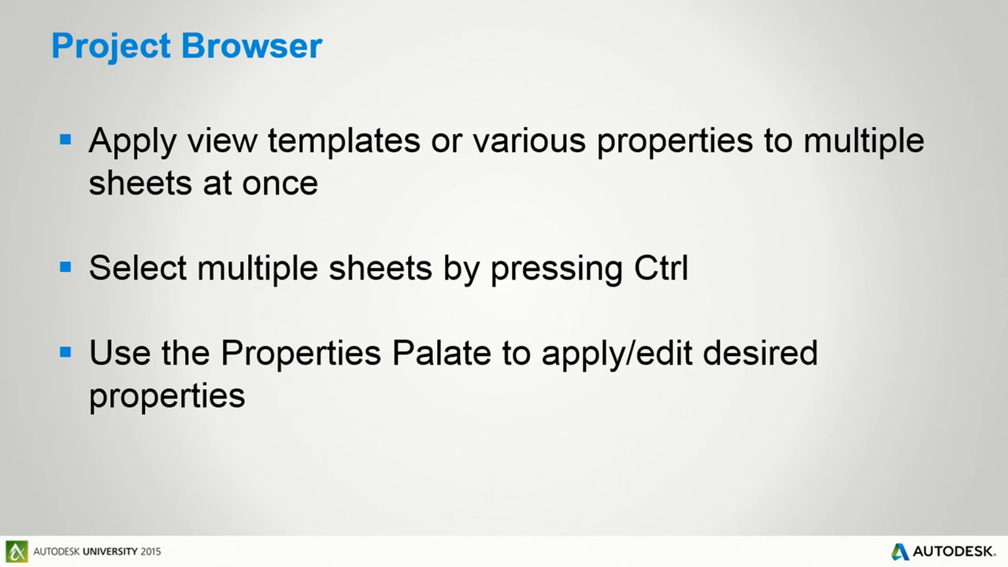
key(Right)
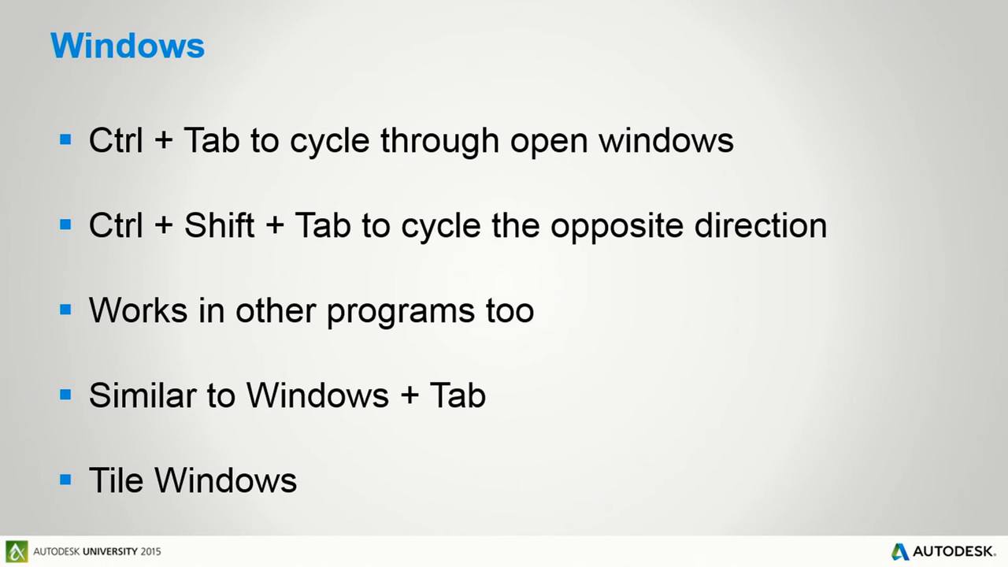
key(super+Tab)
key(super+Tab)
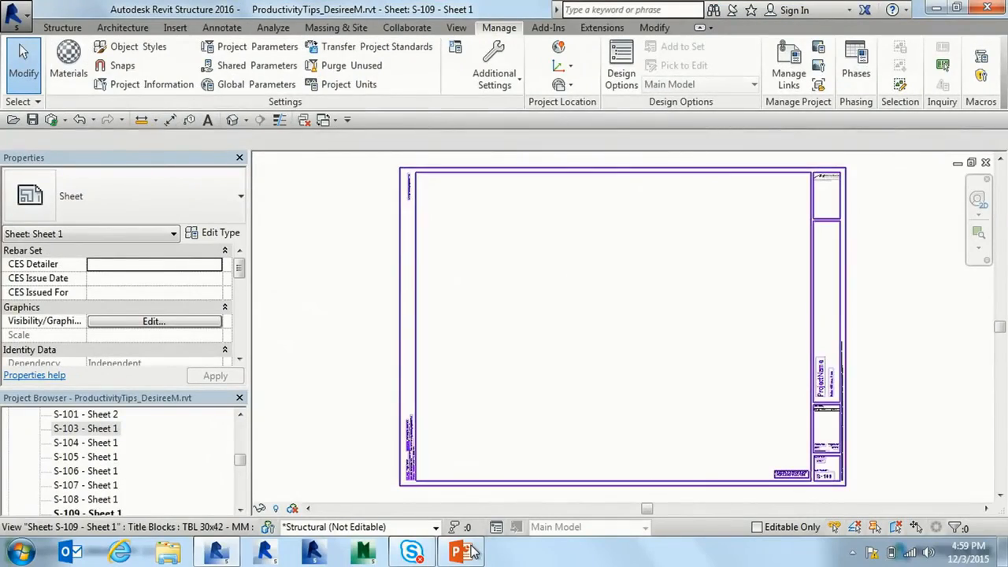
Cycle through the open Revit views, past the pasted sheets and the 3D view, to sheet S-100.
key(ctrl+Tab)
key(ctrl+Tab)
key(ctrl+Tab)
key(ctrl+Tab)
key(ctrl+Tab)
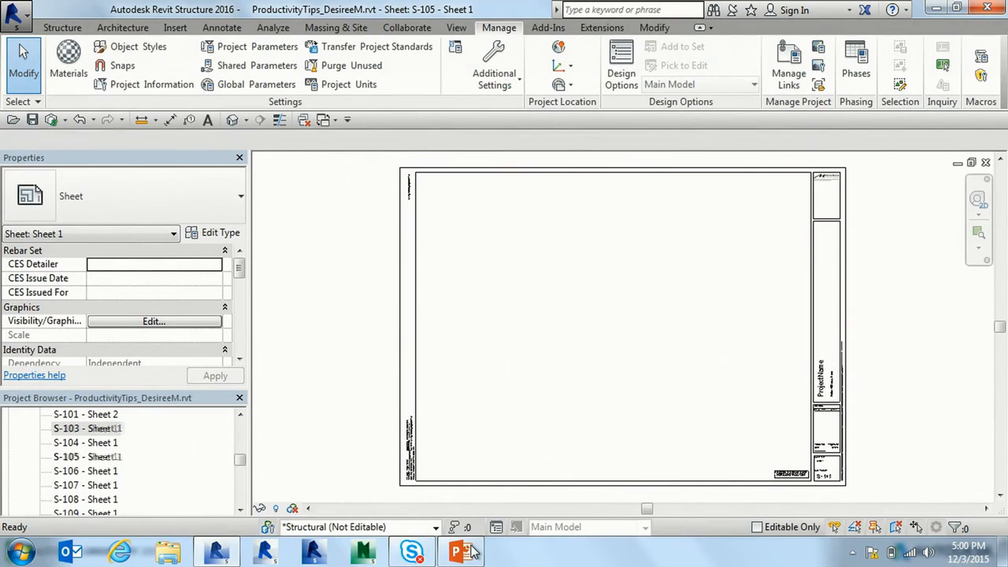
key(ctrl+Tab)
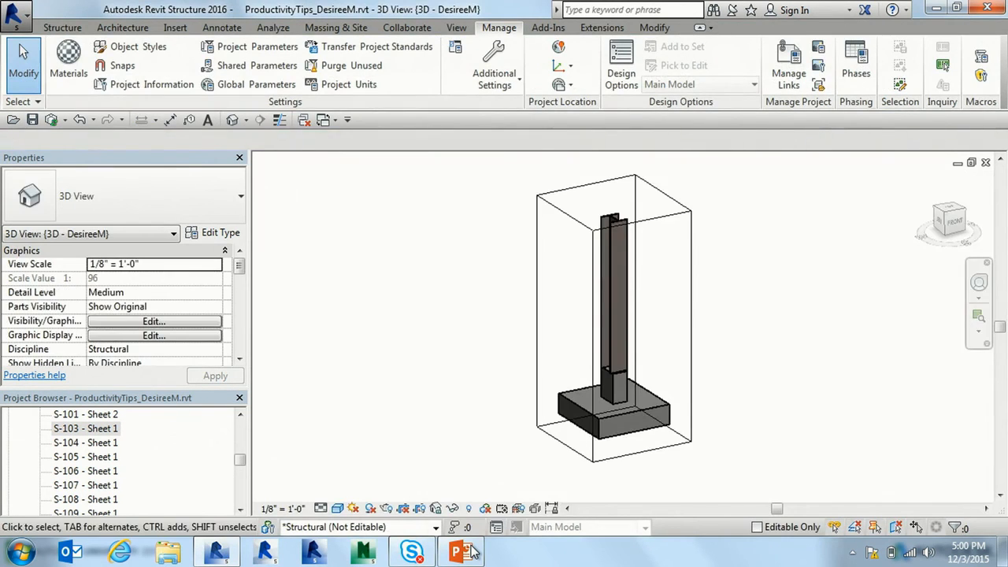
key(ctrl+Tab)
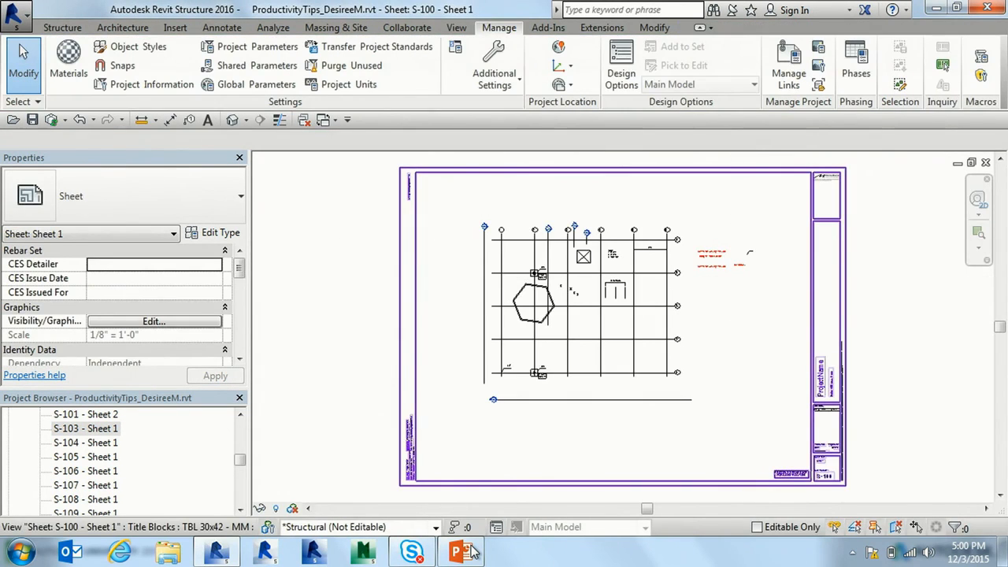
Switch to PowerPoint, advance to the Levels – Structural w/view filter slide, and return to Revit.
key(super+Tab)
key(super+Tab)
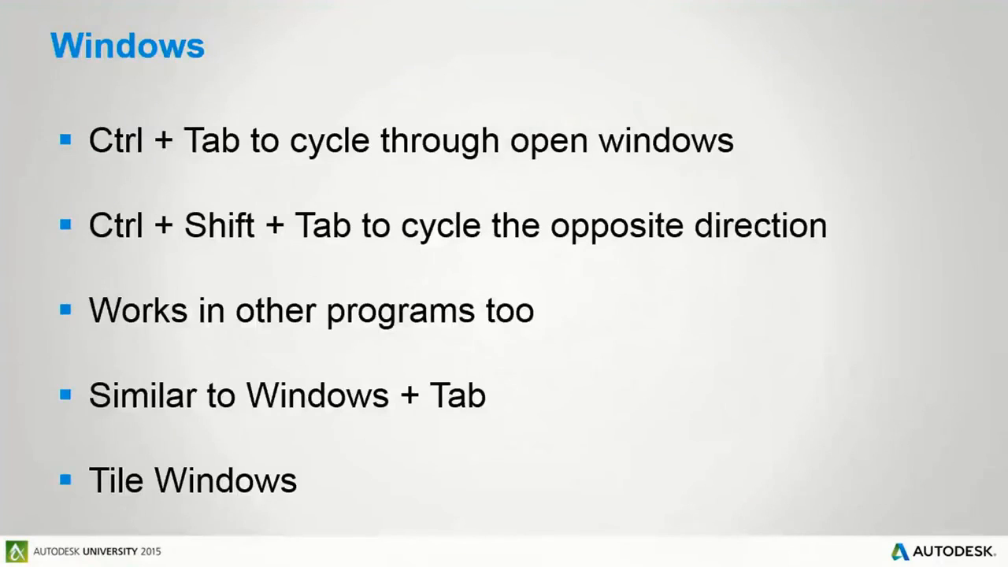
key(Right)
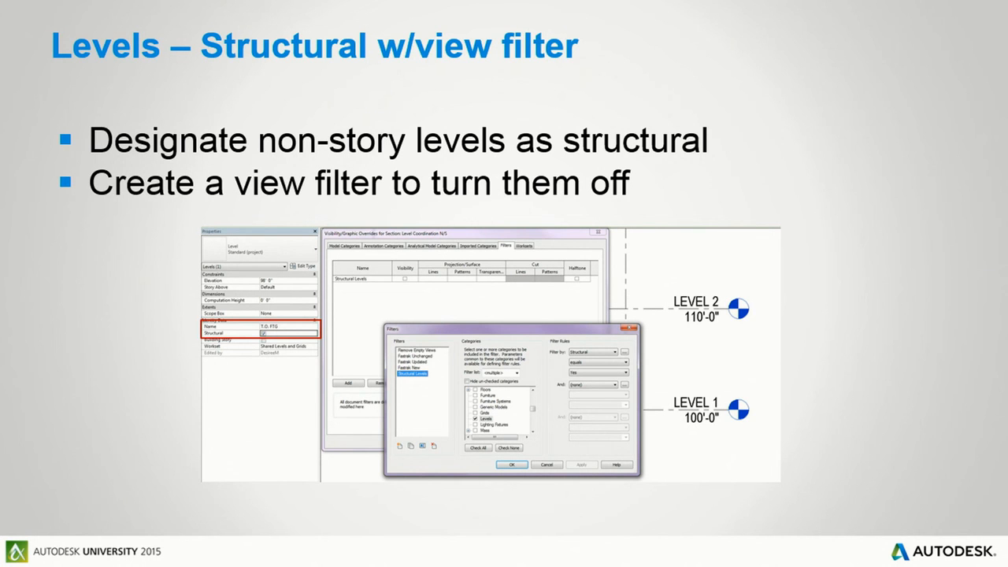
key(super+Tab)
key(super+Tab)
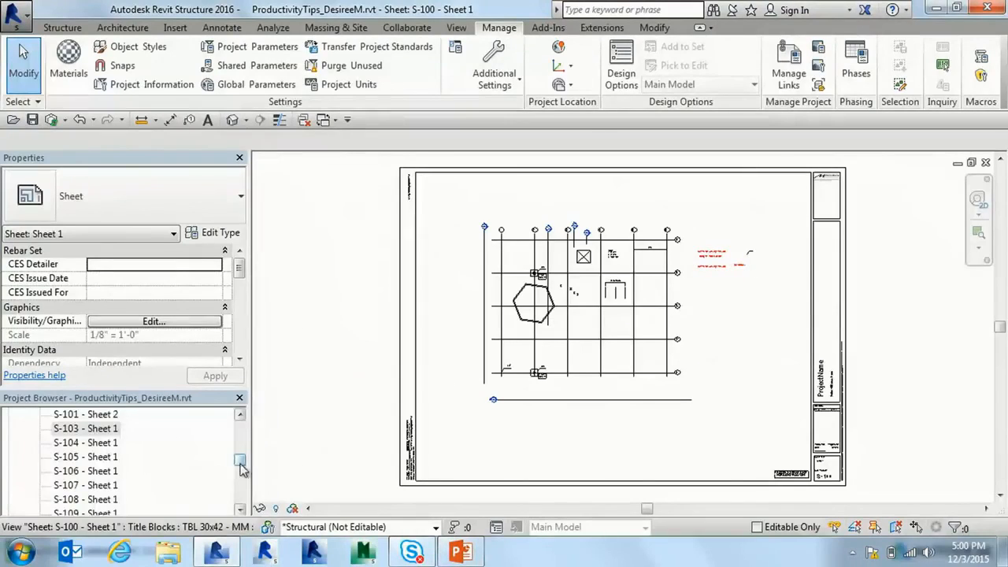
Open the Section 2 view from its section head in the plan on sheet S-100 and show its level heads.
drag(240, 466, 240, 413)
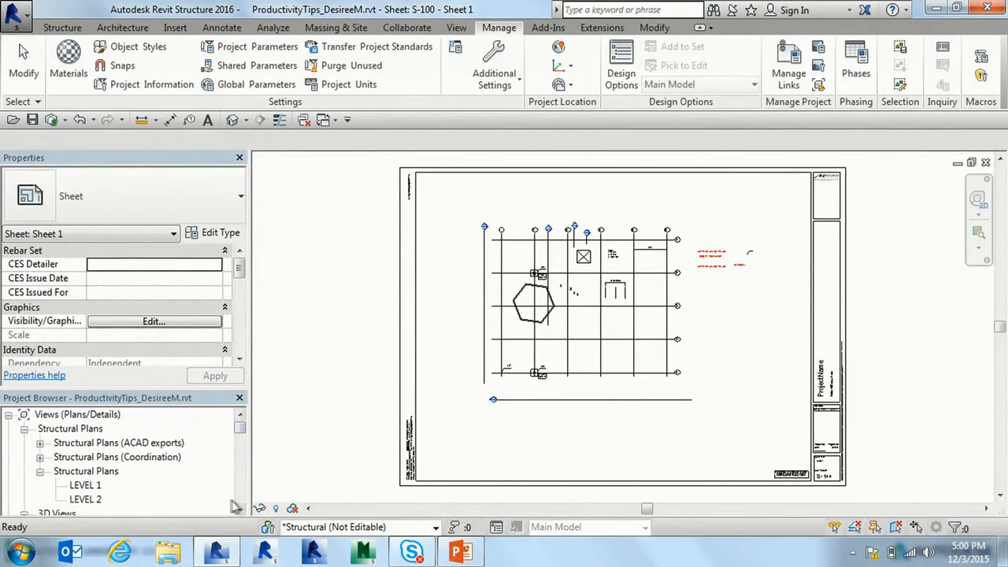
double_click(551, 243)
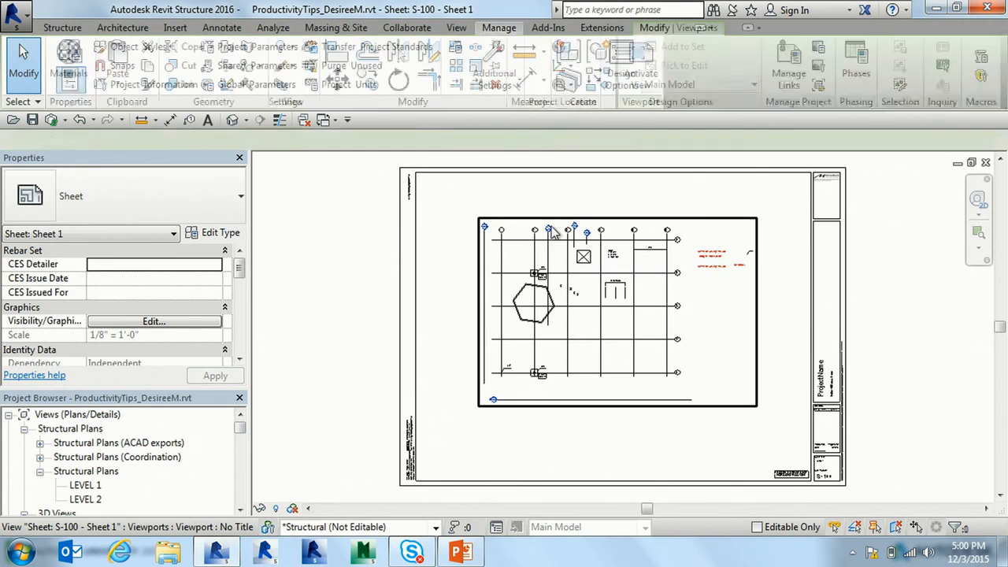
double_click(549, 231)
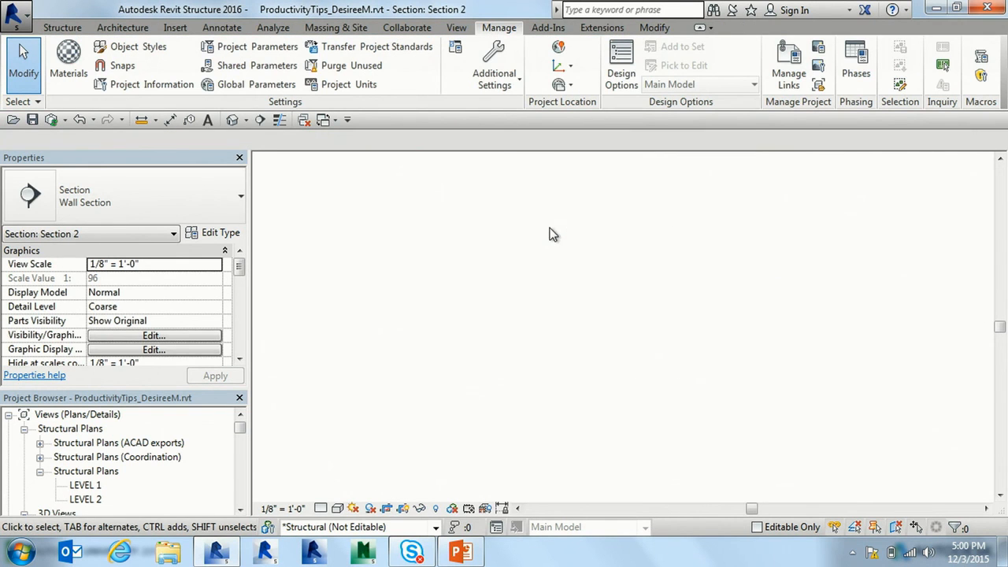
scroll(733, 323, up, 3)
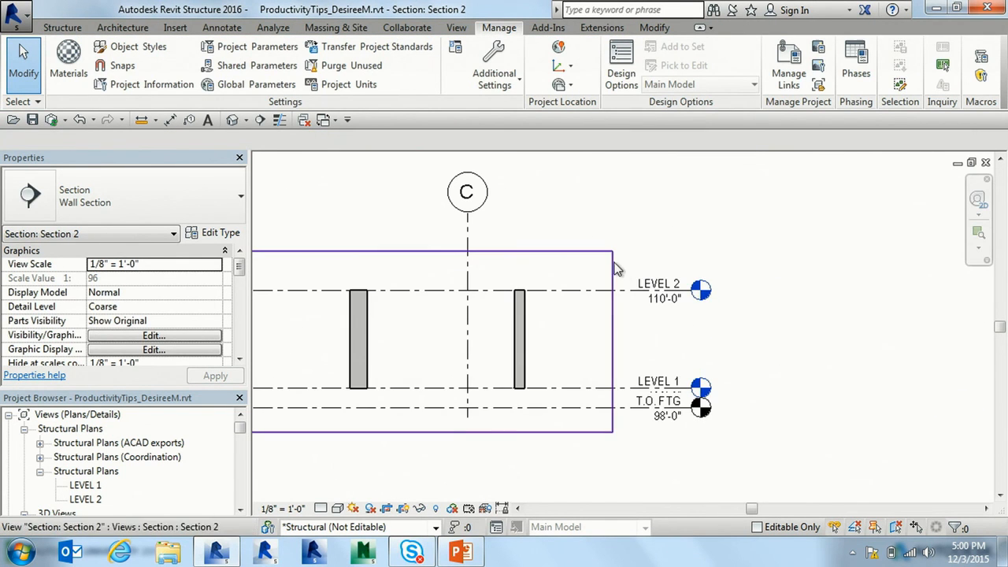
Designate the T.O. FTG level as Structural instead of Building Story.
click(674, 417)
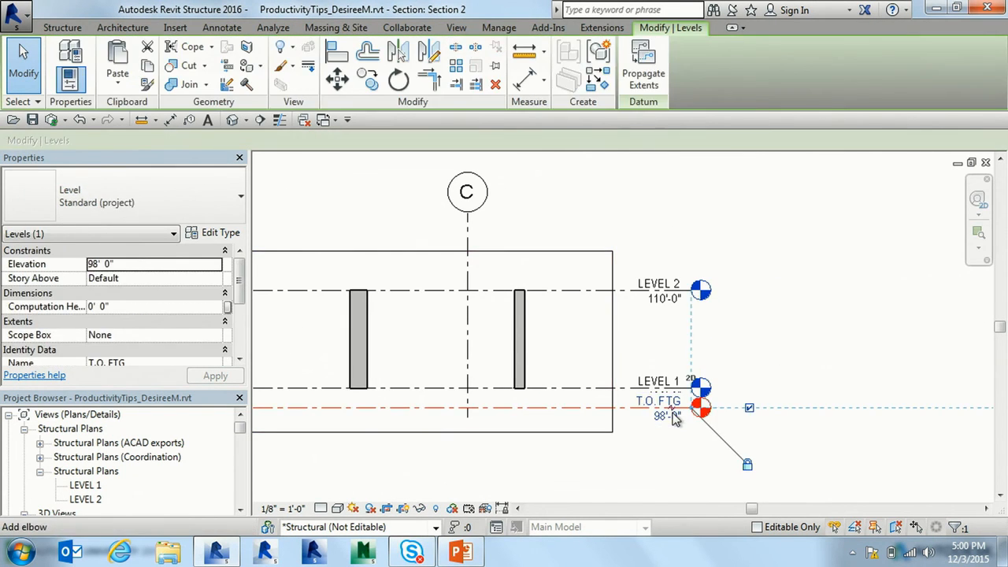
click(240, 360)
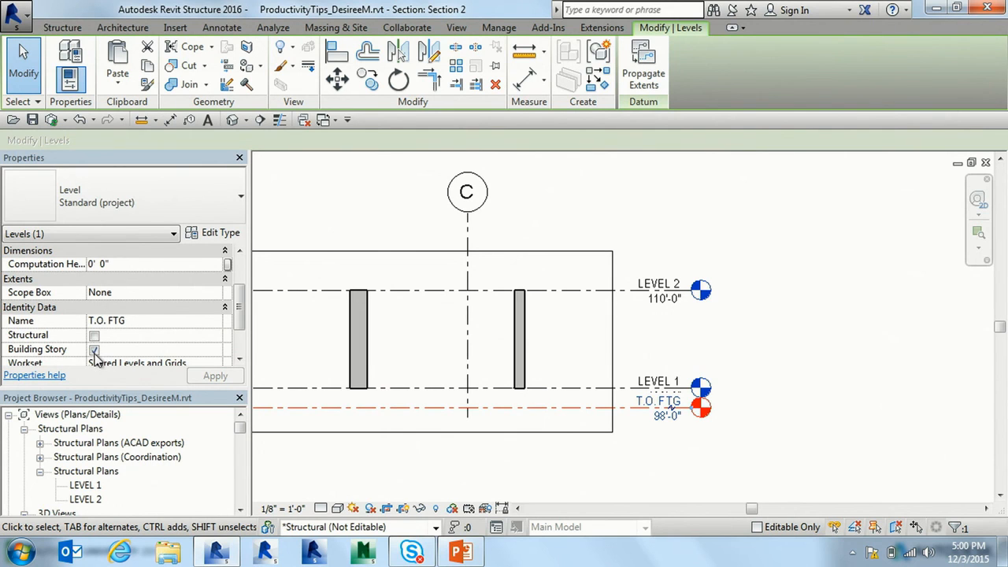
click(93, 349)
click(94, 335)
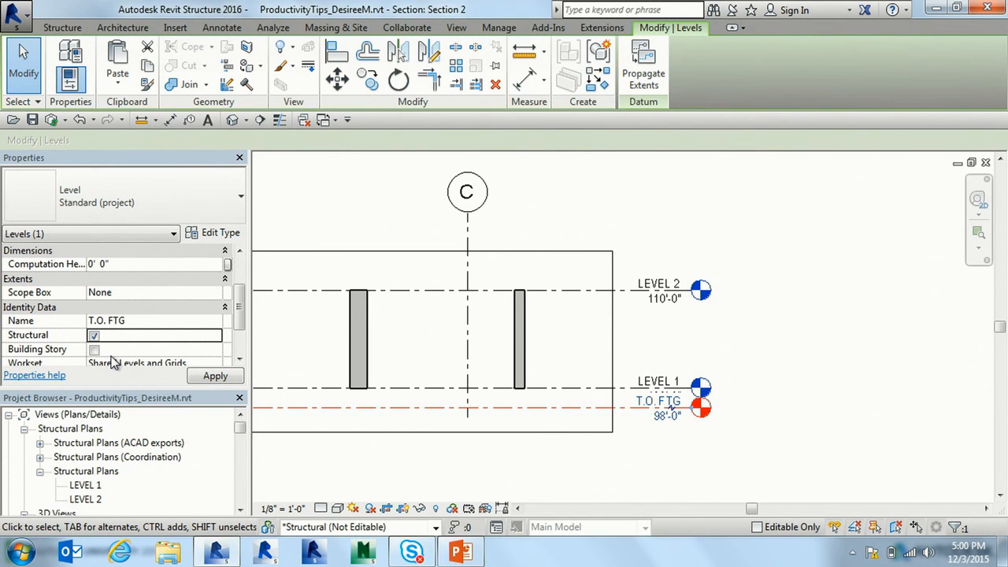
click(772, 339)
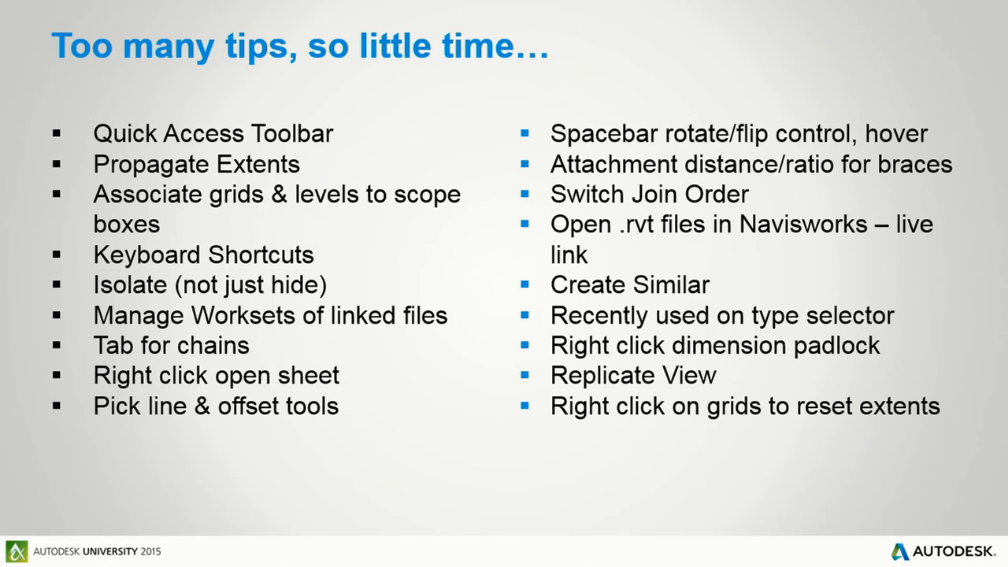
Advance the PowerPoint presentation to the Conclusion slide.
key(Right)
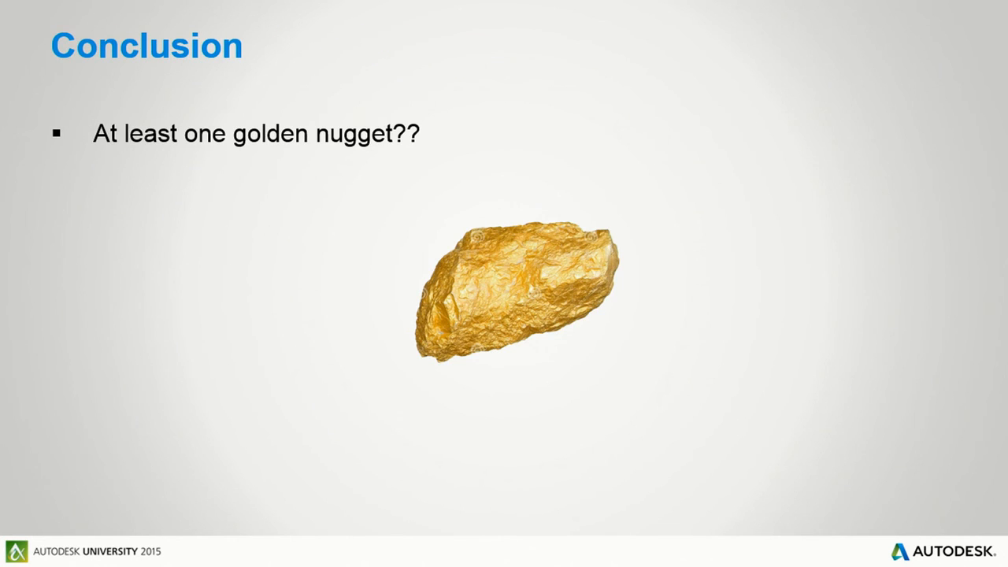